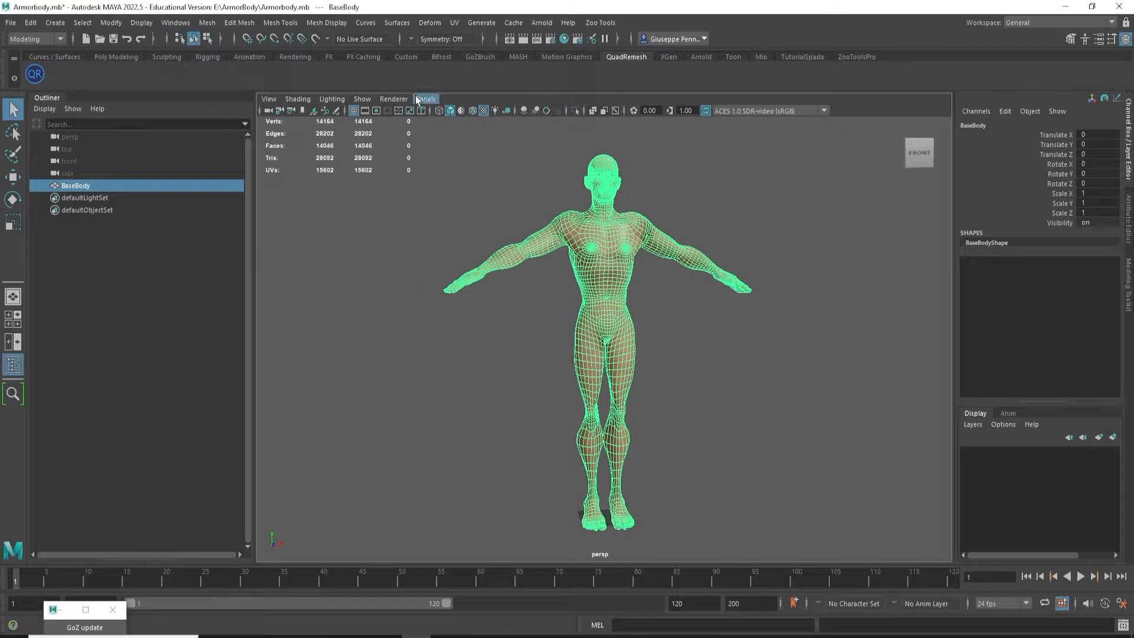
- Send the BaseBody mesh from Maya to ZBrush through GoZ and inspect the figure from the legs up to the torso
click(480, 56)
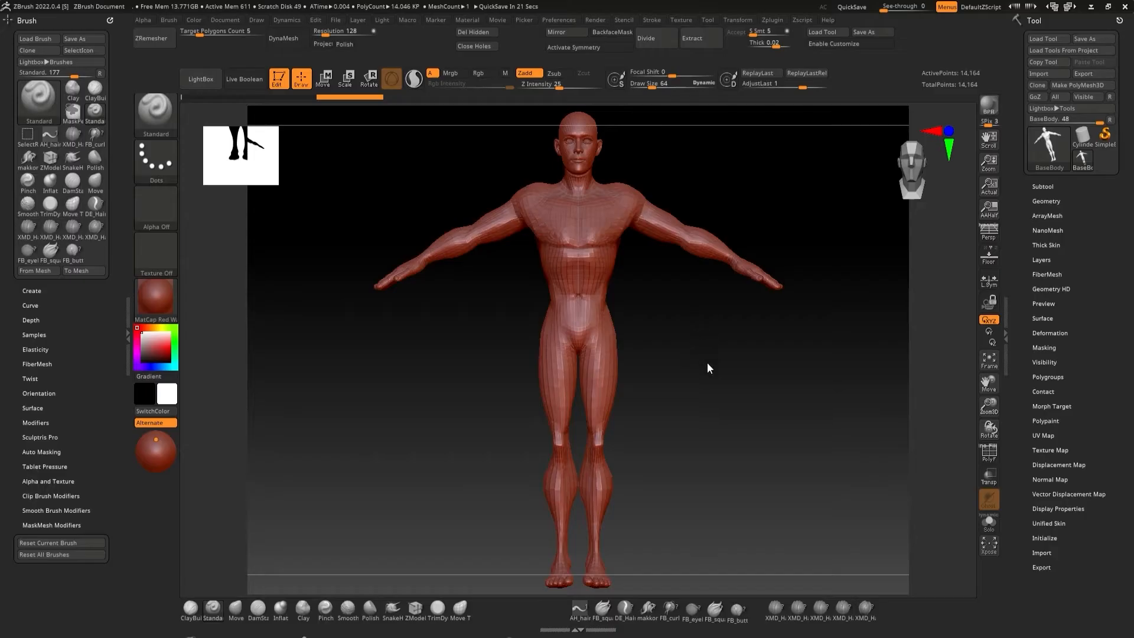
drag(705, 387, 731, 453)
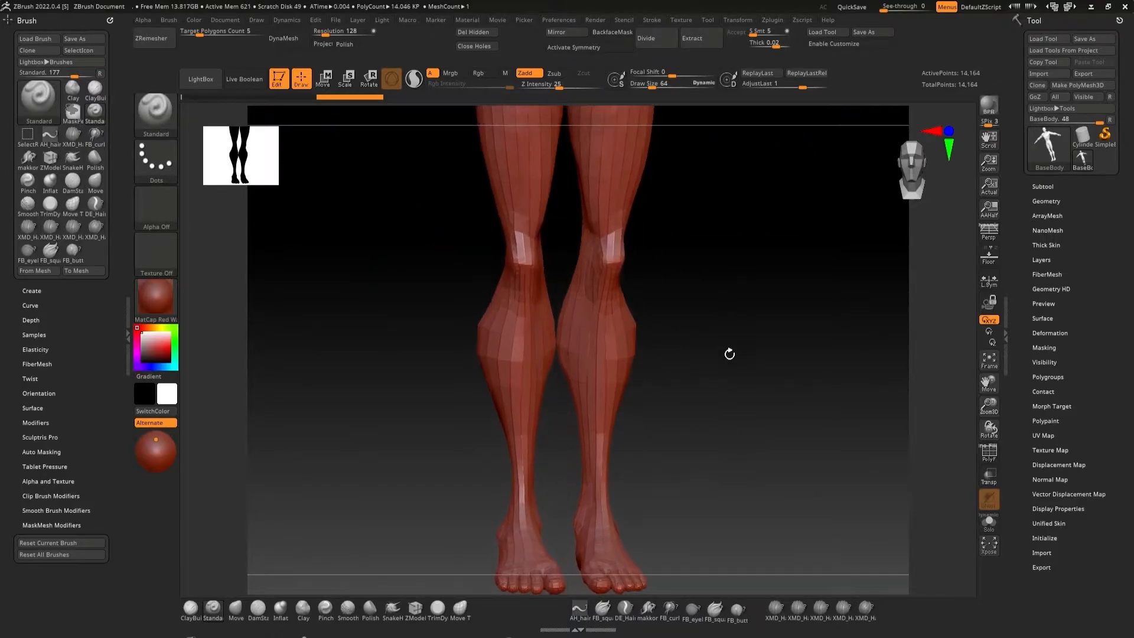
alt+drag(734, 198, 738, 329)
alt+drag(742, 157, 738, 441)
alt+drag(740, 295, 734, 372)
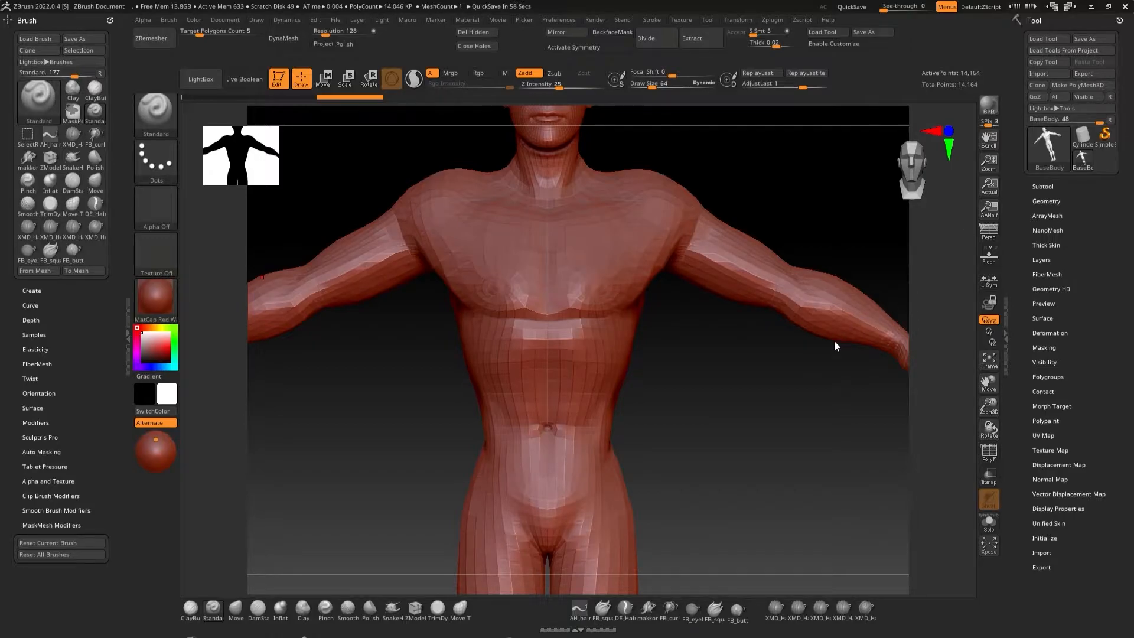
- Subdivide the body mesh twice and delete its lower subdivision levels
key(ctrl)
key(ctrl+d)
key(ctrl+d)
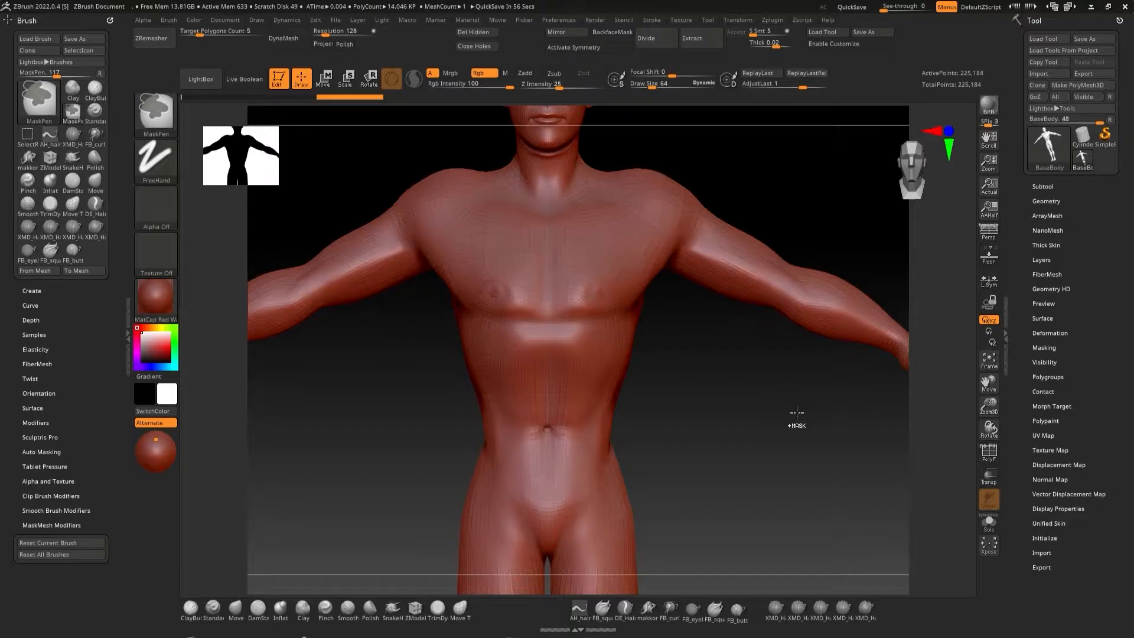
click(1053, 200)
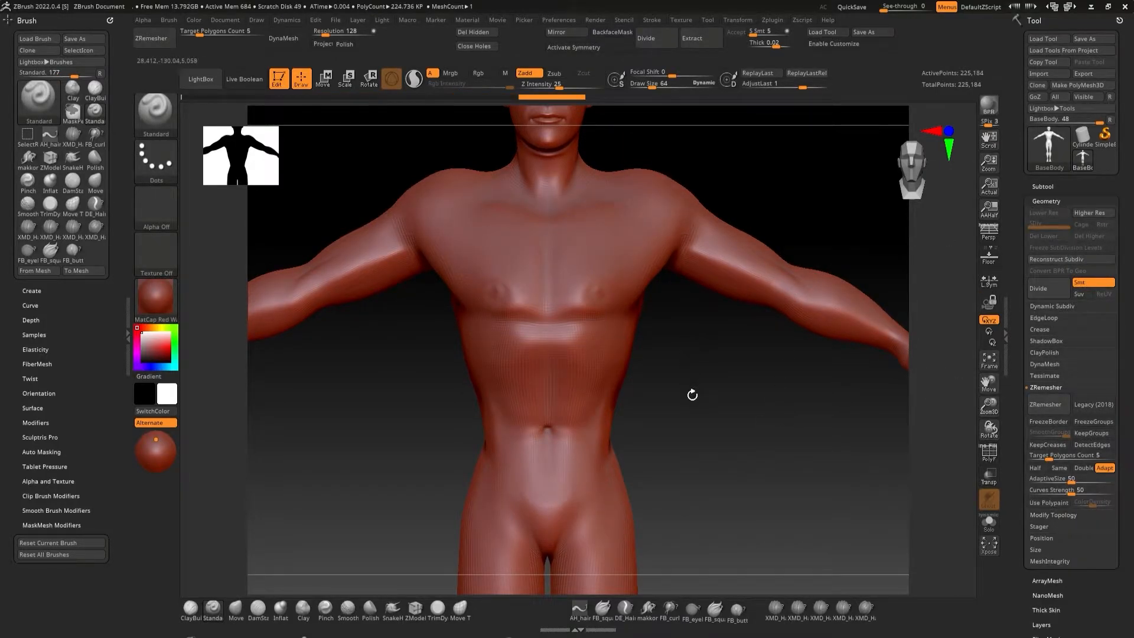
- Raise the maximum brush size in the Draw preferences and set the draw size to about 1525
key(space)
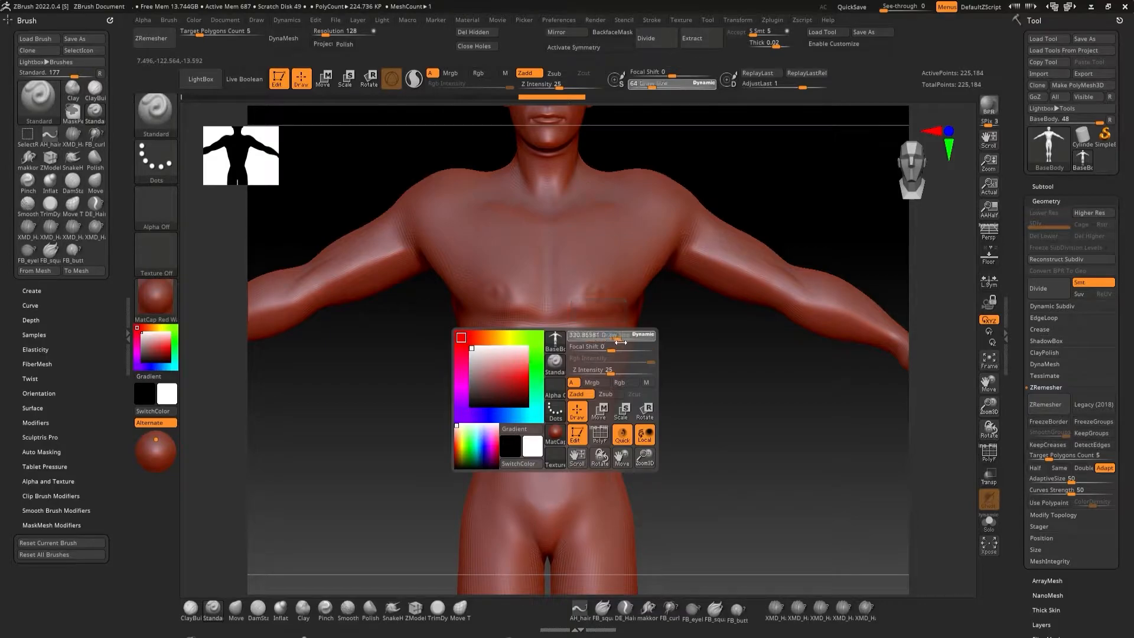
drag(651, 347, 661, 345)
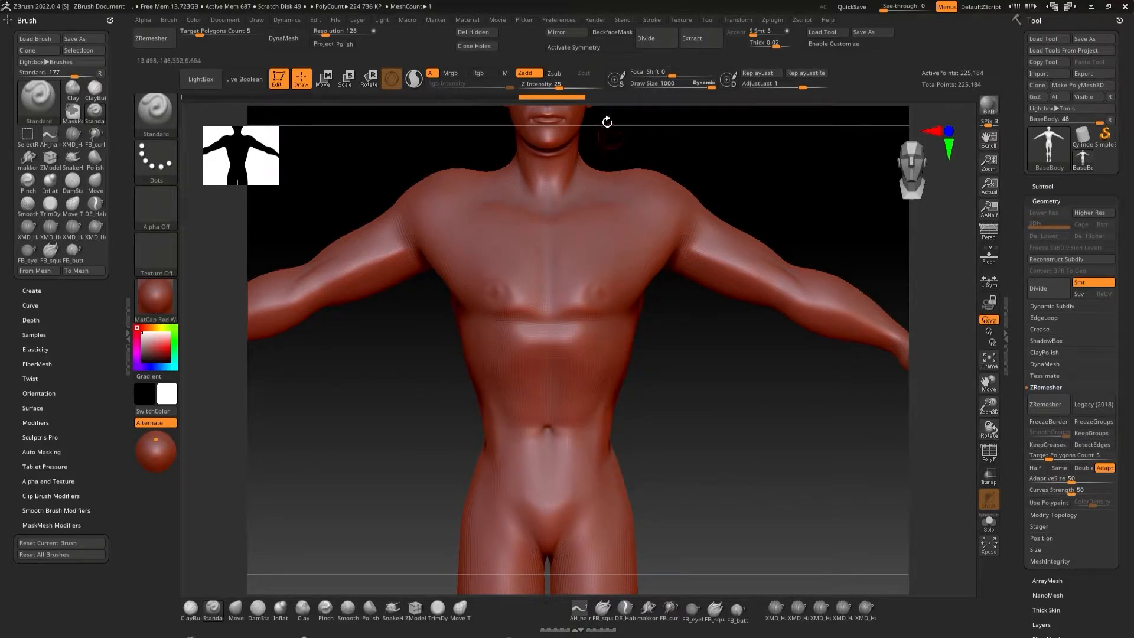
click(559, 19)
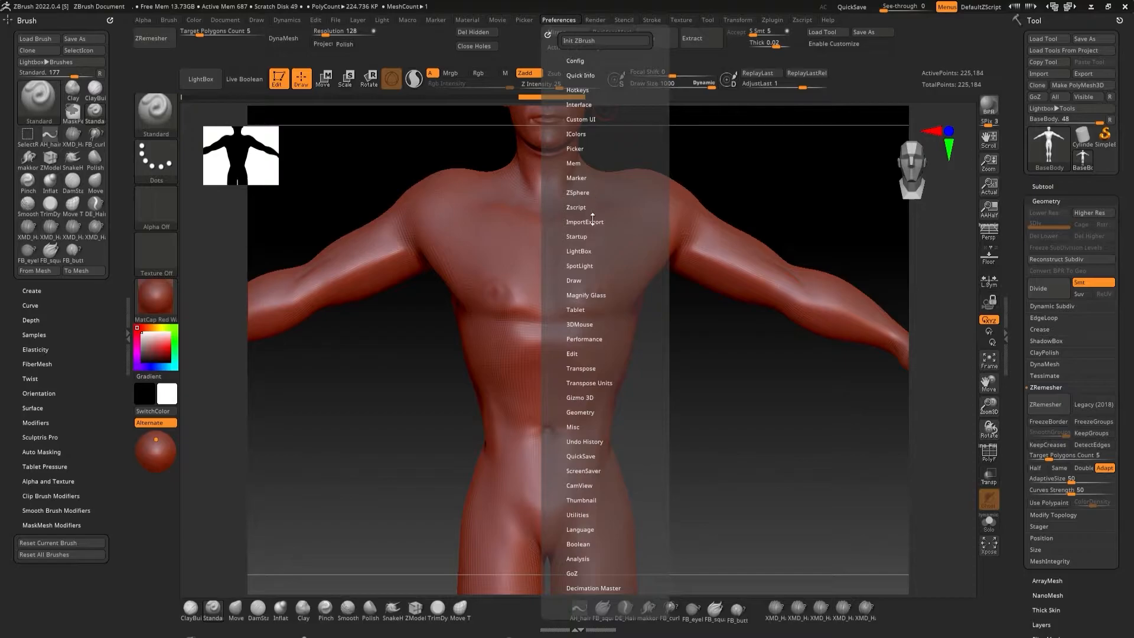
click(574, 281)
drag(597, 291, 602, 291)
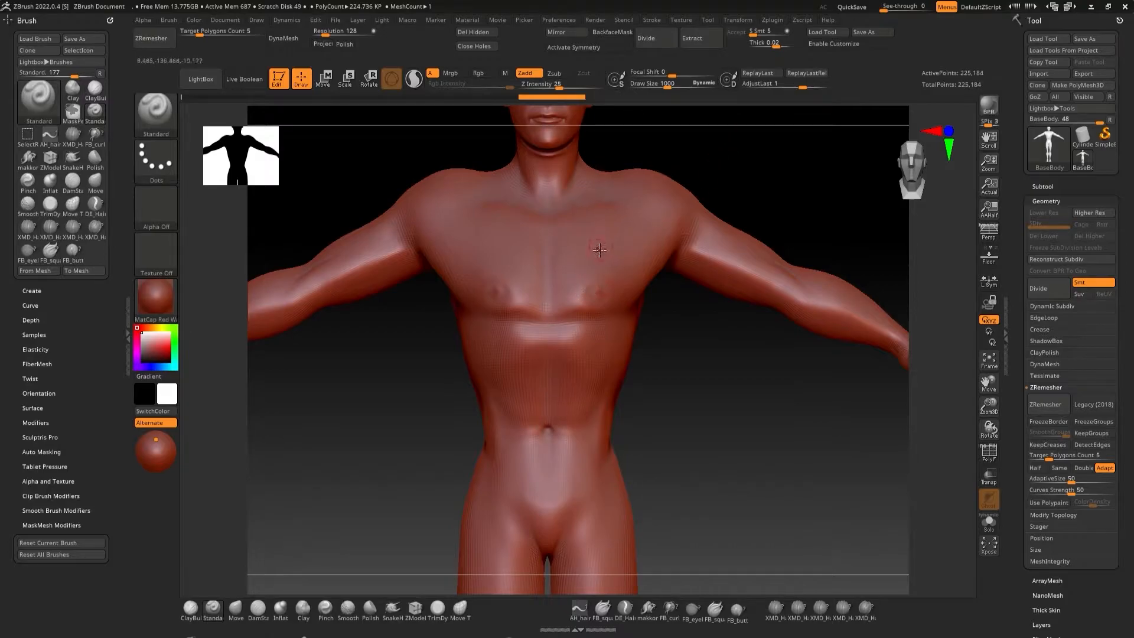
key(space)
drag(599, 251, 605, 254)
- Activate symmetry and paint a mask over the chest and upper abdomen on the front of the torso
click(597, 48)
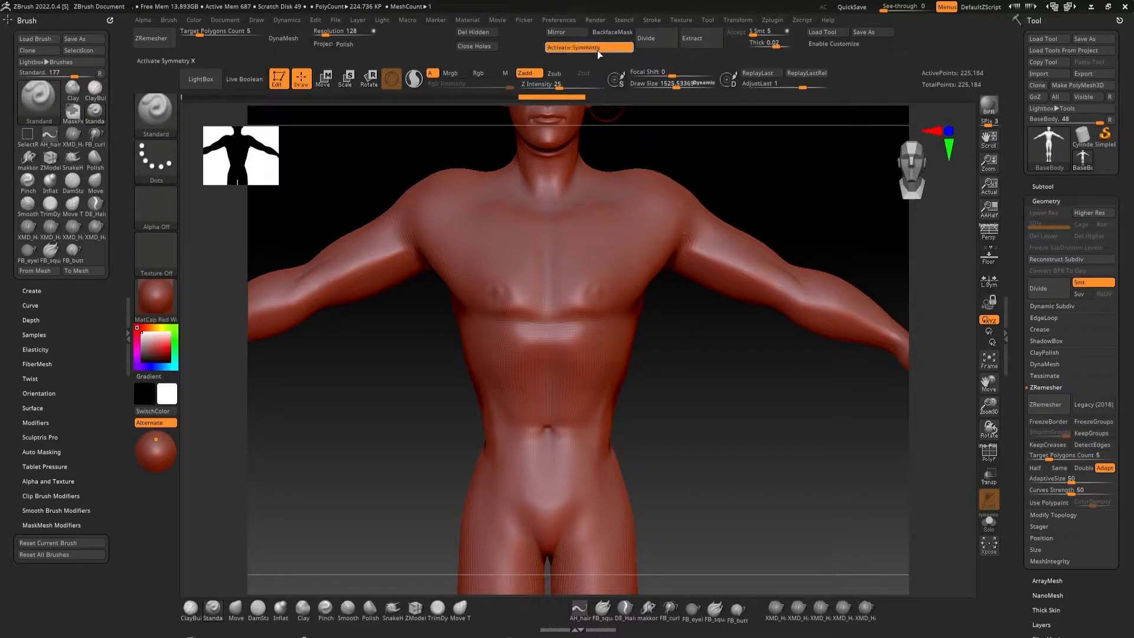
key(ctrl)
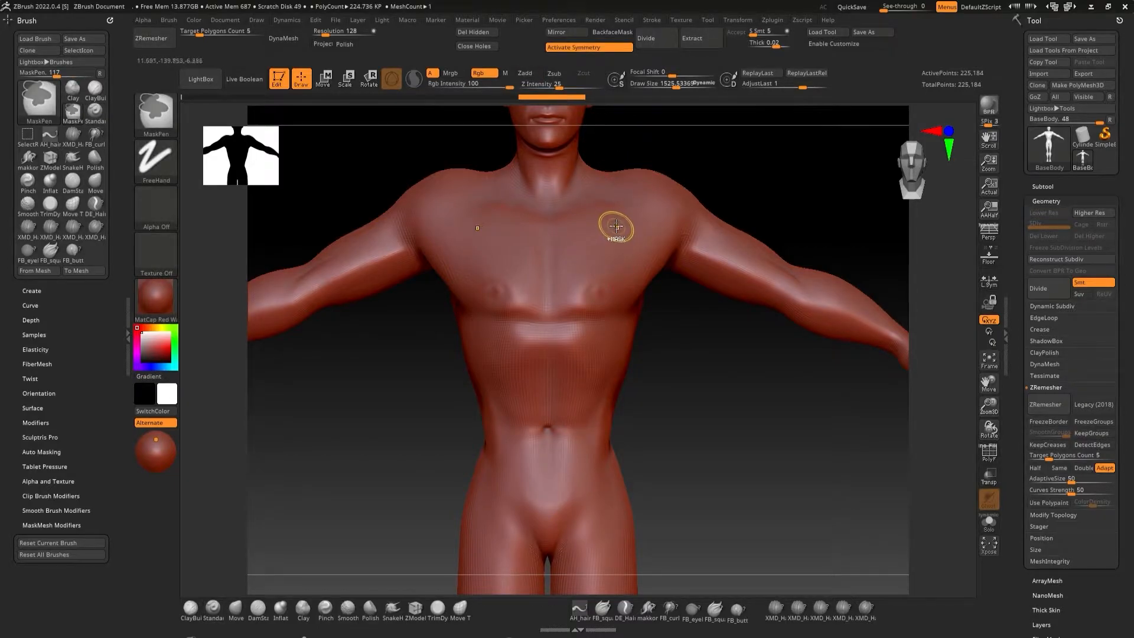
ctrl+drag(619, 213, 645, 292)
mouse_move(476, 340)
ctrl+mouse_down()
mouse_move(514, 367)
mouse_move(546, 352)
ctrl+mouse_up()
mouse_move(497, 204)
ctrl+mouse_down()
mouse_move(540, 239)
mouse_move(475, 189)
mouse_move(466, 212)
ctrl+mouse_up()
- Extend the mask around the armholes and ribs to the lower back, erasing the excess near the shoulder
drag(738, 248, 679, 254)
mouse_move(579, 277)
ctrl+mouse_down()
mouse_move(543, 248)
mouse_move(516, 313)
mouse_move(573, 349)
ctrl+mouse_up()
mouse_move(702, 357)
mouse_down()
mouse_move(604, 296)
mouse_move(602, 310)
mouse_move(506, 329)
mouse_up()
ctrl+drag(626, 223, 661, 263)
mouse_move(709, 295)
mouse_down()
mouse_move(757, 308)
mouse_move(618, 422)
mouse_move(643, 472)
mouse_up()
ctrl+alt+drag(644, 251, 651, 271)
mouse_move(869, 307)
mouse_down()
mouse_move(684, 248)
mouse_move(794, 316)
mouse_up()
mouse_move(555, 248)
ctrl+mouse_down()
mouse_move(628, 254)
mouse_move(547, 344)
ctrl+mouse_up()
drag(694, 349, 624, 319)
mouse_move(624, 319)
ctrl+mouse_down()
mouse_move(651, 321)
mouse_move(710, 397)
mouse_move(705, 356)
mouse_move(644, 314)
ctrl+mouse_up()
mouse_move(617, 301)
ctrl+mouse_down()
mouse_move(628, 347)
mouse_move(721, 367)
mouse_move(729, 315)
ctrl+mouse_up()
- Mask the upper back and shoulder straps to complete the sleeveless vest shape
drag(858, 300, 703, 190)
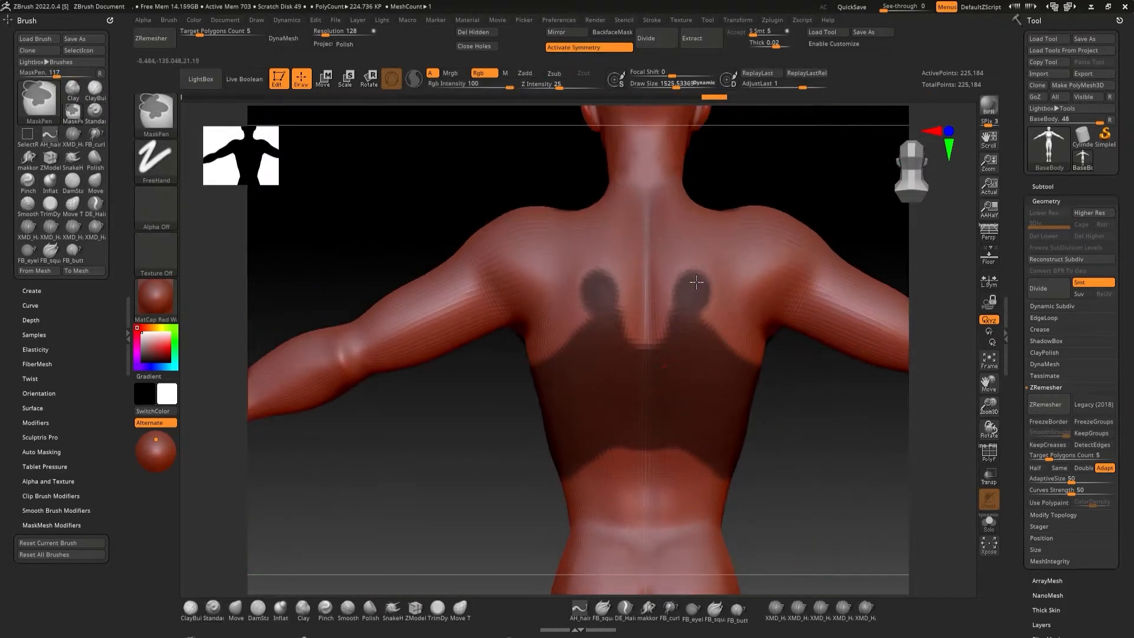
ctrl+drag(703, 212, 718, 319)
drag(856, 354, 810, 205)
right_drag(809, 206, 786, 343)
ctrl+drag(781, 349, 853, 315)
mouse_move(844, 313)
right_down()
mouse_move(809, 317)
mouse_move(825, 284)
right_up()
alt+drag(896, 371, 742, 365)
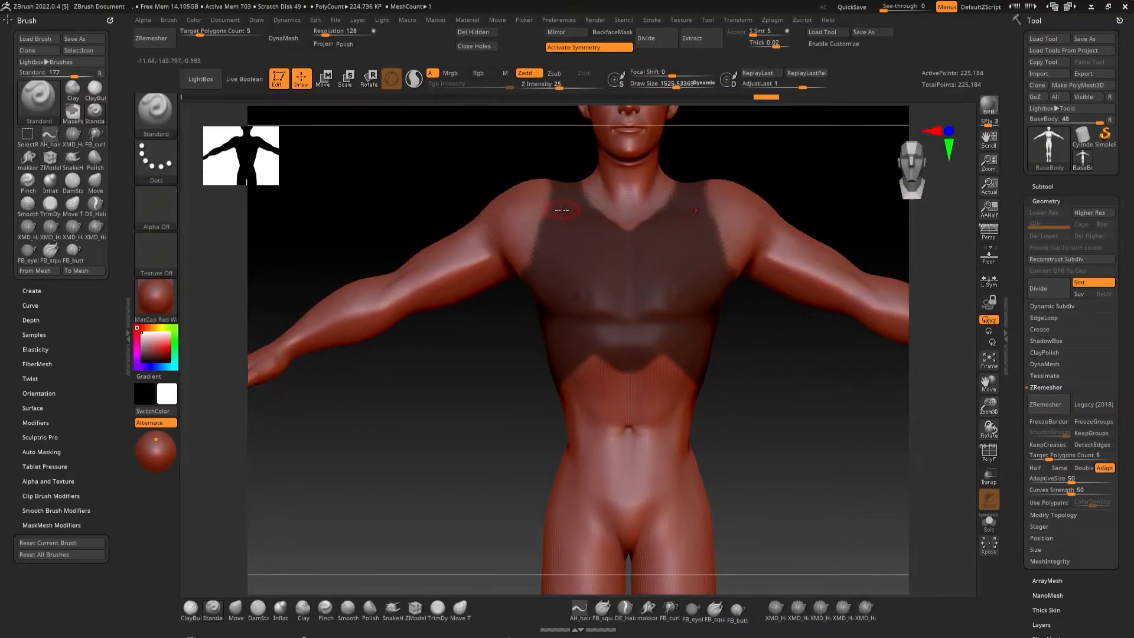
- Shrink the vest-shaped mask twice and sharpen it to clean up its edges
drag(1024, 283, 1027, 11)
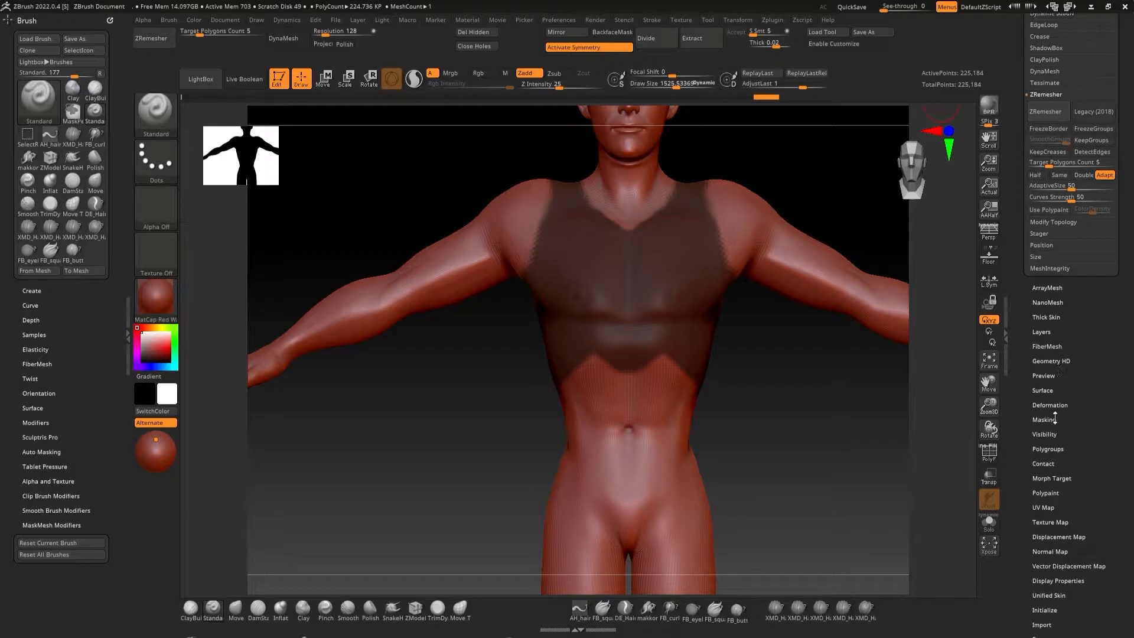
click(1054, 418)
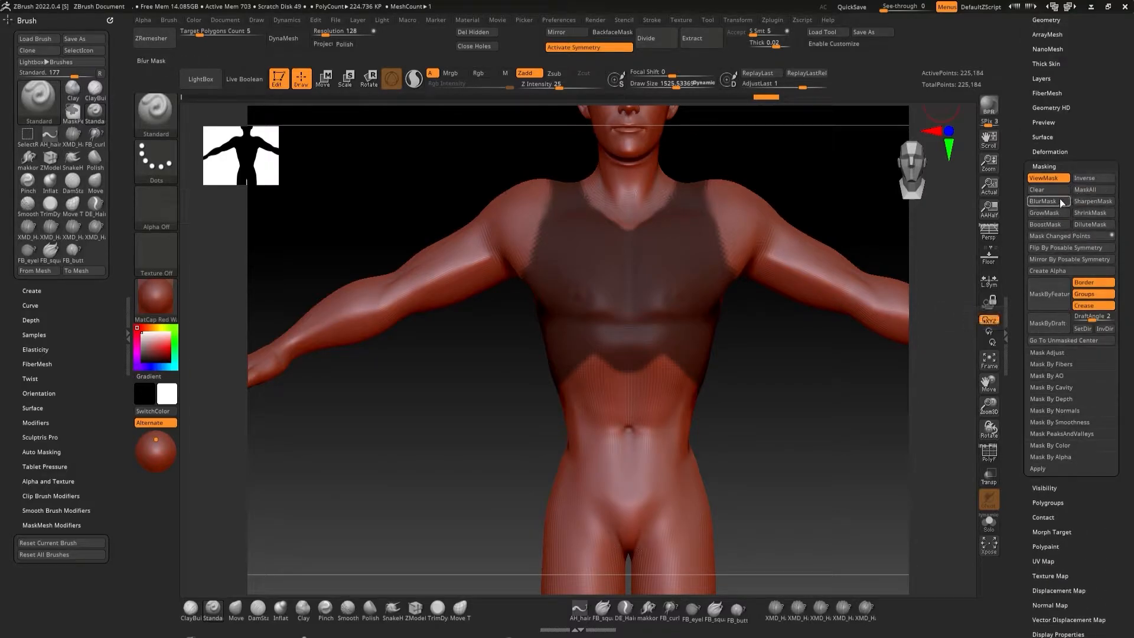
click(1092, 213)
click(1093, 212)
click(1097, 204)
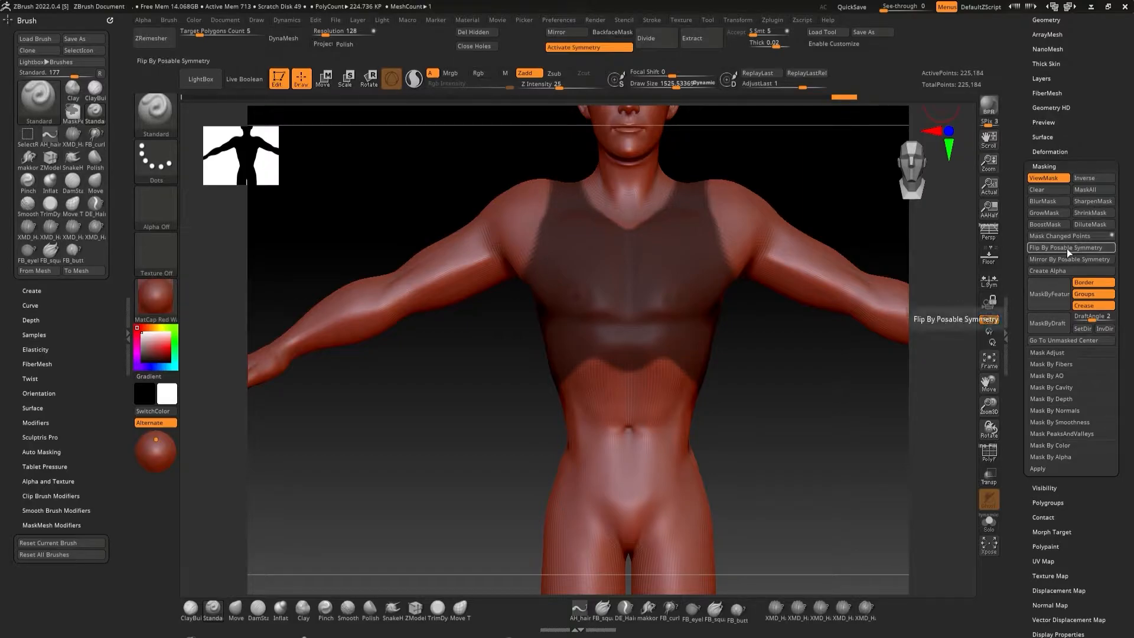
- Preview extracting the masked torso area as a shell with a thickness of 0.02
scroll(1027, 94, up, 4)
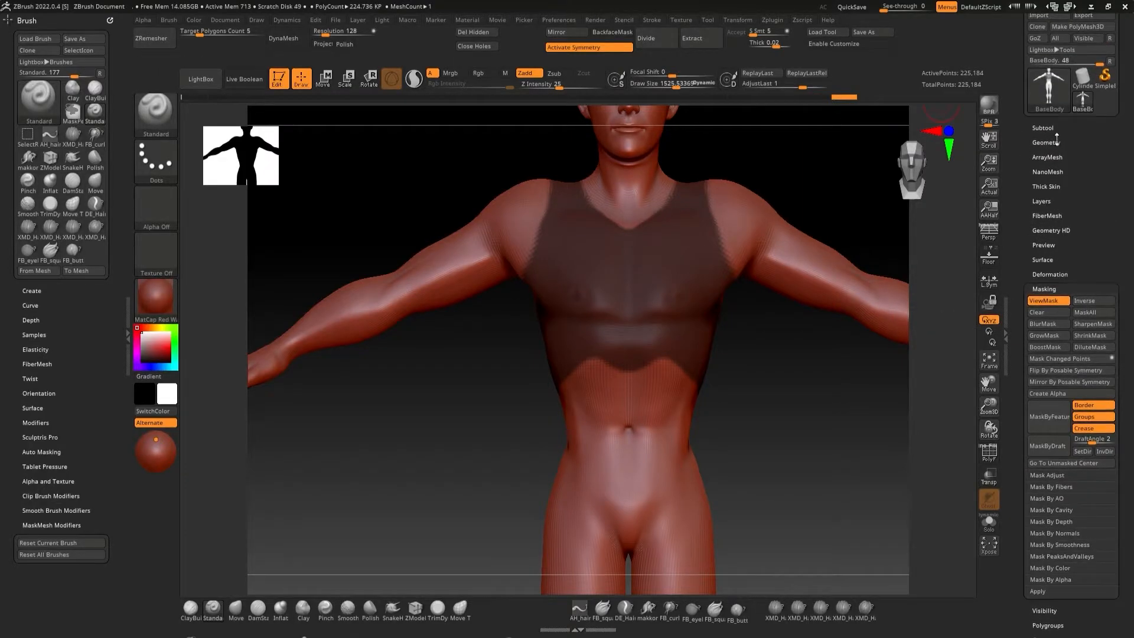
drag(1050, 132, 1050, 129)
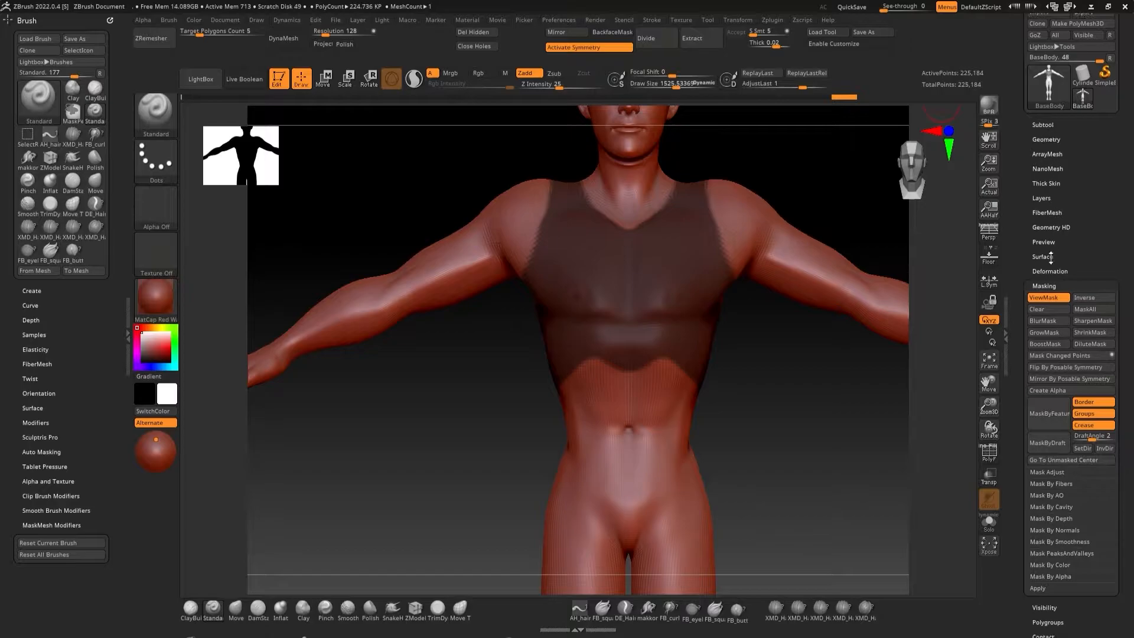
click(1052, 123)
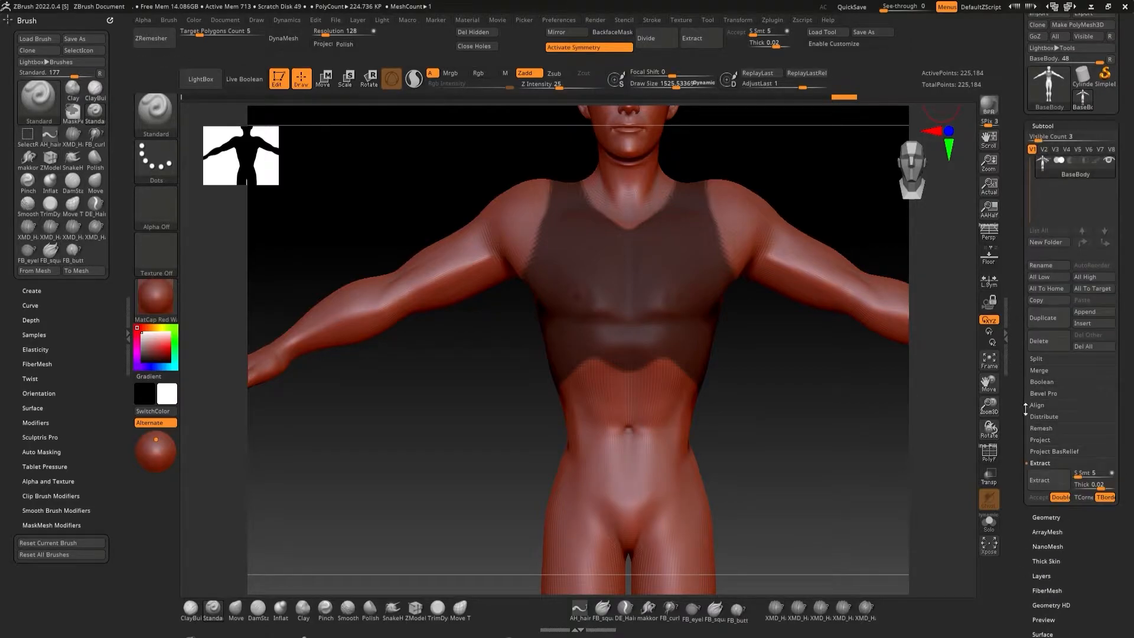
scroll(1025, 409, down, 5)
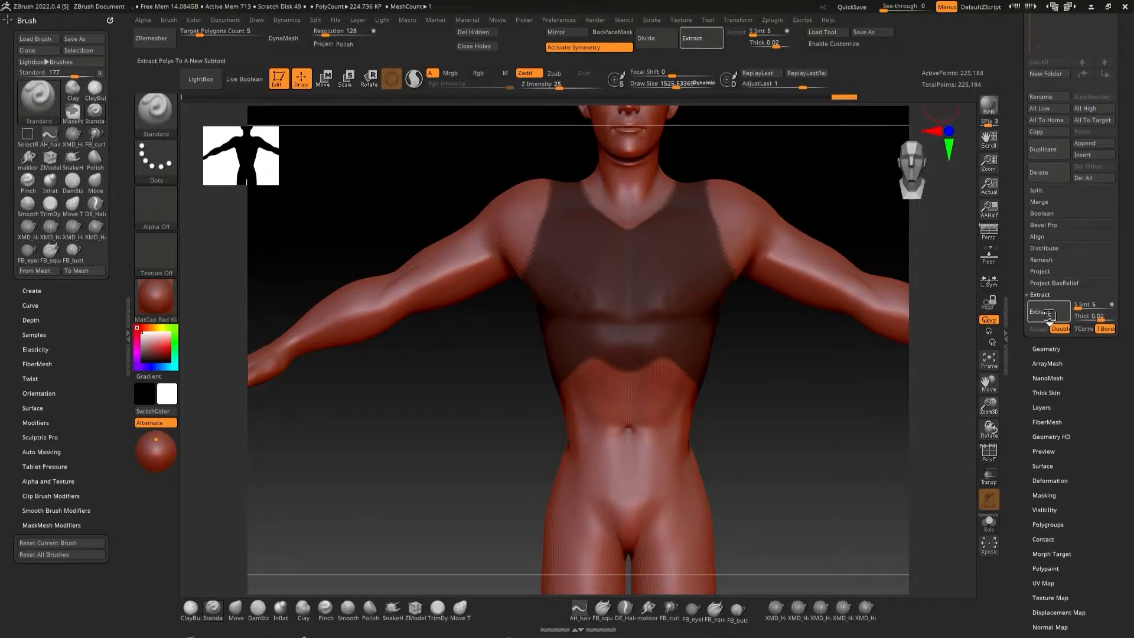
click(1048, 312)
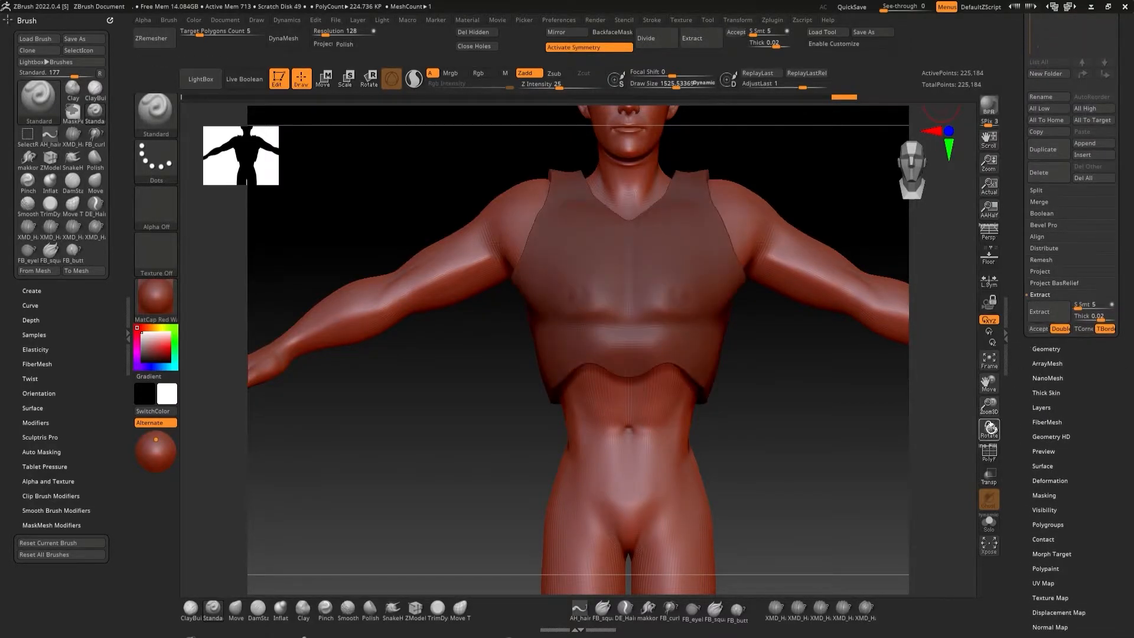
- Try the torso extraction with a thickness of 0.01
click(1099, 317)
text(0.)
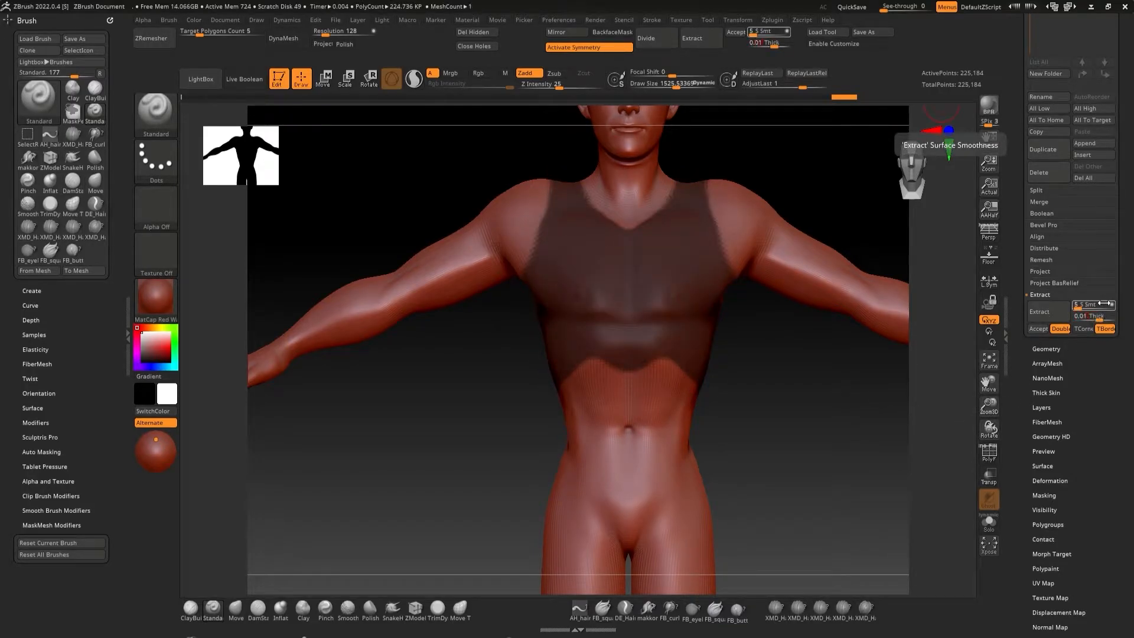
click(1053, 314)
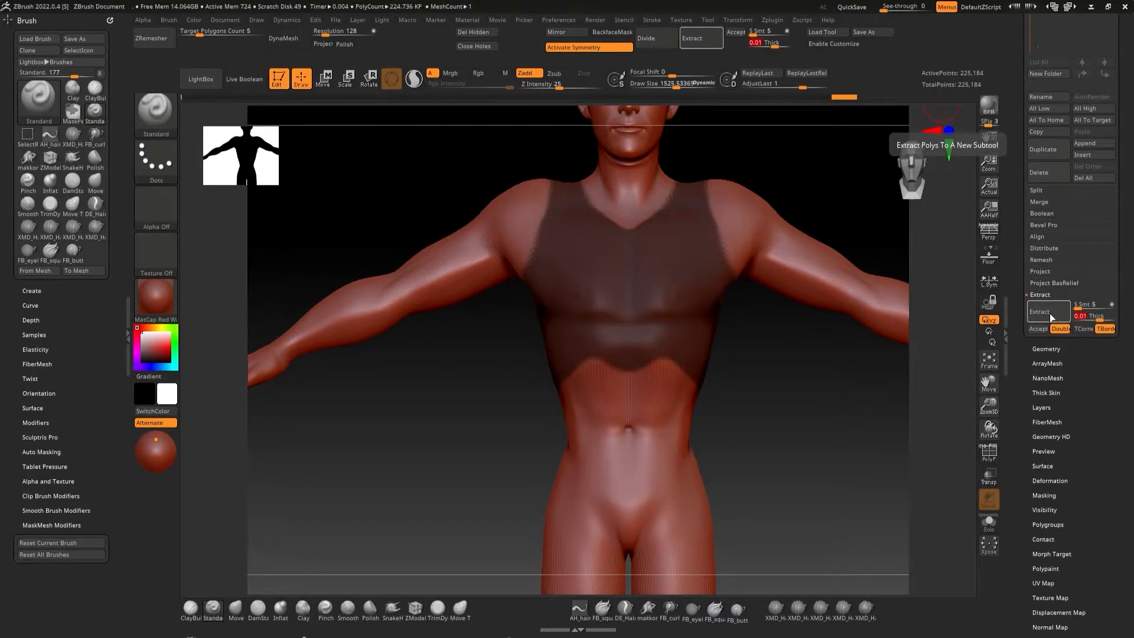
- Set the extraction thickness to 0.002, turn off Double and preview the torso shell again
click(1091, 317)
text(0.)
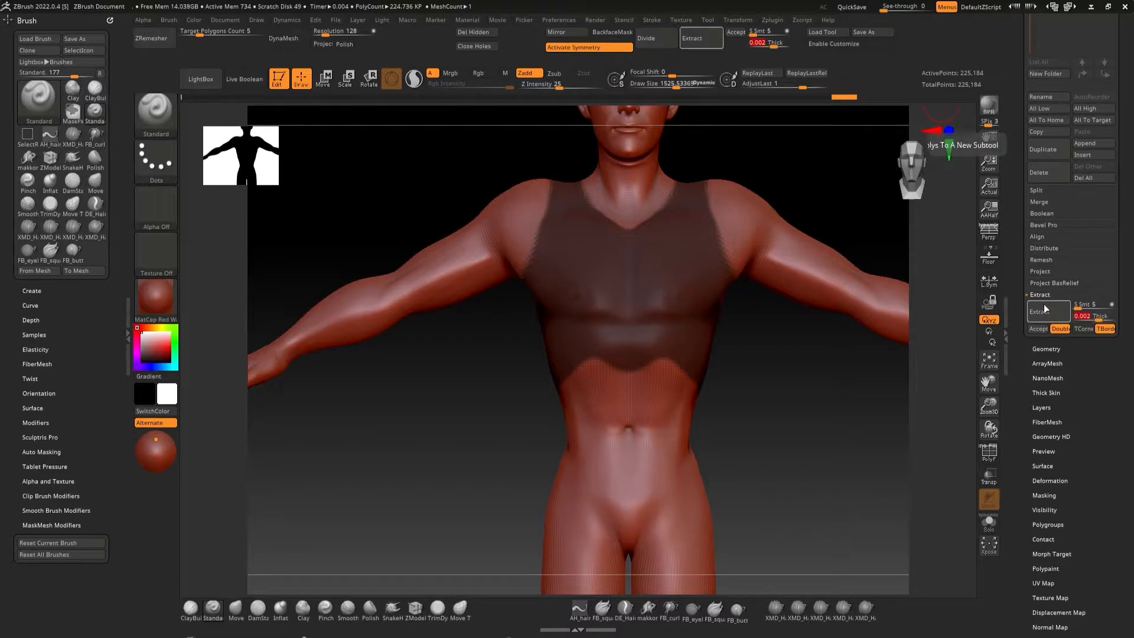
key(Return)
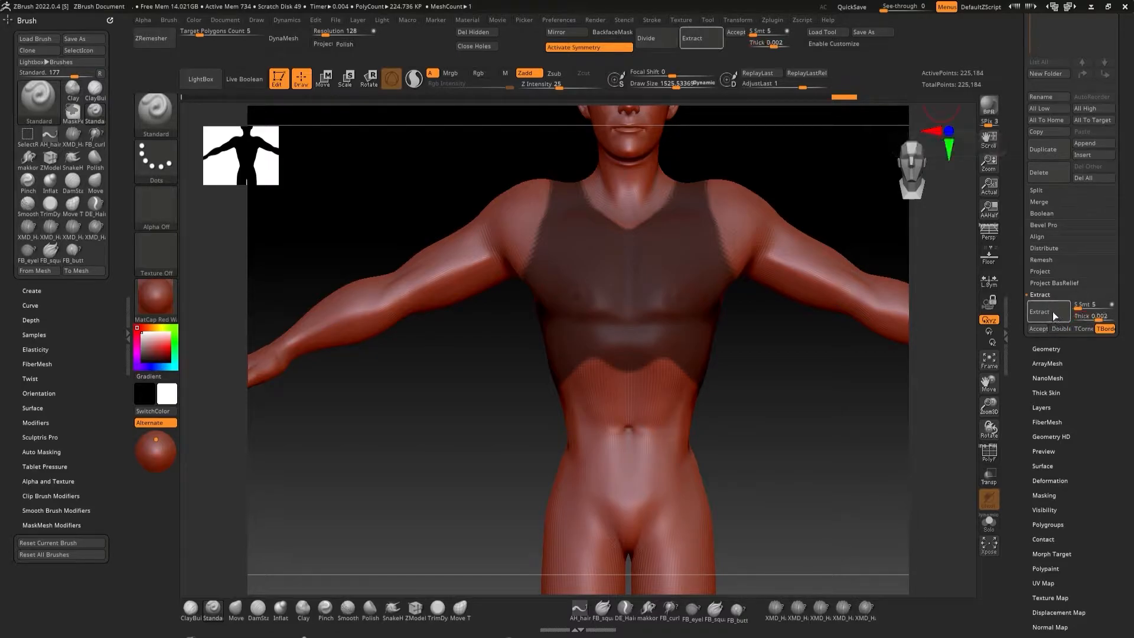
click(1052, 311)
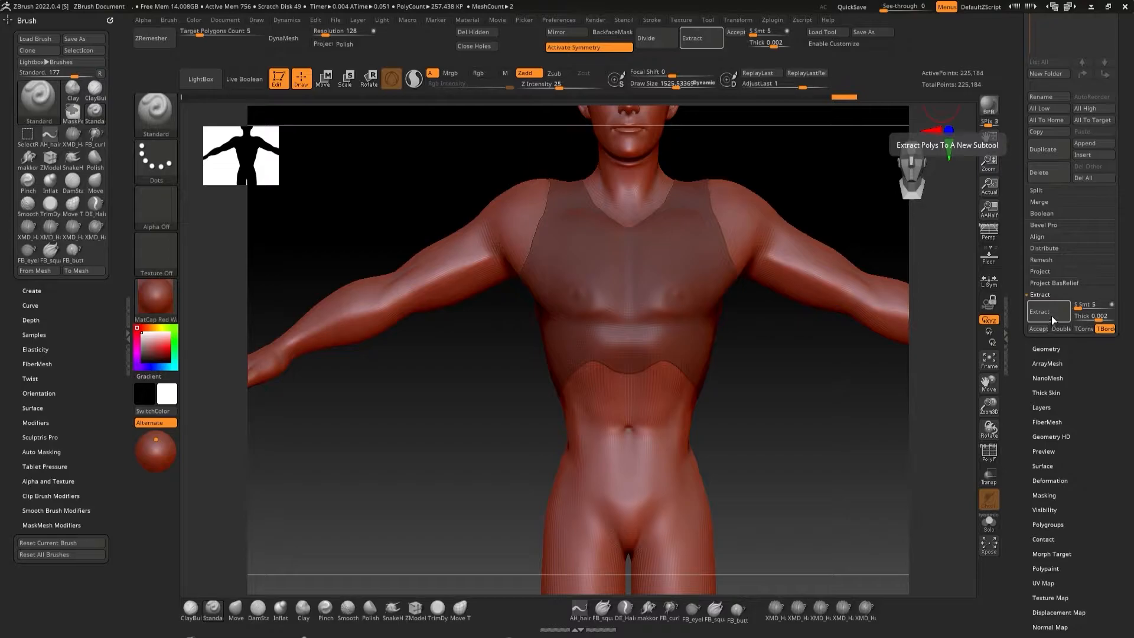
- Preview the torso extraction with a thickness of 0.005
click(1097, 316)
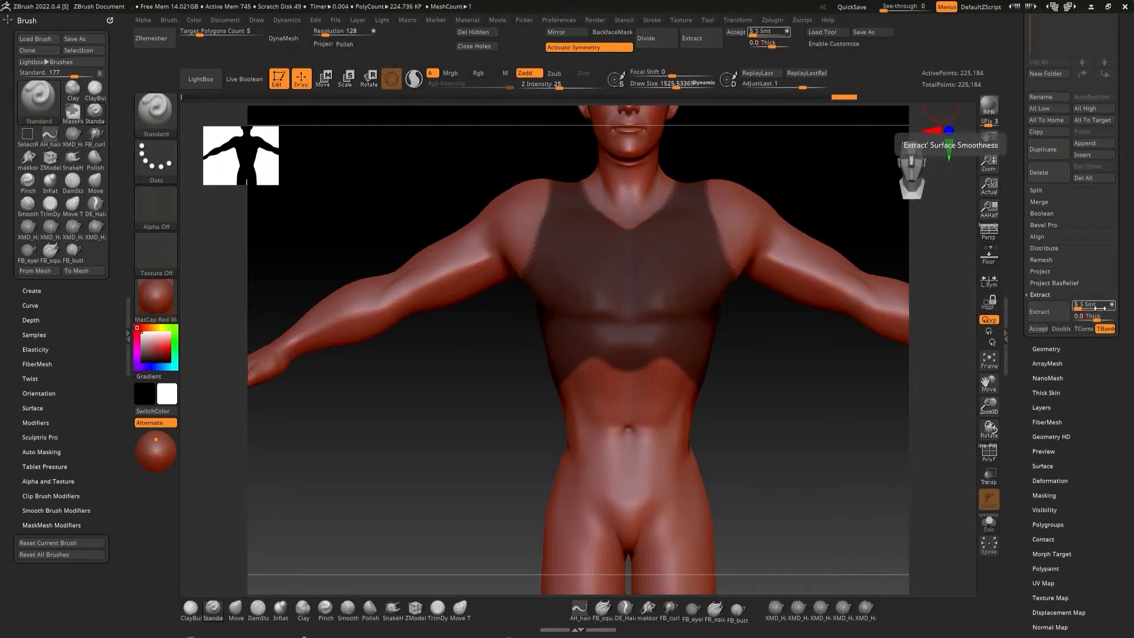
key(Return)
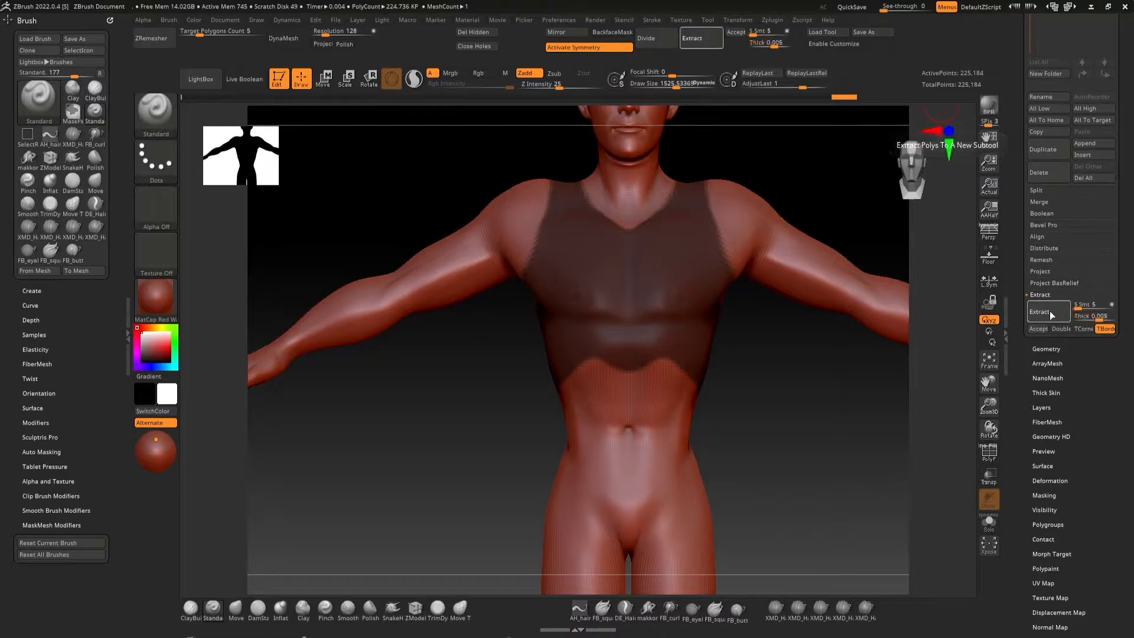
click(1050, 310)
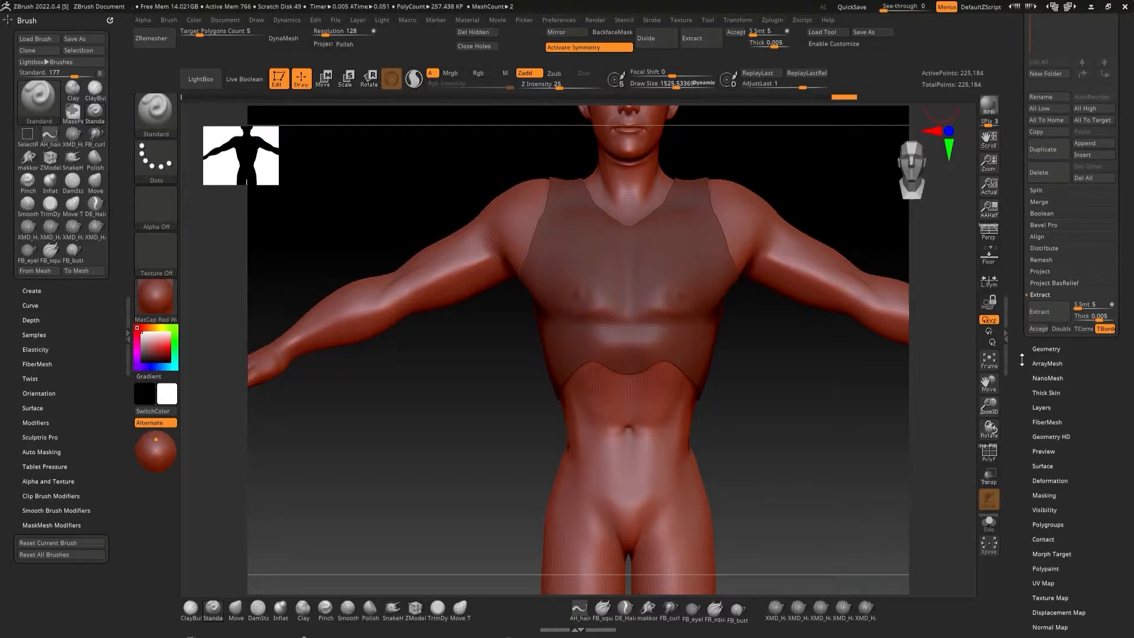
- Extract the masked torso area with a thickness of 0.01 and accept it as a new subtool
drag(1087, 315, 1112, 313)
text(0.)
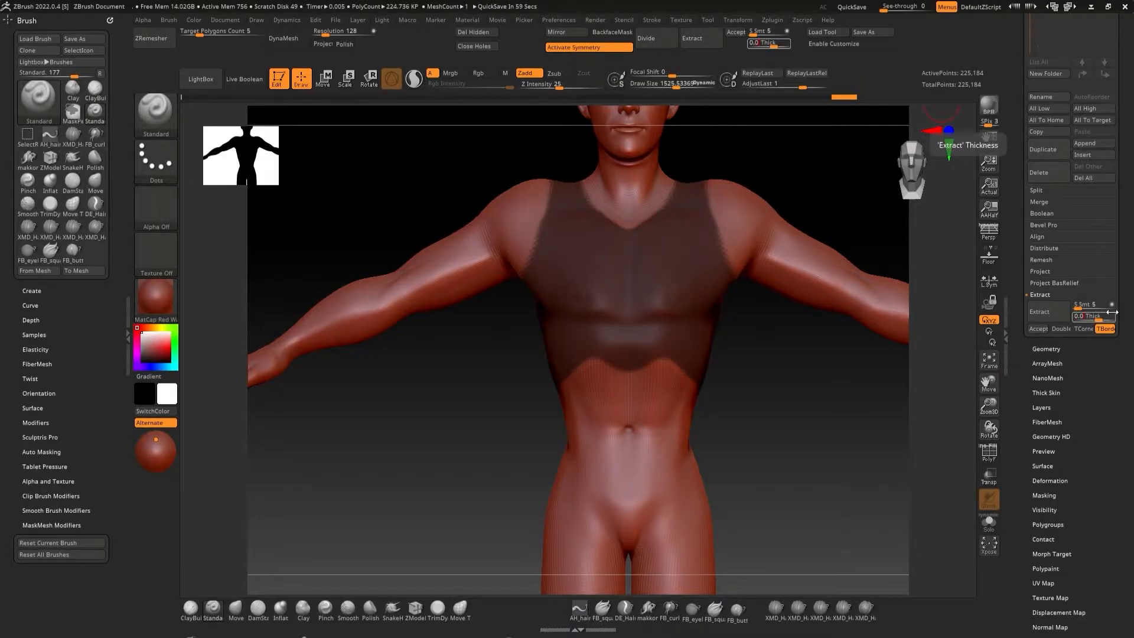
key(Return)
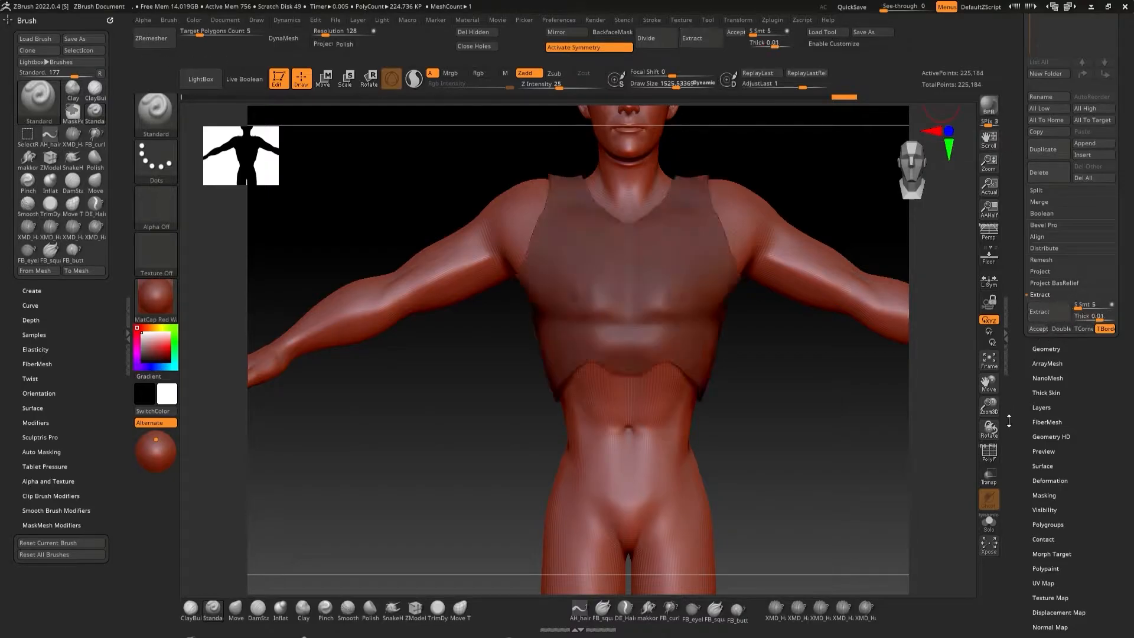
click(1038, 328)
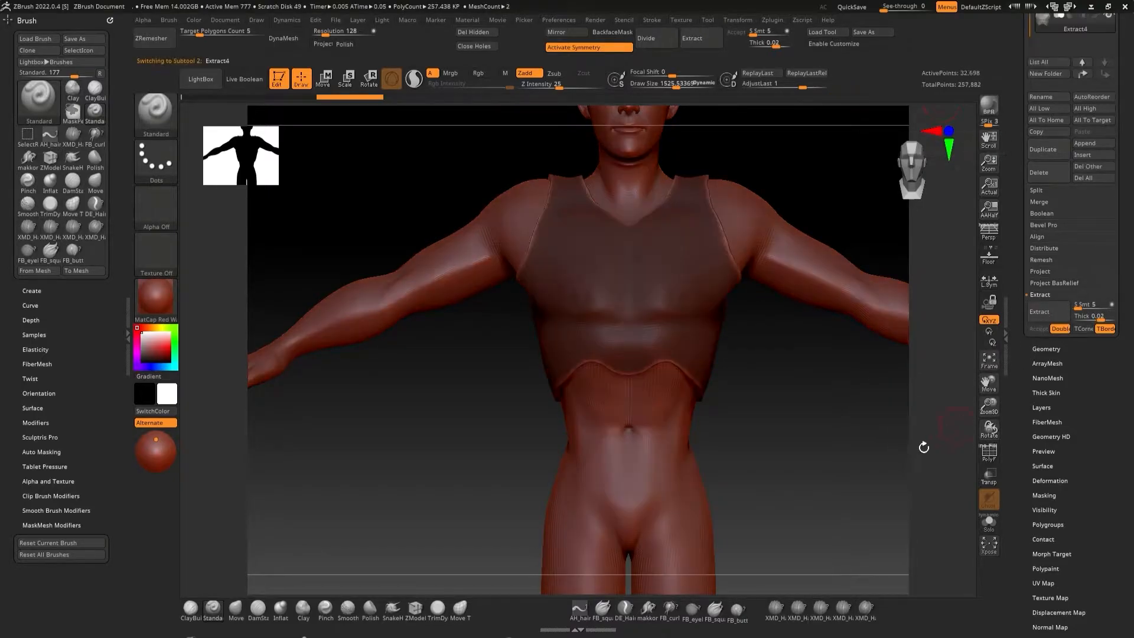
- Clear the mask on the extracted torso piece and display its polygon wireframe
mouse_move(830, 376)
mouse_down()
mouse_move(790, 382)
mouse_move(827, 377)
mouse_up()
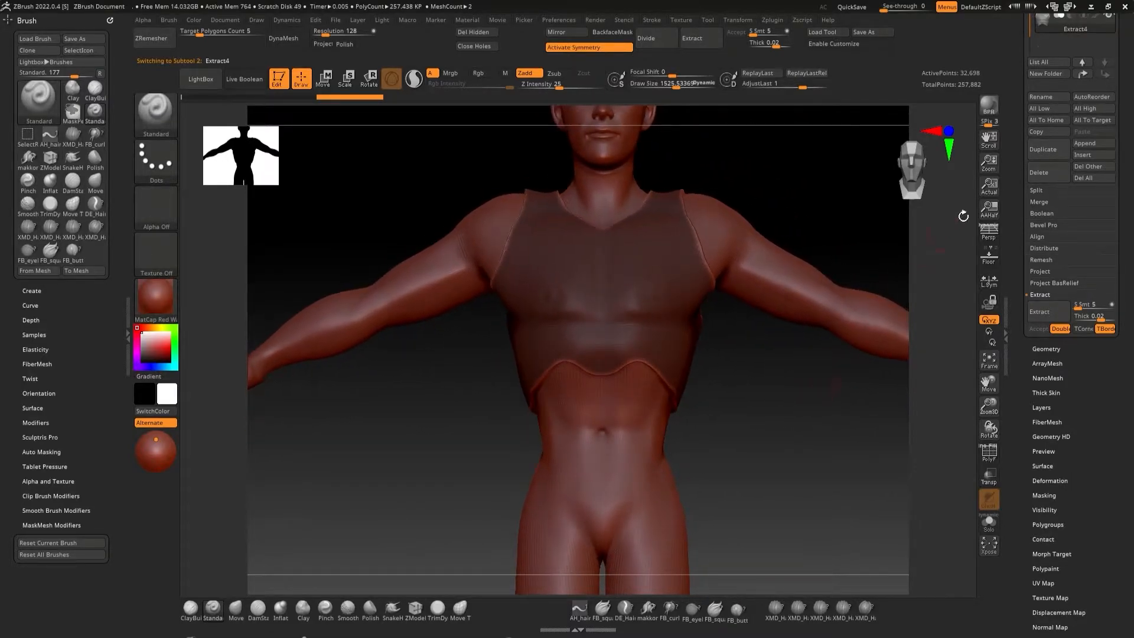
ctrl+click(841, 422)
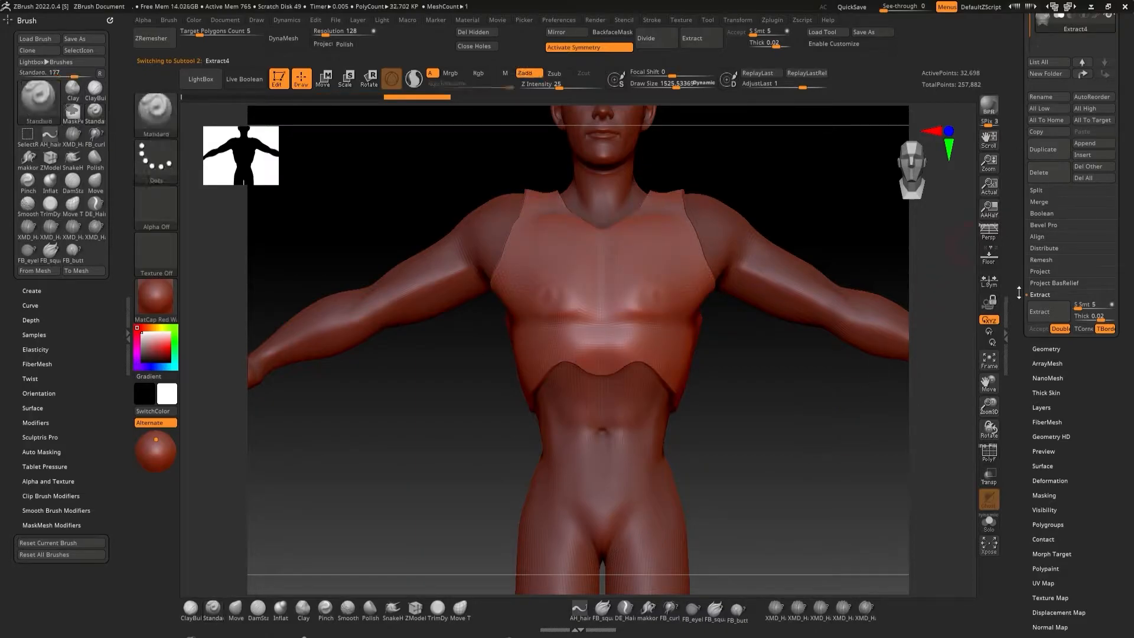
click(988, 452)
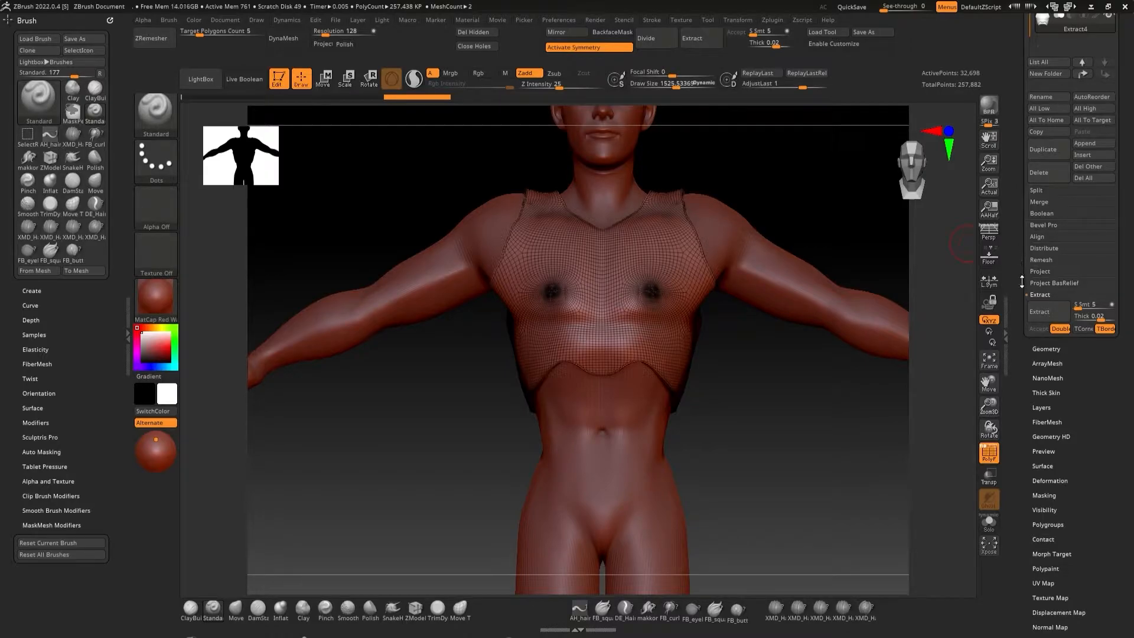
- Remesh the extracted torso piece with ZRemesher at a target polygon count of 5 with Adapt on
scroll(1021, 281, down, 3)
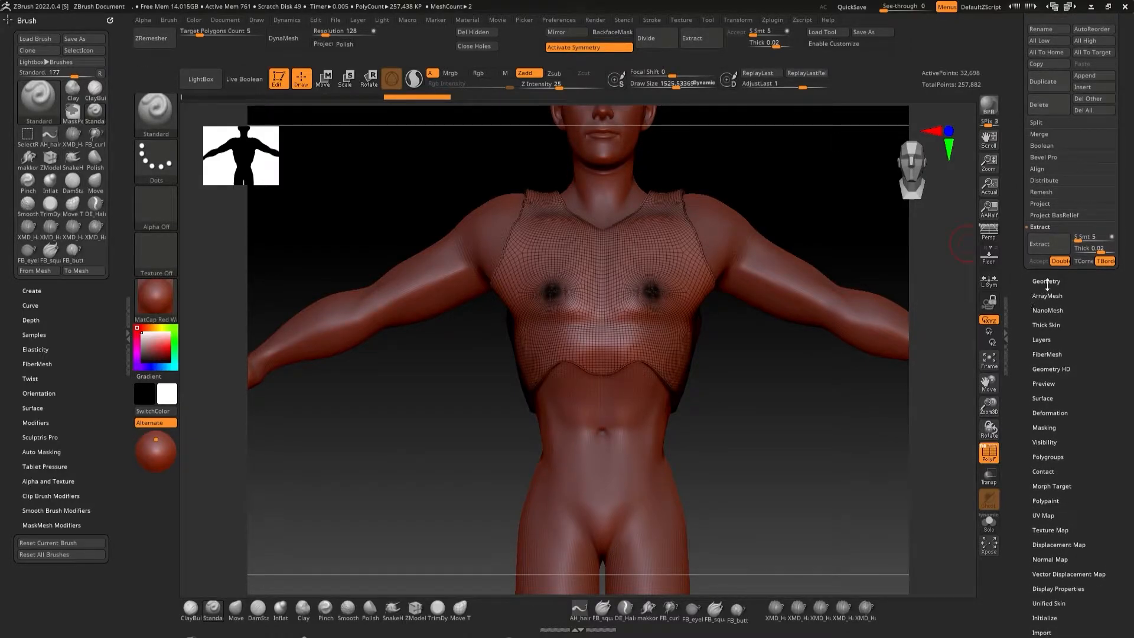
click(1045, 281)
scroll(1021, 376, down, 4)
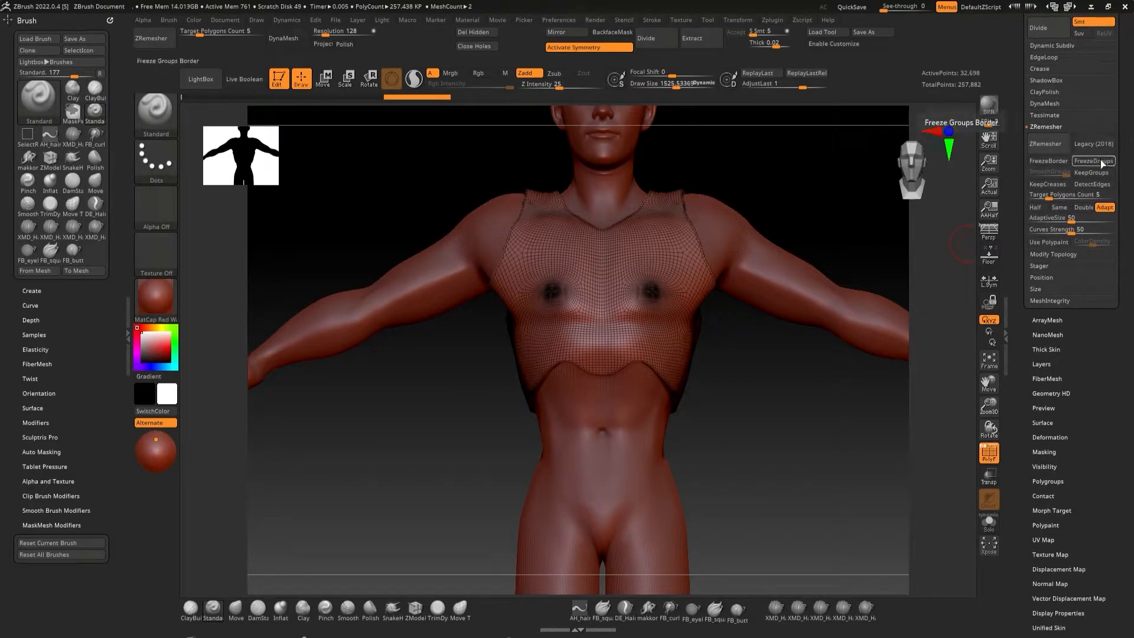
click(1057, 148)
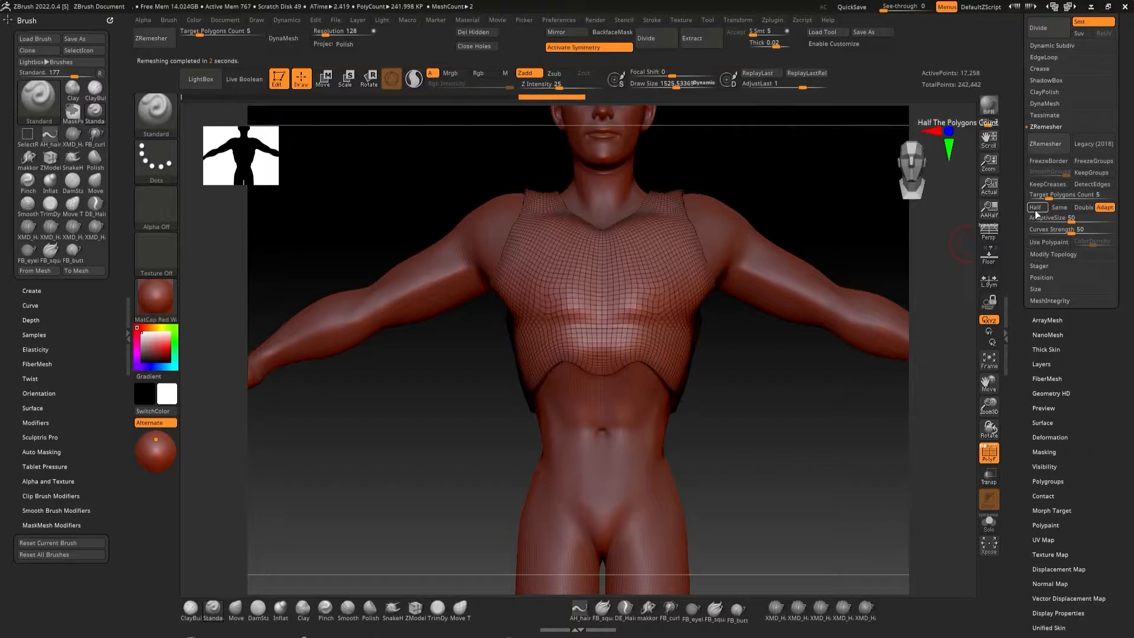
- Enable Half in the ZRemesher settings and remesh the torso piece repeatedly to lower its density
click(1037, 207)
click(1048, 146)
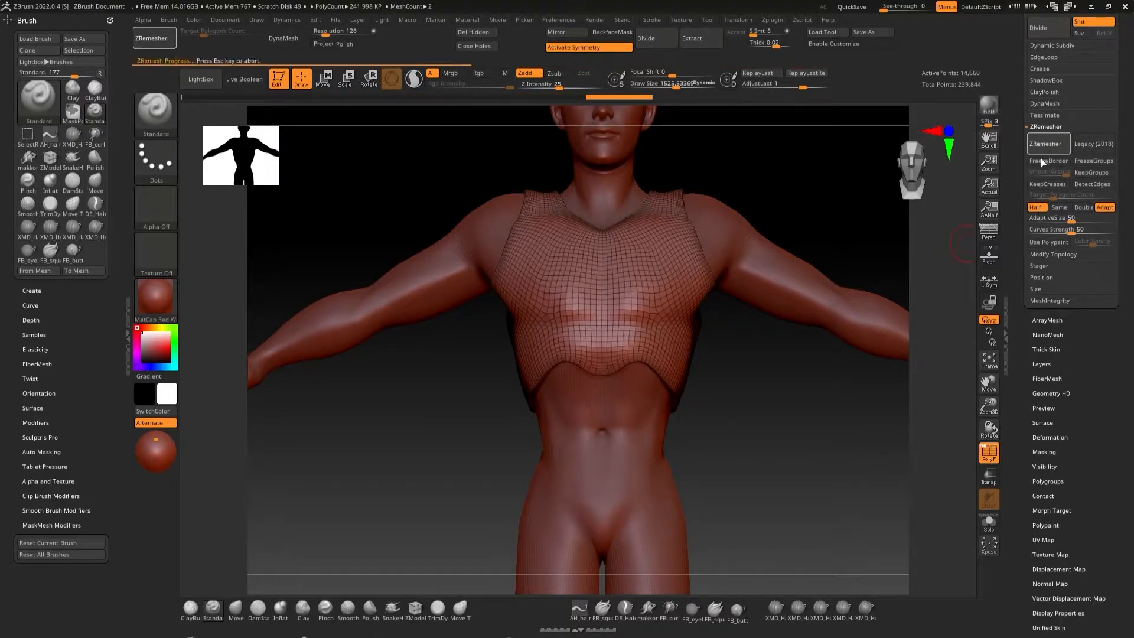
click(1046, 147)
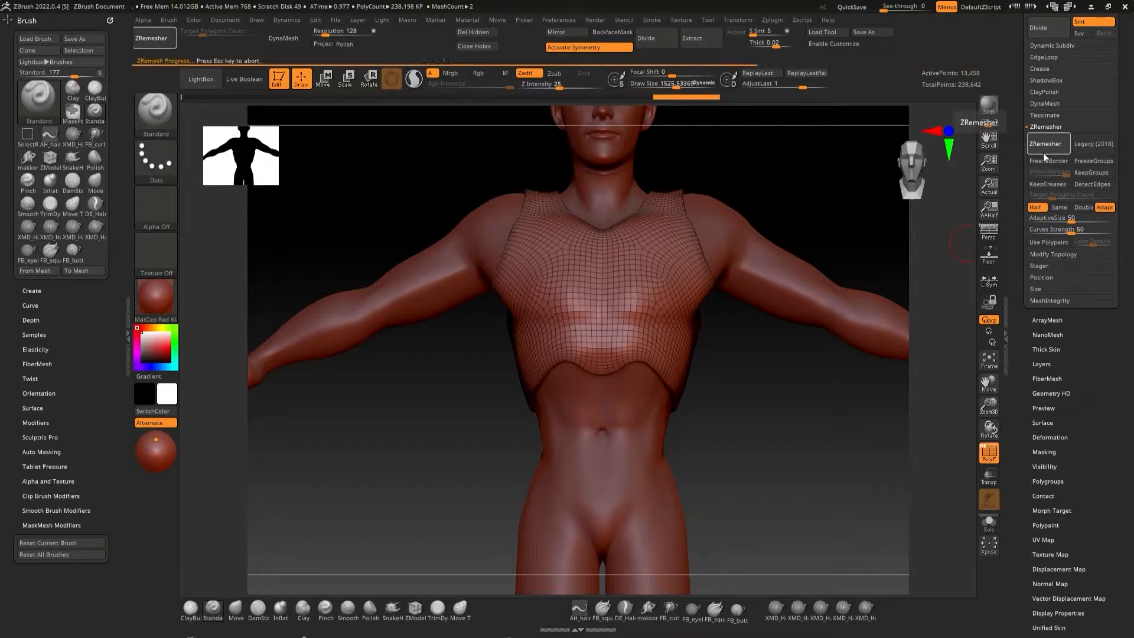
click(1046, 148)
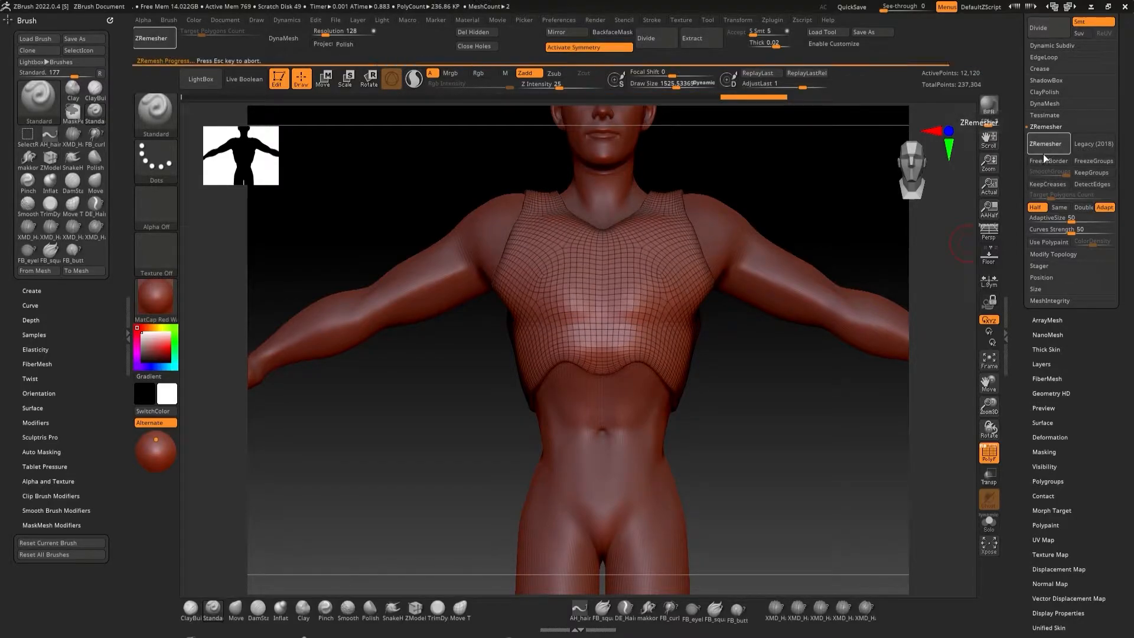
click(1046, 146)
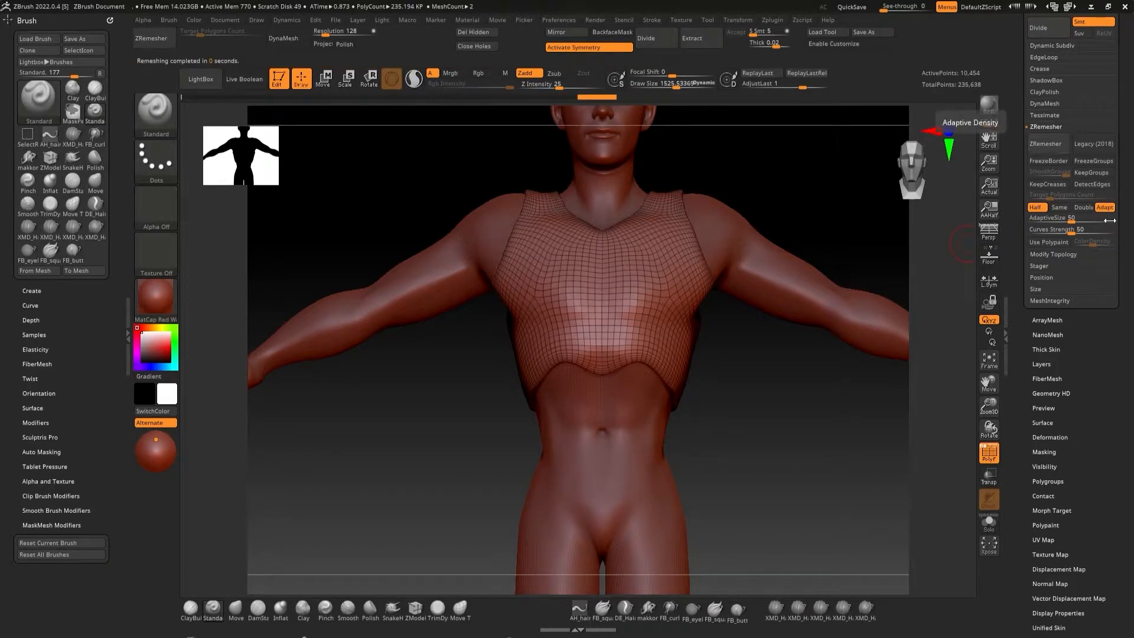
- Turn off Adapt and run ZRemesher several more times with Half until the torso piece has large, even polygons
click(1046, 147)
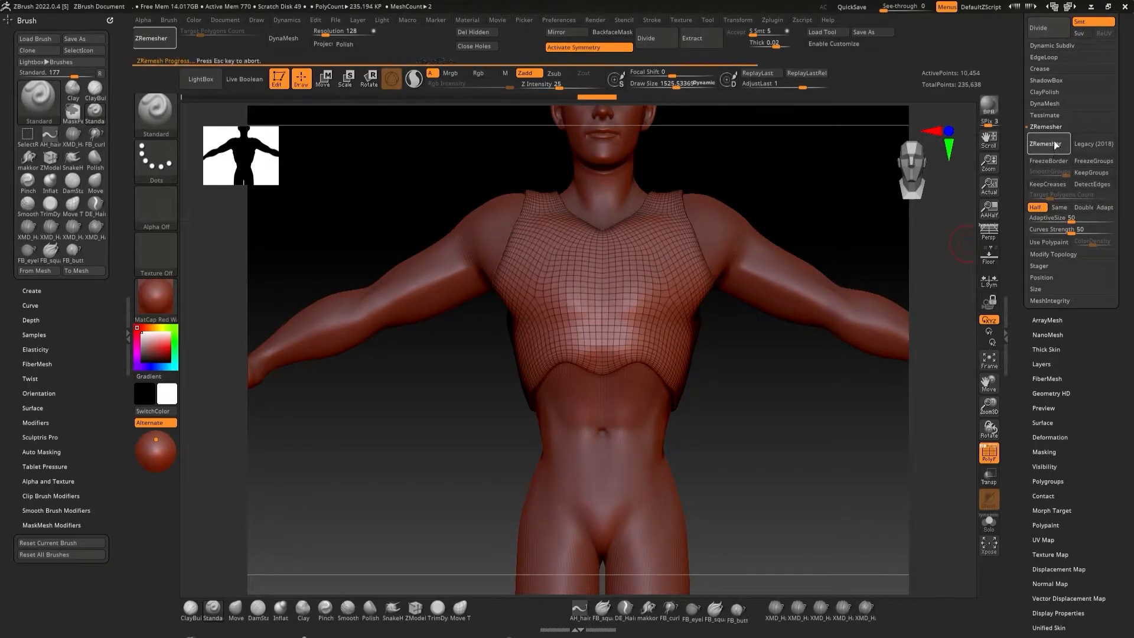
click(1047, 146)
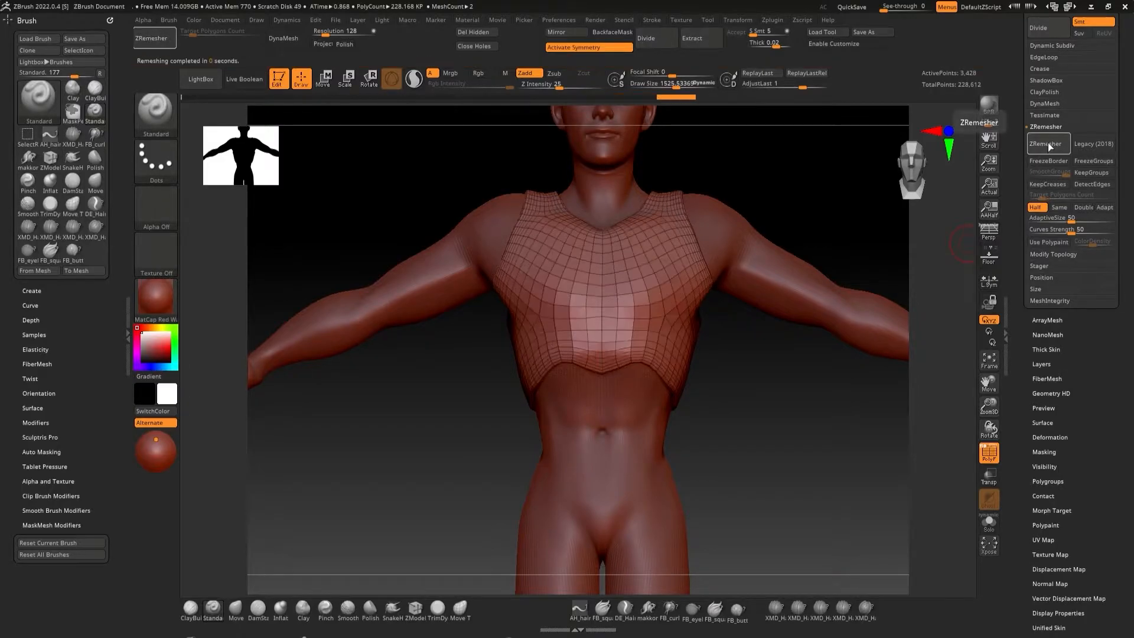
click(1048, 147)
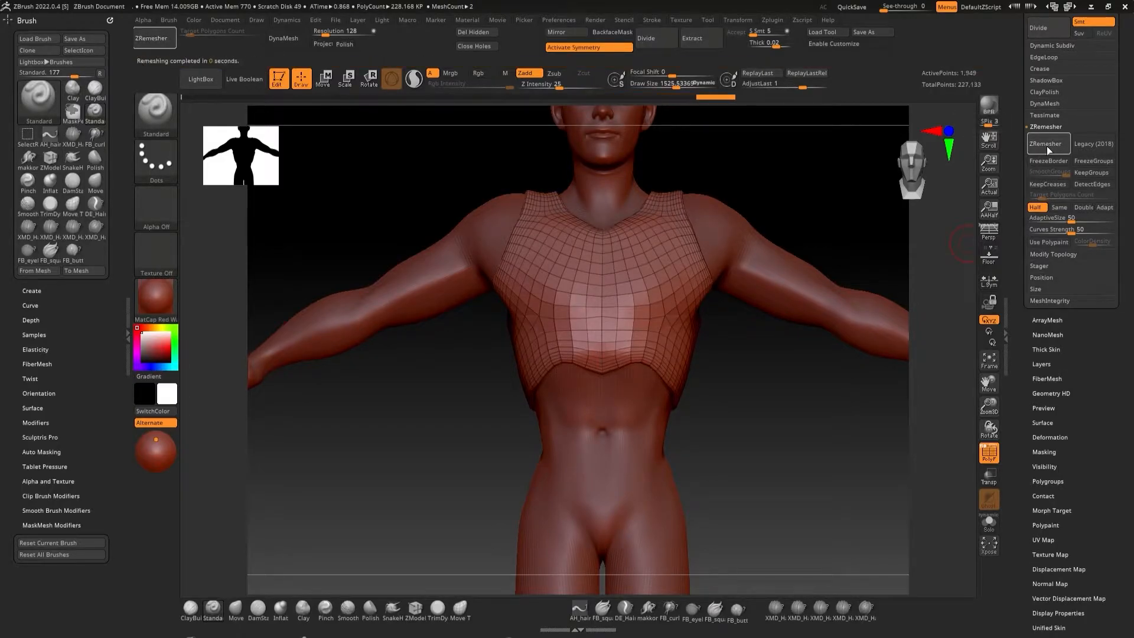
click(1047, 144)
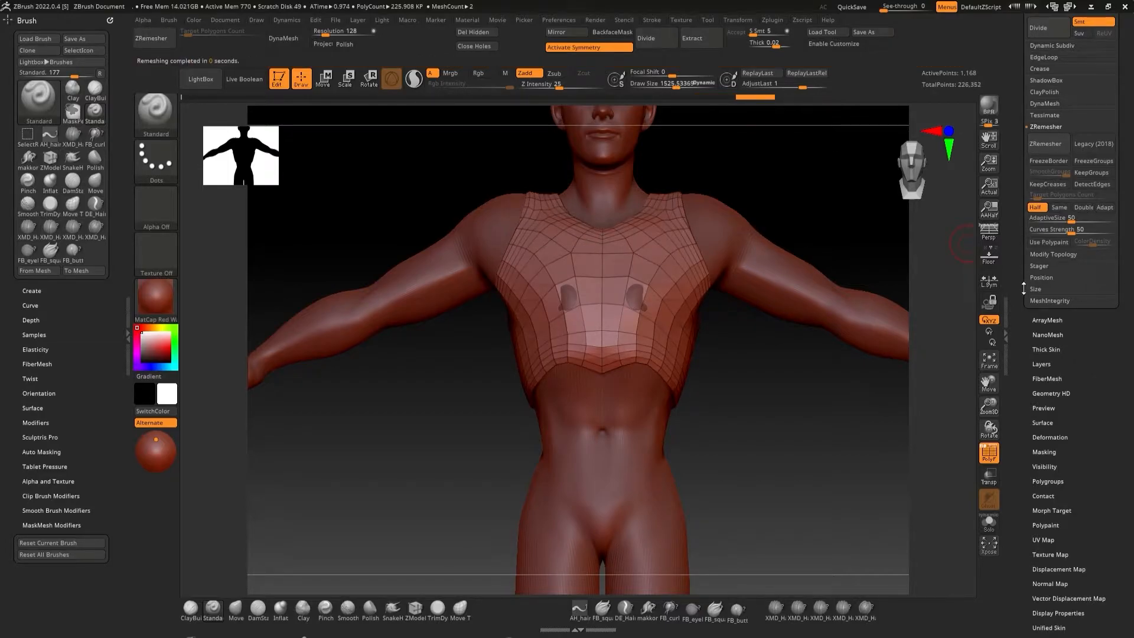
- Smooth the torso piece's surface and borders with the polish deformations, including Polish By Features
drag(1023, 310, 1025, 234)
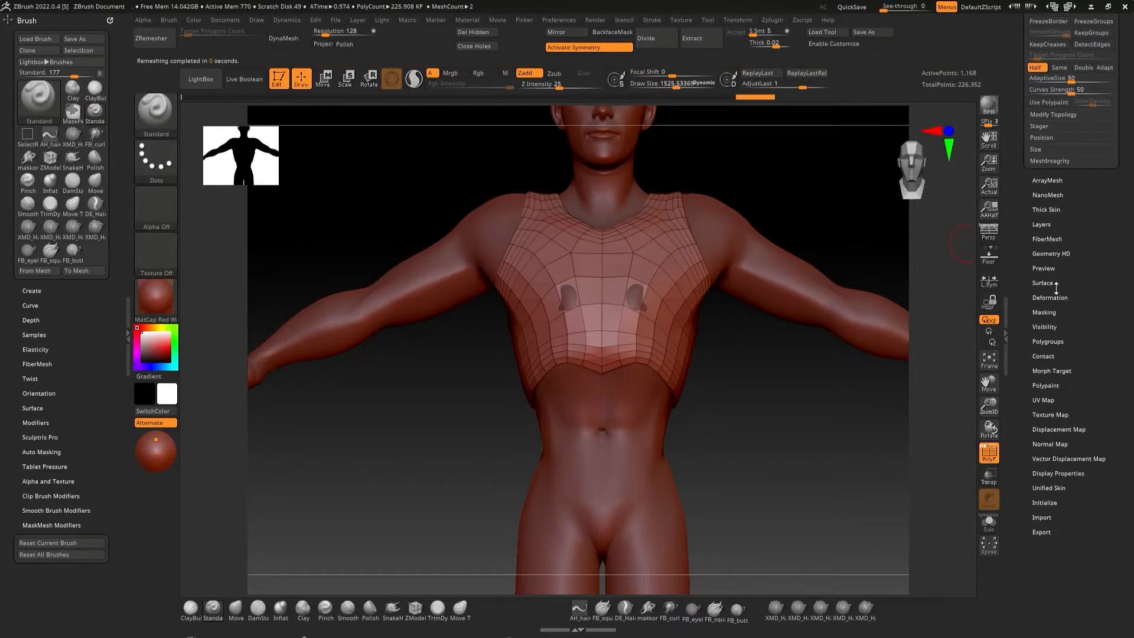
click(1061, 297)
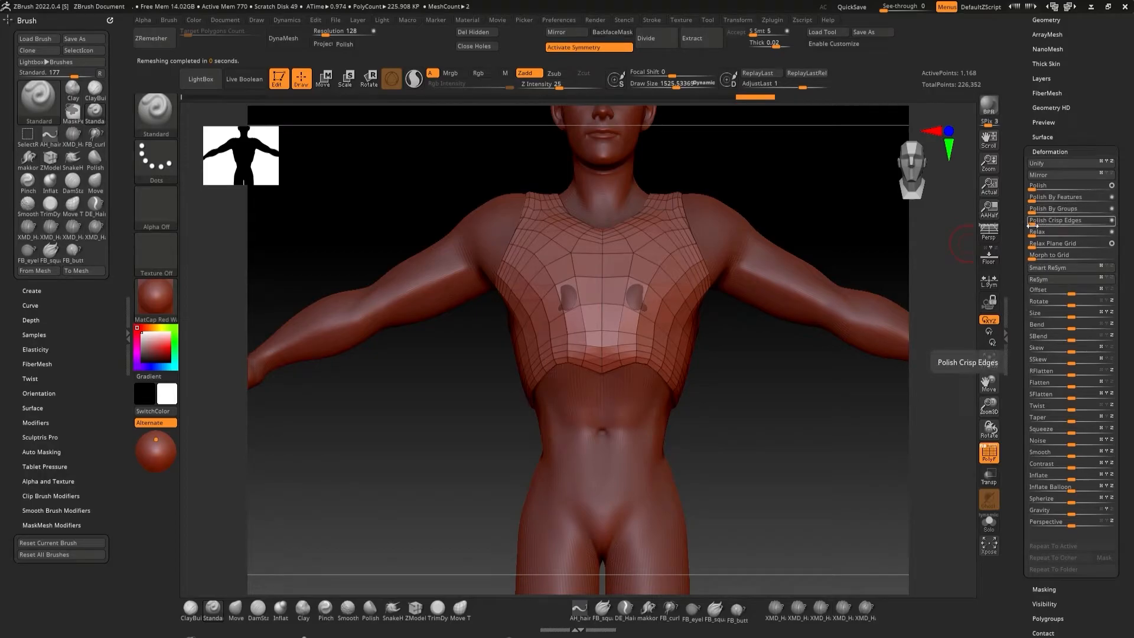
drag(1057, 220, 1129, 216)
drag(1057, 210, 1128, 212)
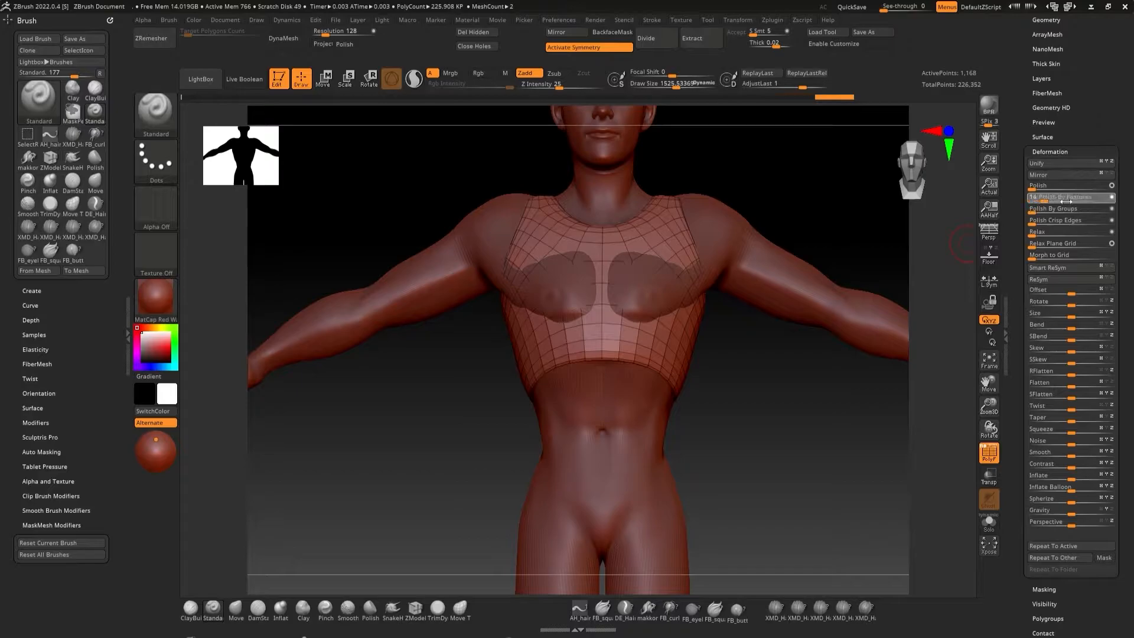
drag(1057, 198, 1109, 207)
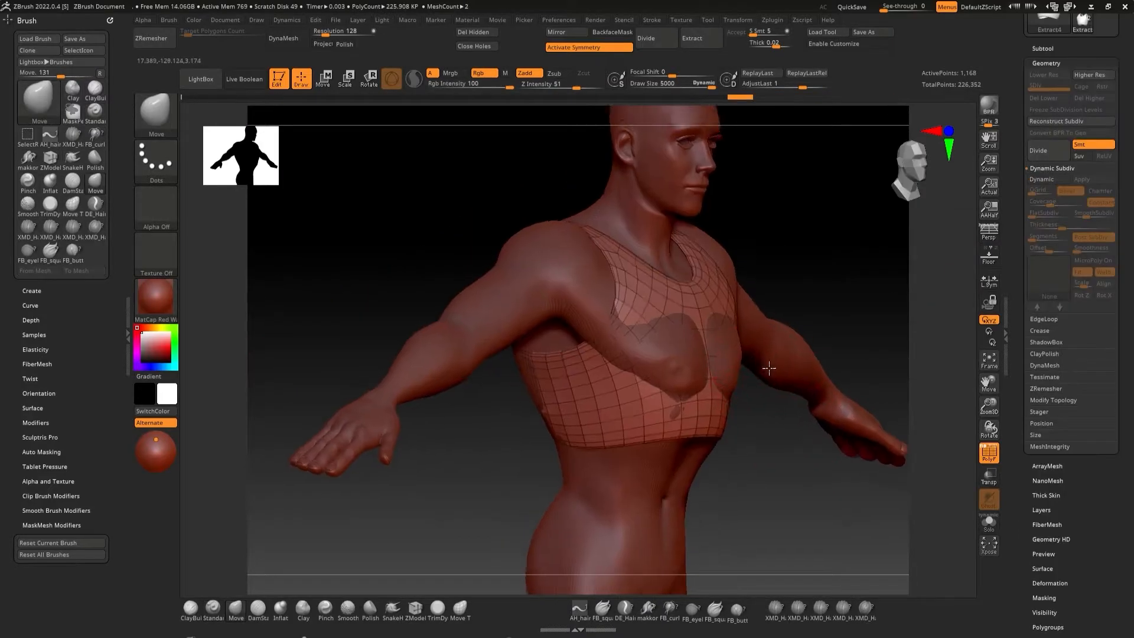
- Pull the torso piece outward over the chest with the Move brush so that it covers the protruding pectorals
ctrl+right_drag(764, 367, 787, 435)
mouse_move(731, 387)
mouse_down()
mouse_move(752, 393)
mouse_move(787, 375)
mouse_up()
drag(785, 297, 796, 343)
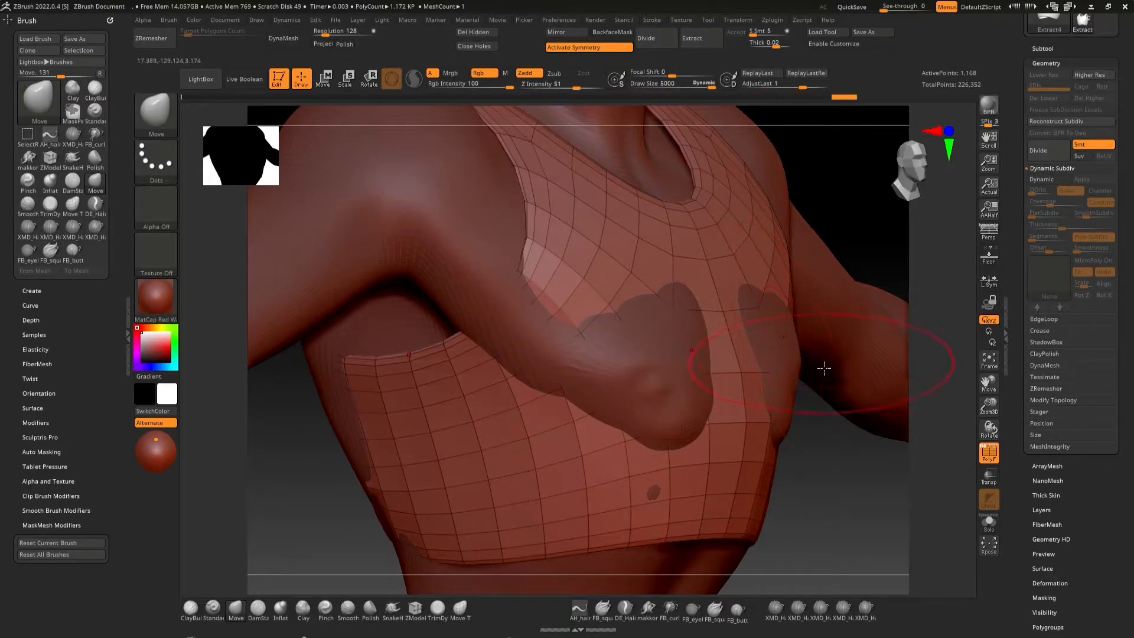
shift+drag(838, 444, 815, 455)
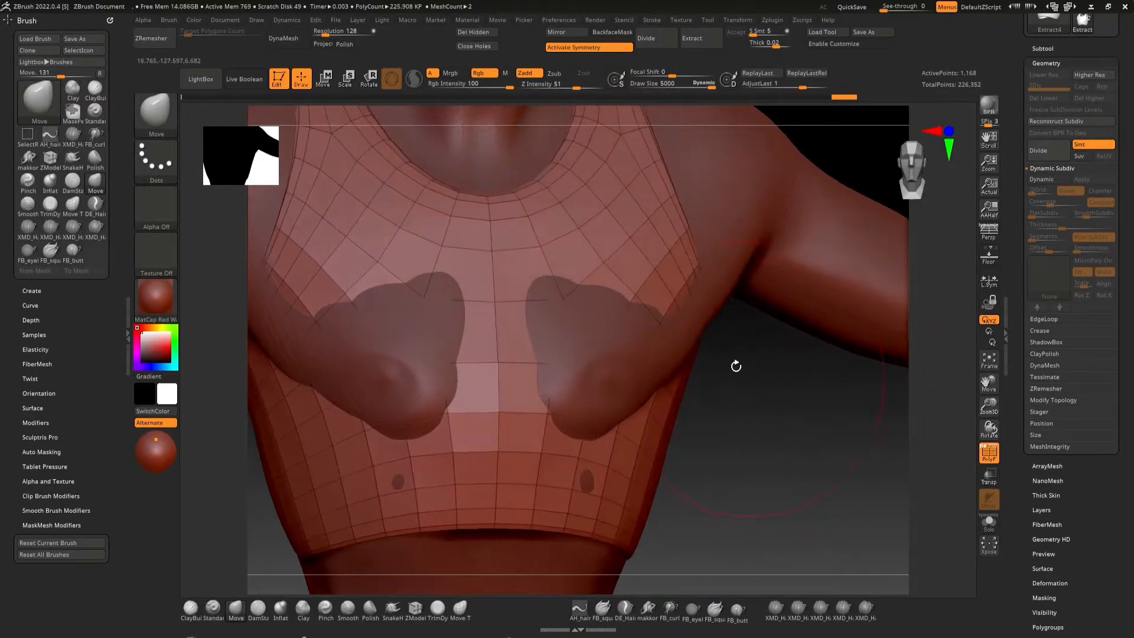
drag(699, 335, 716, 340)
mouse_move(752, 385)
mouse_down()
mouse_move(764, 349)
mouse_move(736, 409)
mouse_move(746, 393)
mouse_up()
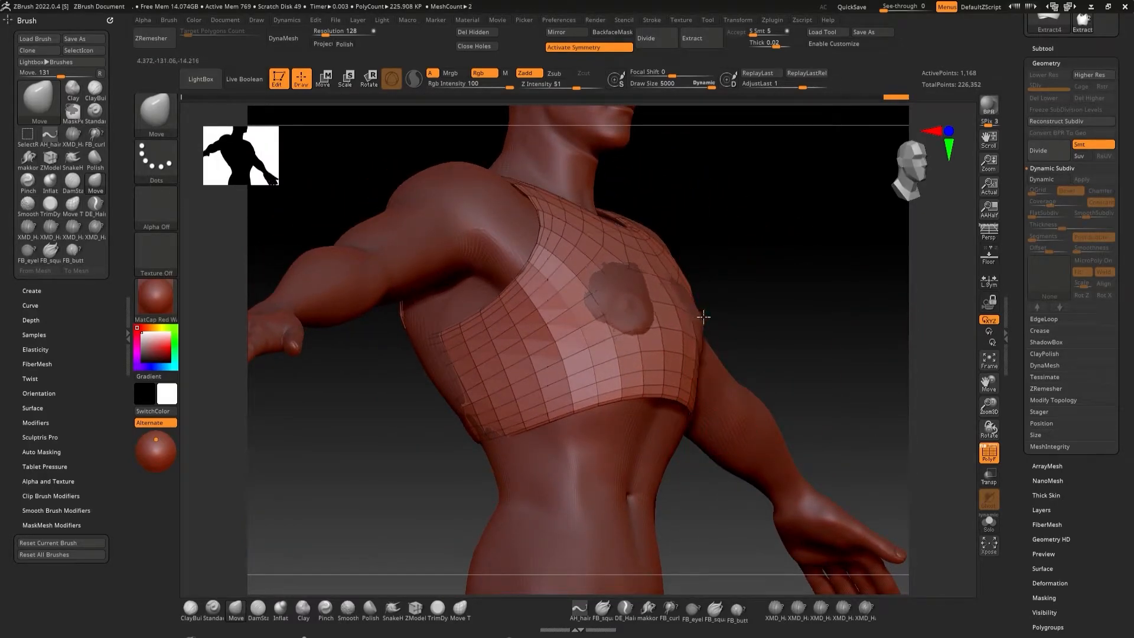
drag(715, 319, 611, 294)
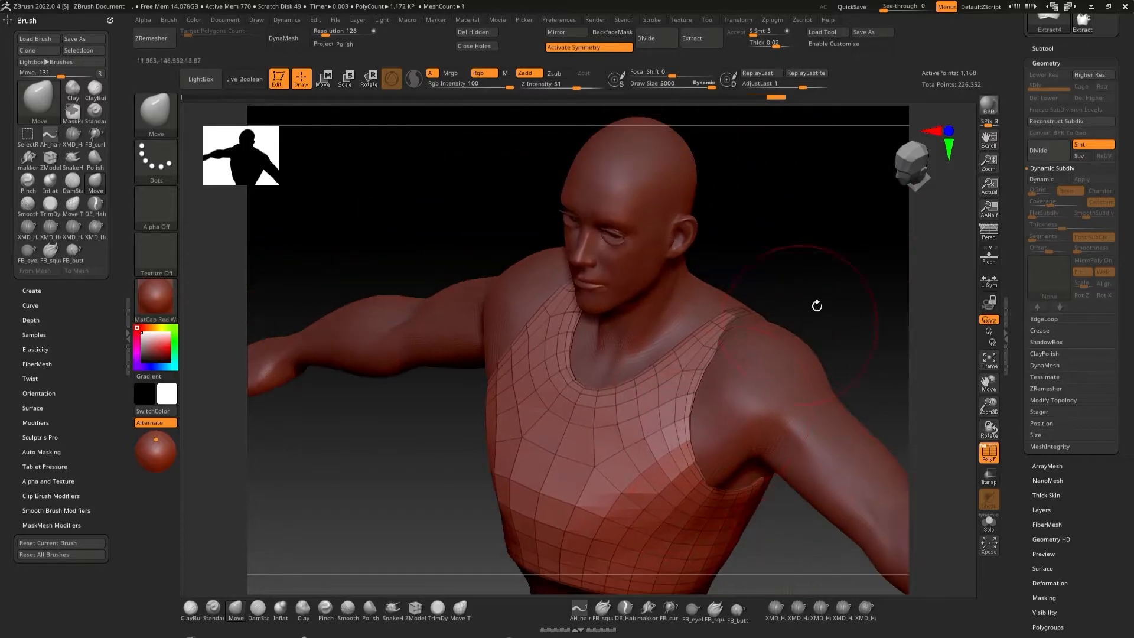
drag(815, 304, 732, 425)
mouse_move(815, 366)
shift+mouse_down()
mouse_move(869, 278)
mouse_move(826, 313)
shift+mouse_up()
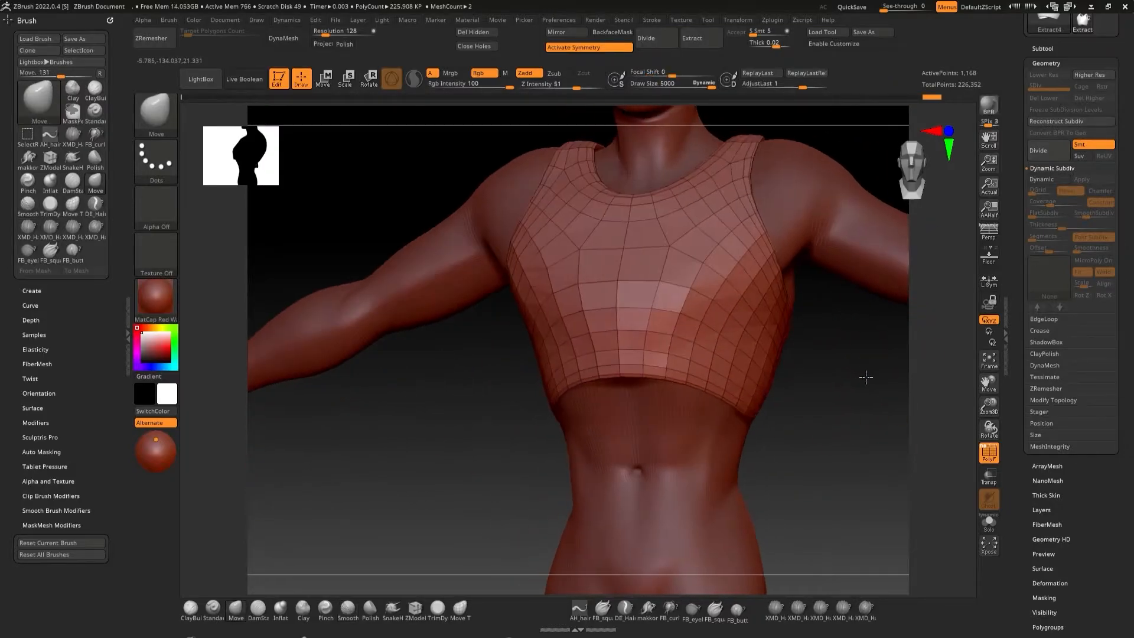
mouse_move(839, 390)
mouse_down()
mouse_move(788, 388)
mouse_move(792, 336)
mouse_up()
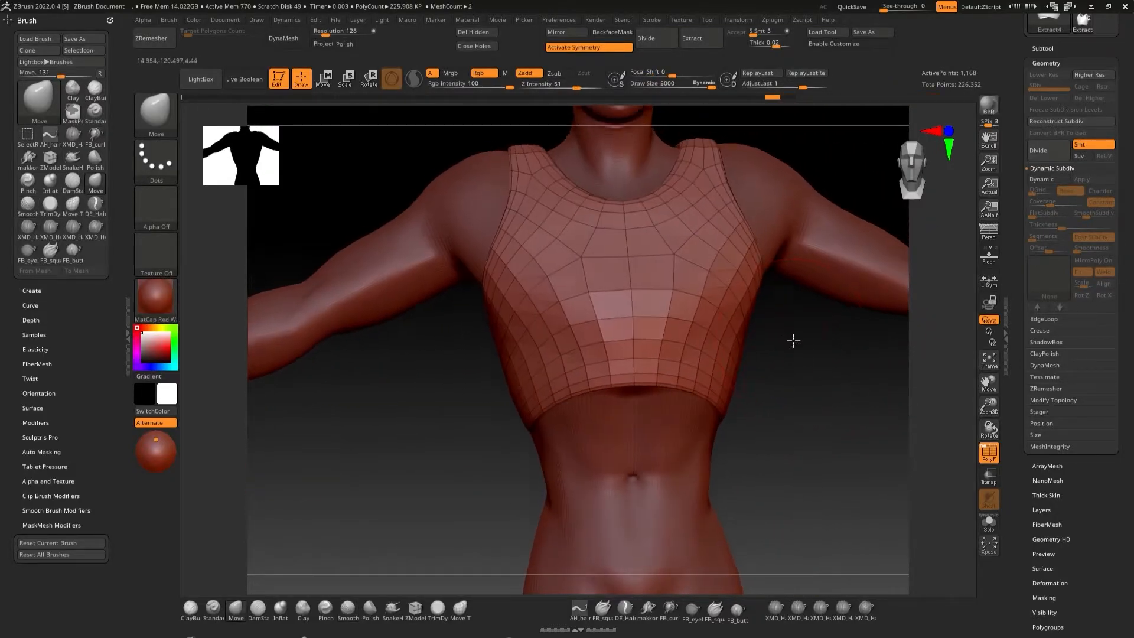
- Switch to the ZModeler brush and set its polygon action to Move for a single poly
click(415, 609)
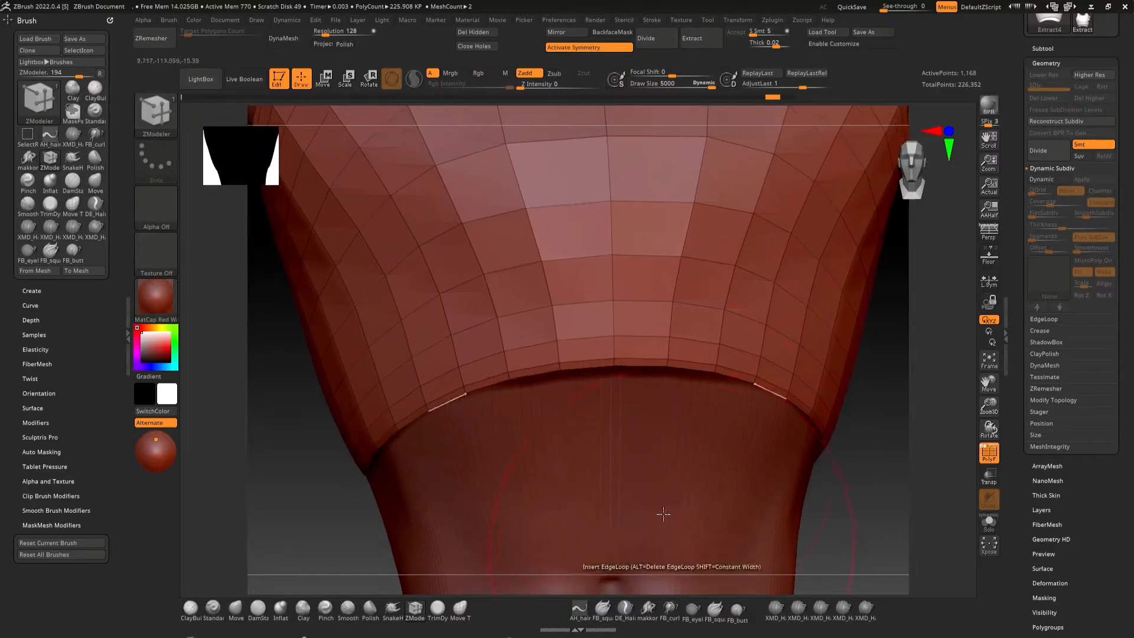
key(space)
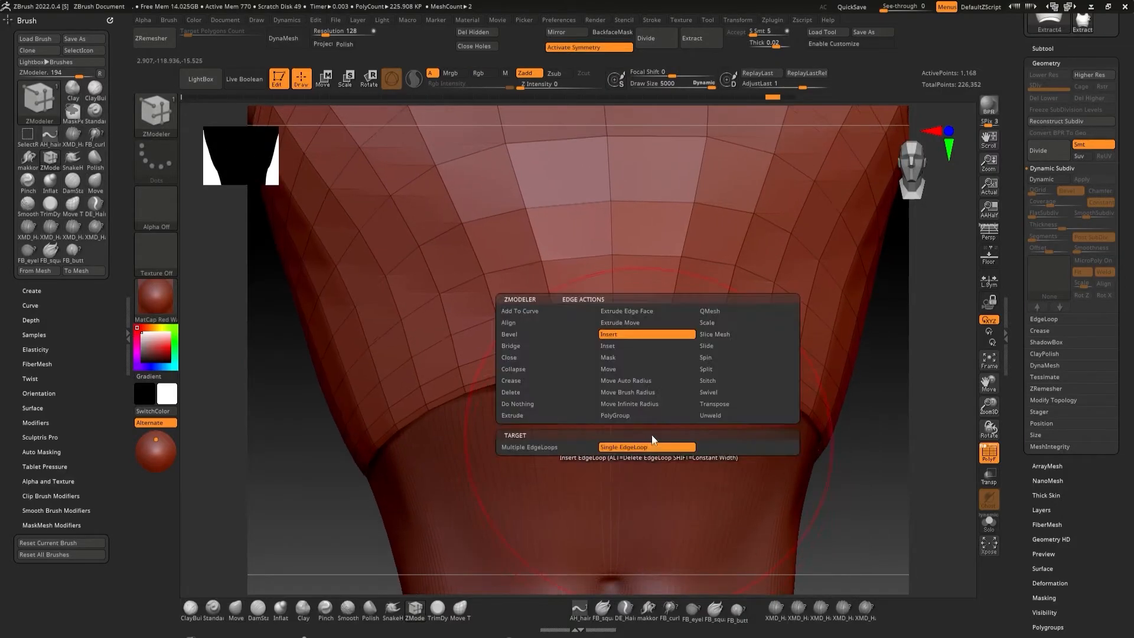
click(647, 424)
key(space)
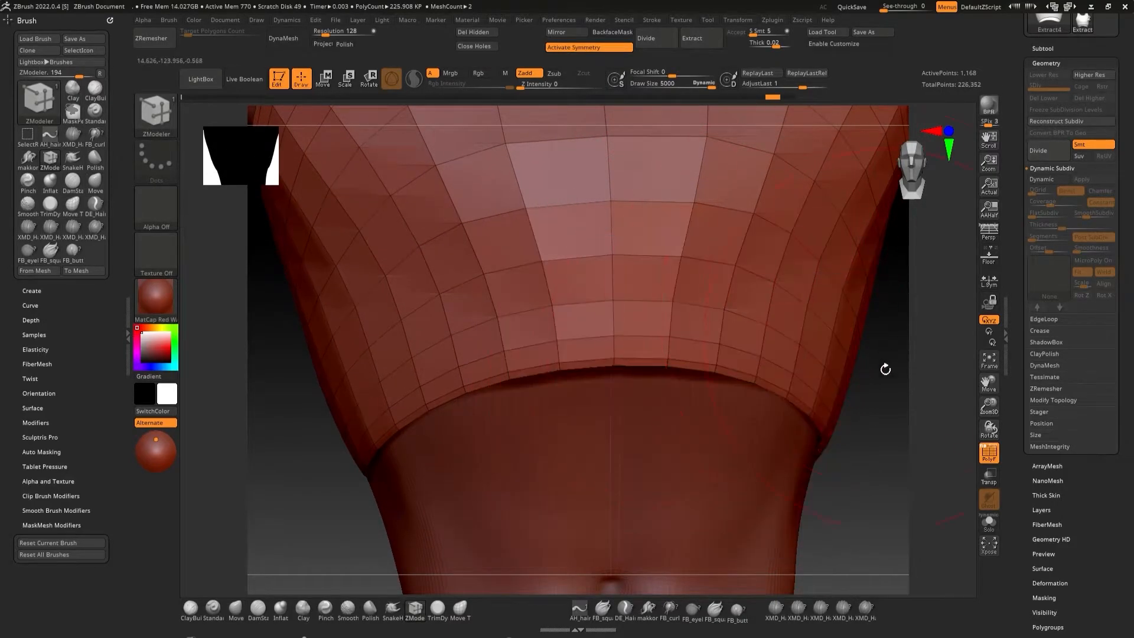
key(space)
drag(861, 402, 829, 402)
key(space)
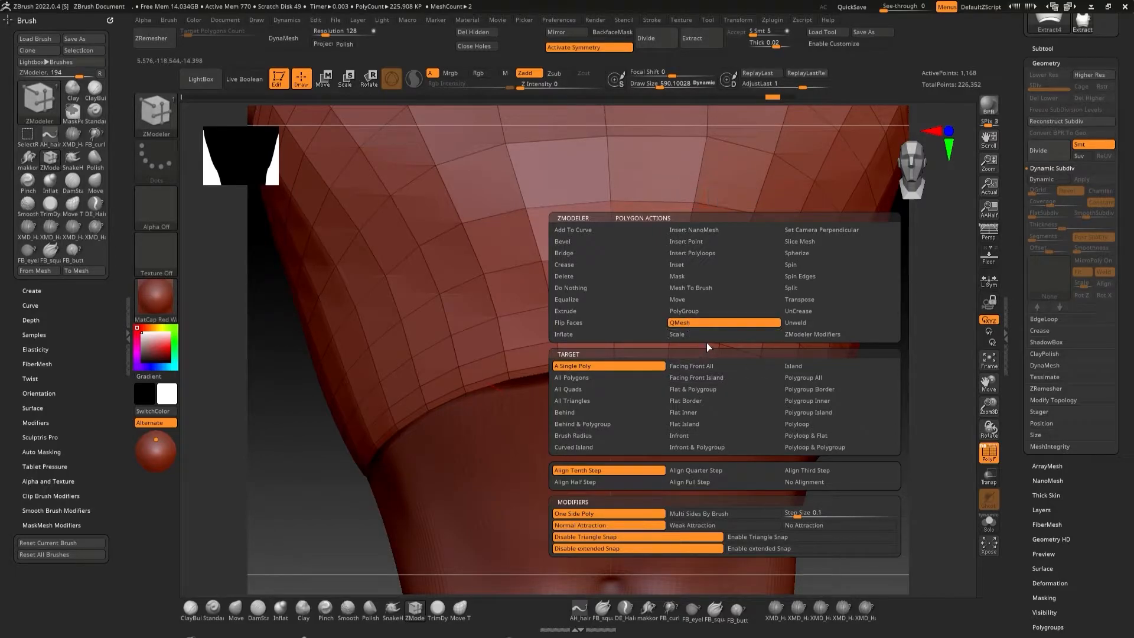
click(690, 299)
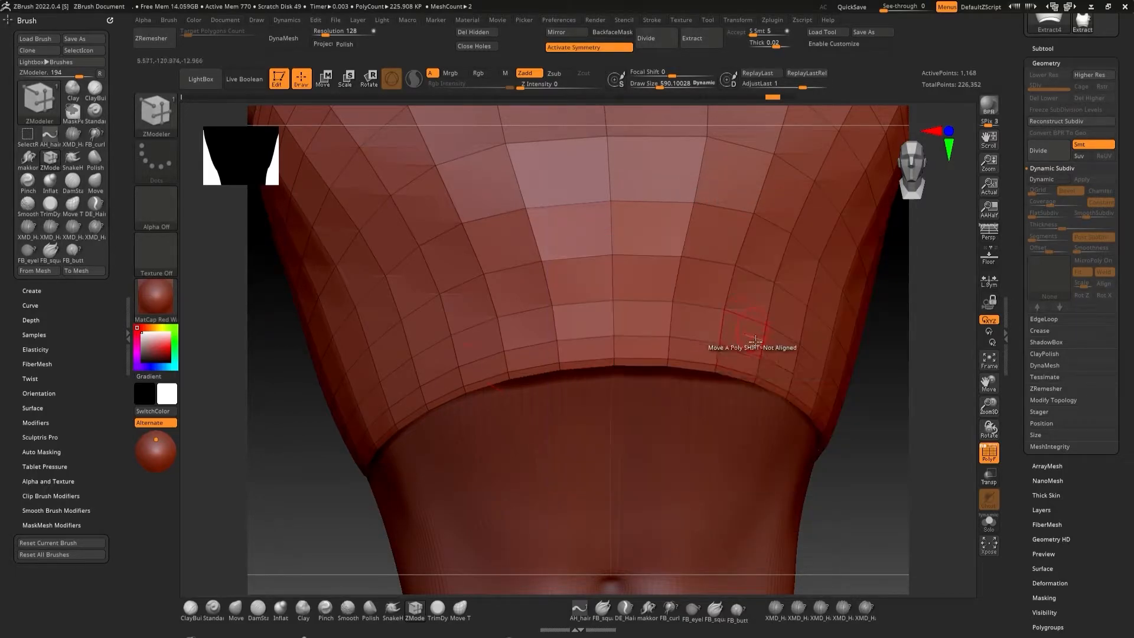
click(740, 378)
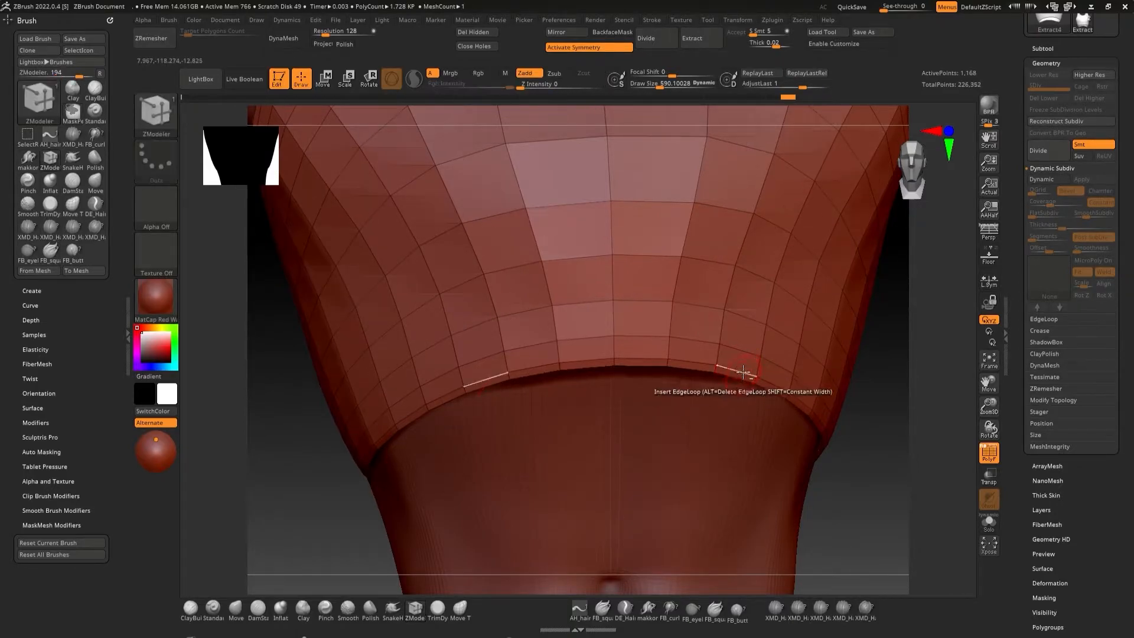
key(ctrl+z)
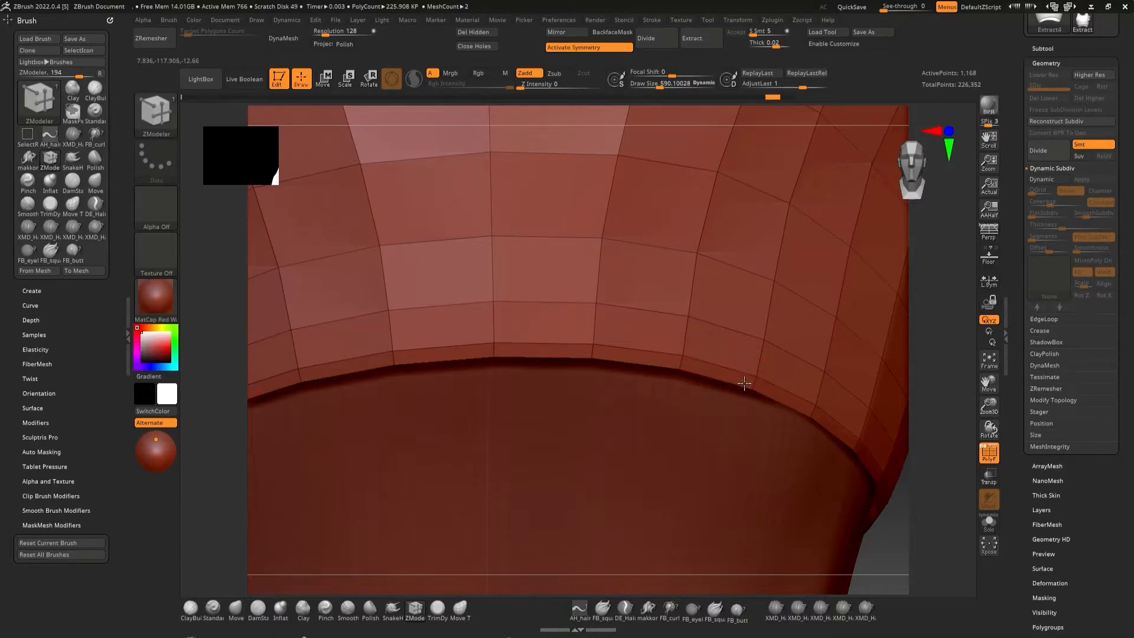
- Set the ZModeler point action to Move by brush radius at the torso piece's lower front edge
right_drag(747, 379, 770, 362)
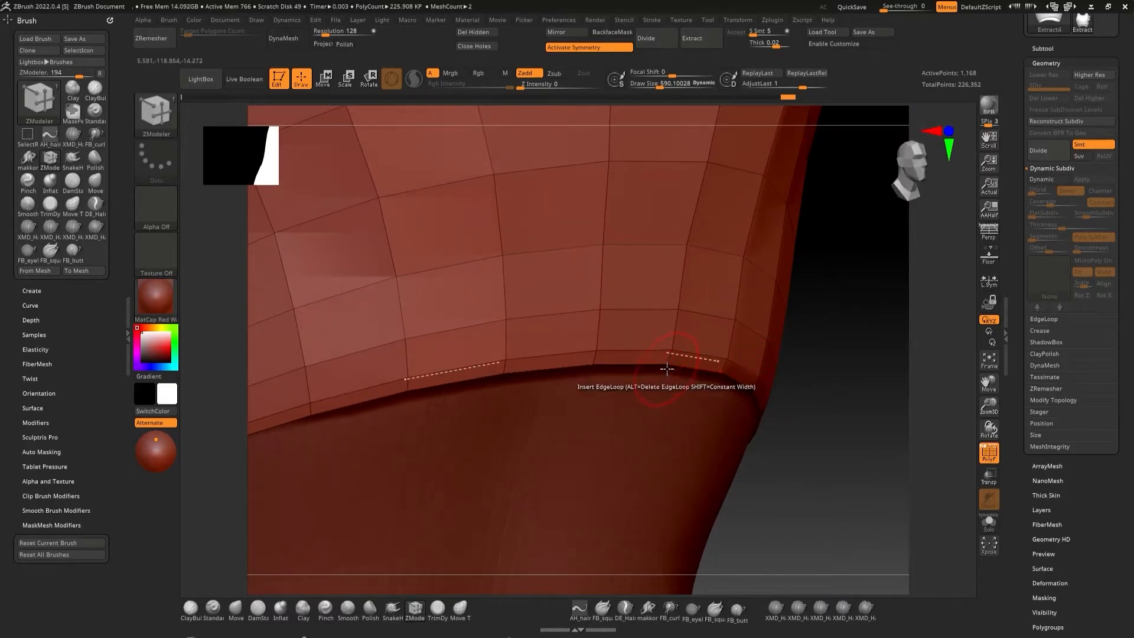
key(space)
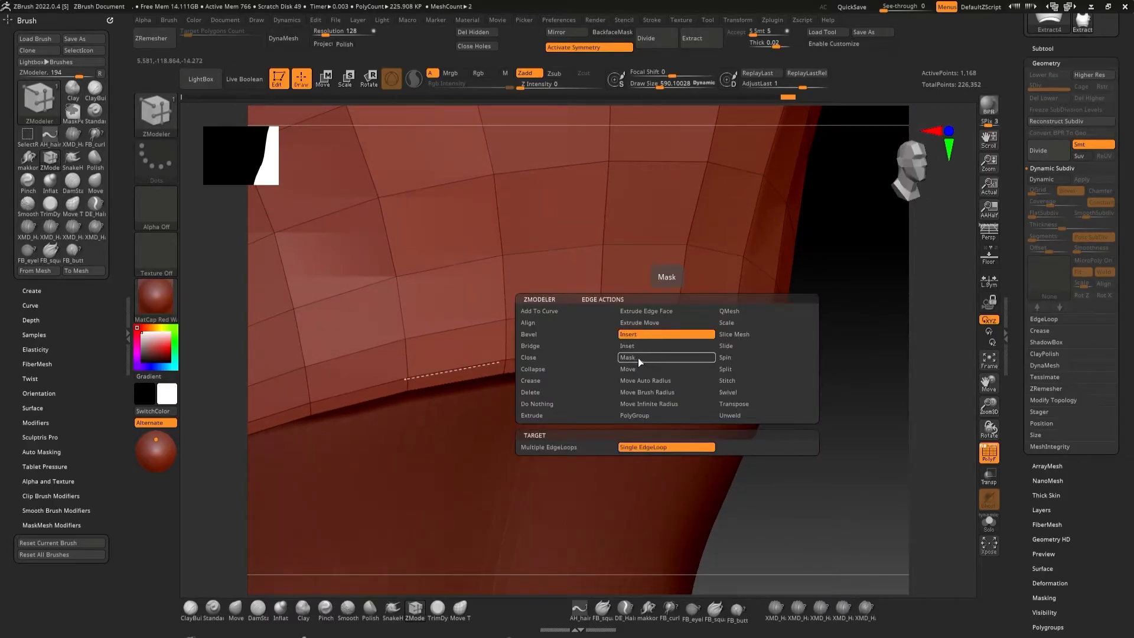
click(646, 392)
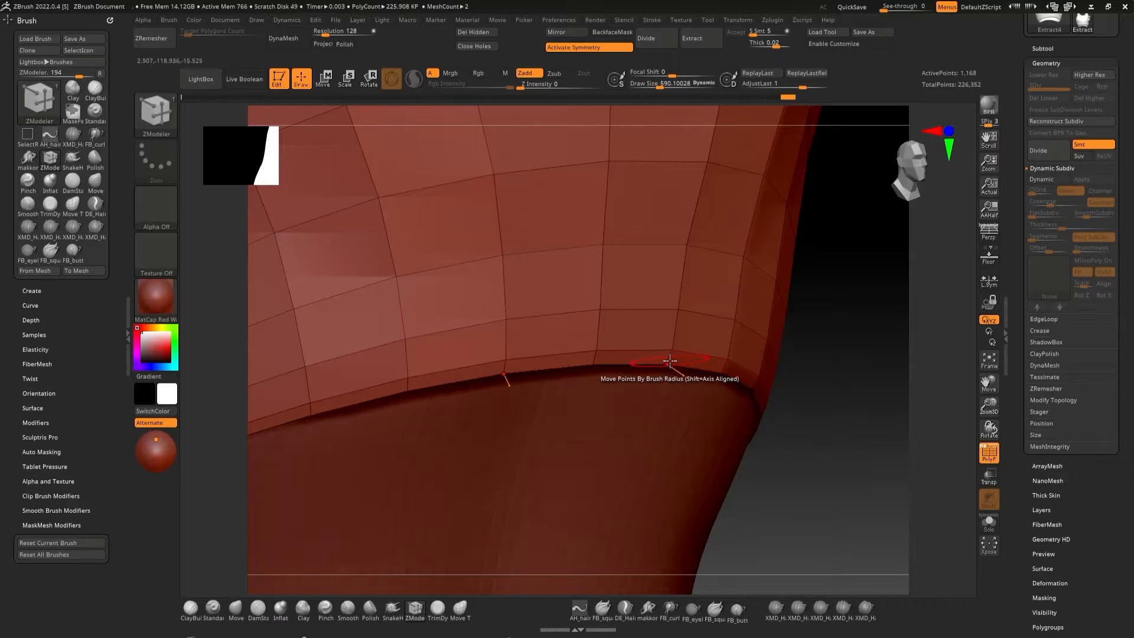
key(space)
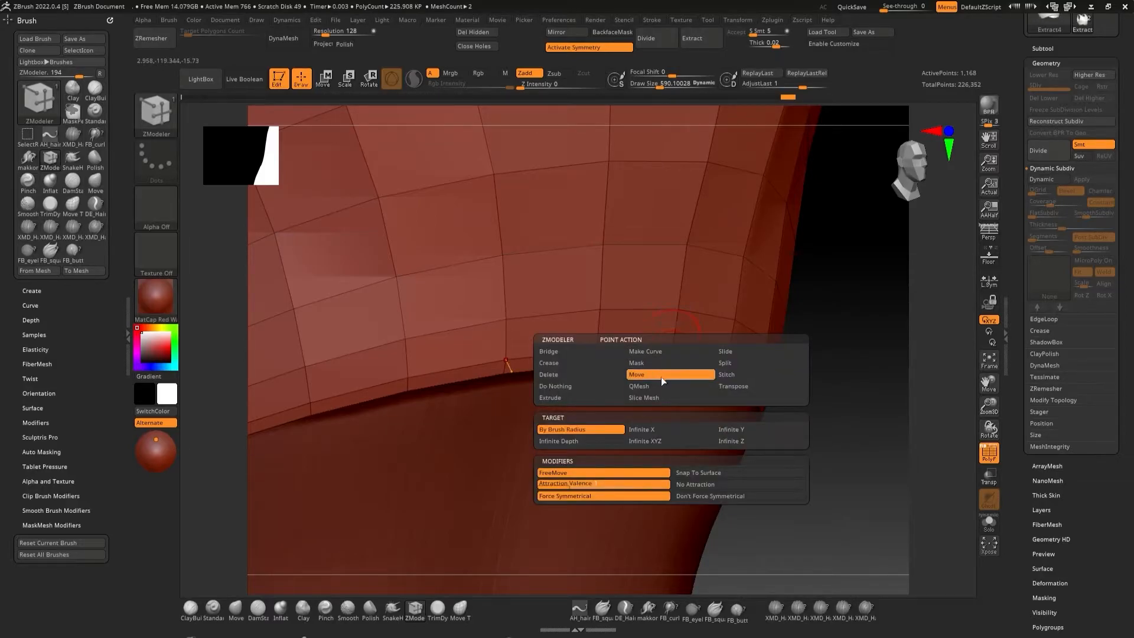
click(660, 376)
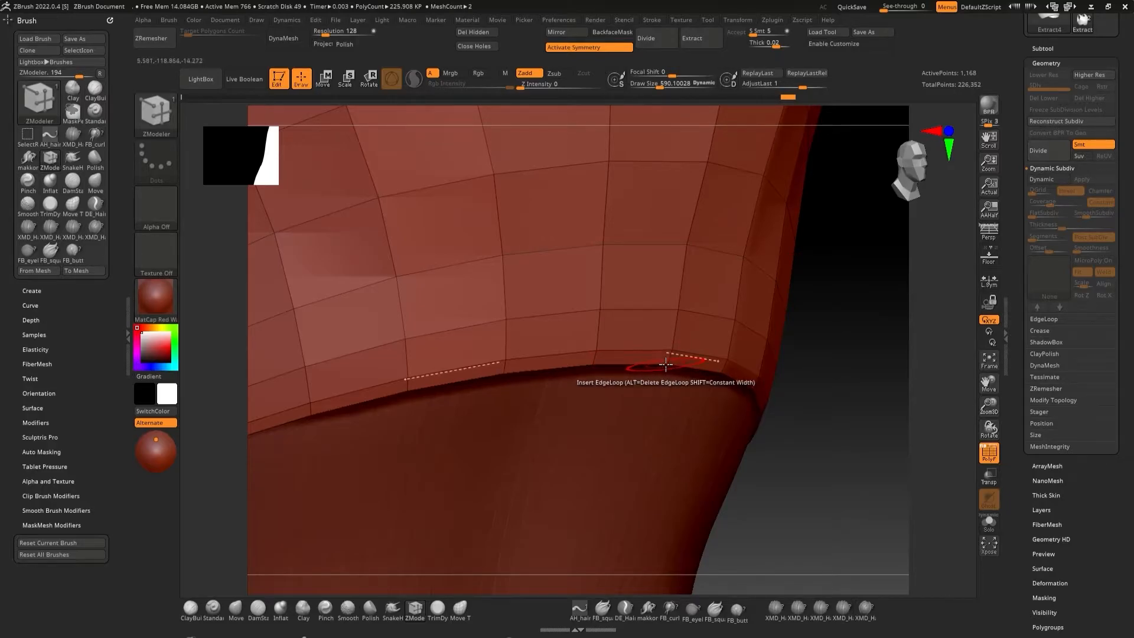
- Move the middle points of the torso piece's lower front edge downward to form a V-shaped tip above the navel
drag(666, 364, 664, 450)
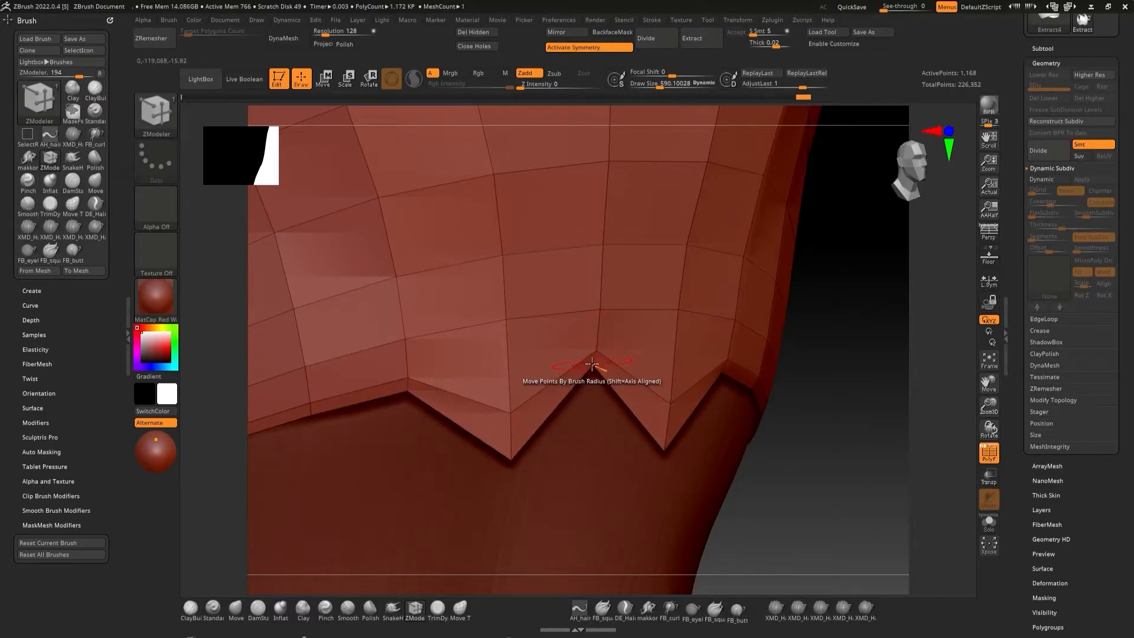
drag(592, 371, 595, 542)
ctrl+right_drag(597, 481, 636, 281)
mouse_move(648, 389)
right_down()
mouse_move(657, 382)
mouse_move(649, 391)
right_up()
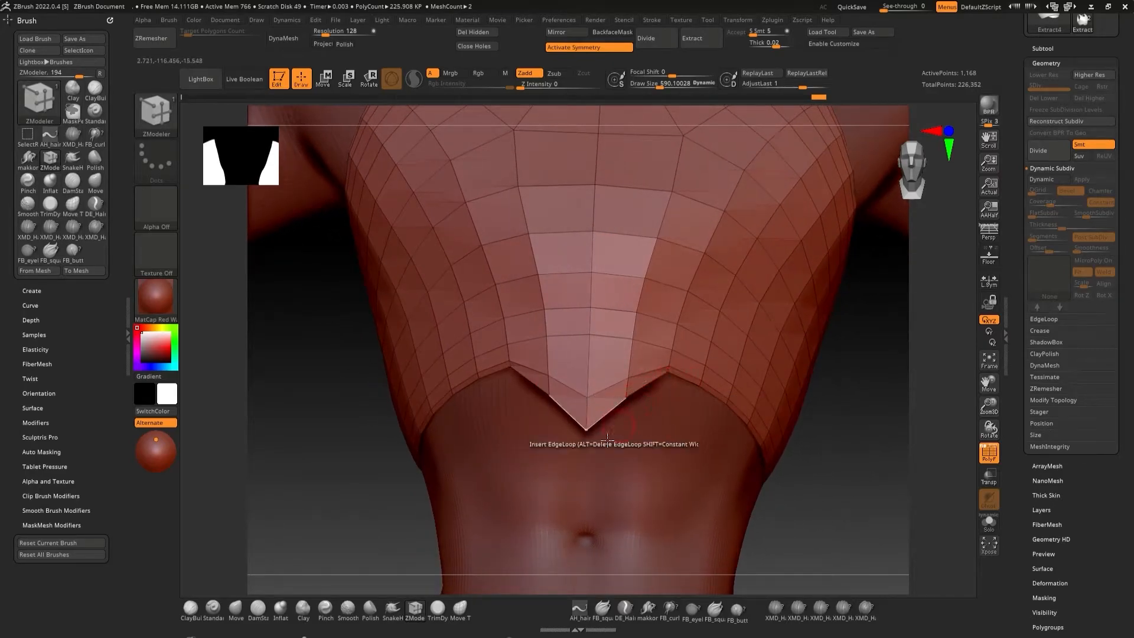
- Using the Move Topological brush at a draw size of about 1828, pull the V-shaped tip downward and smooth the lower edge beside it
click(460, 608)
key(space)
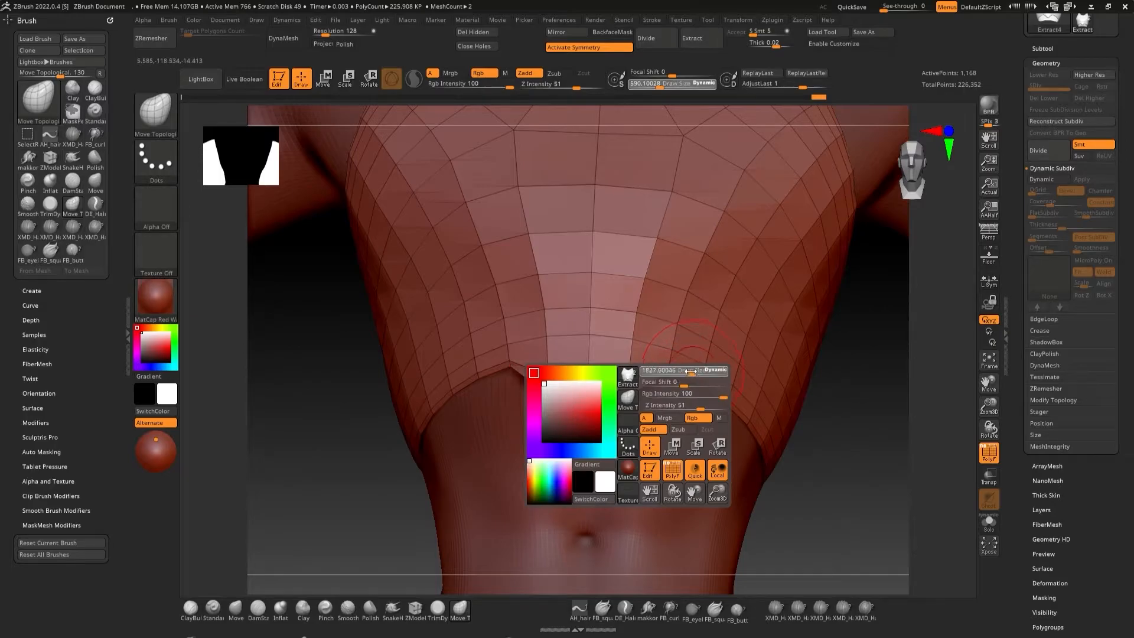
drag(674, 359, 673, 320)
drag(589, 426, 586, 460)
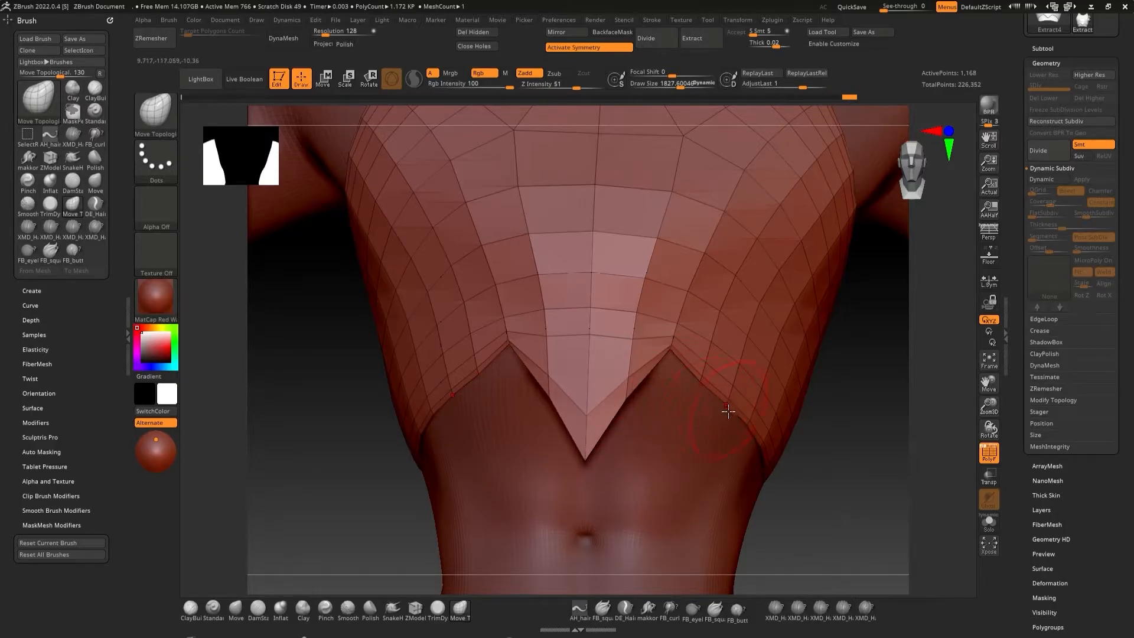
drag(732, 399, 743, 391)
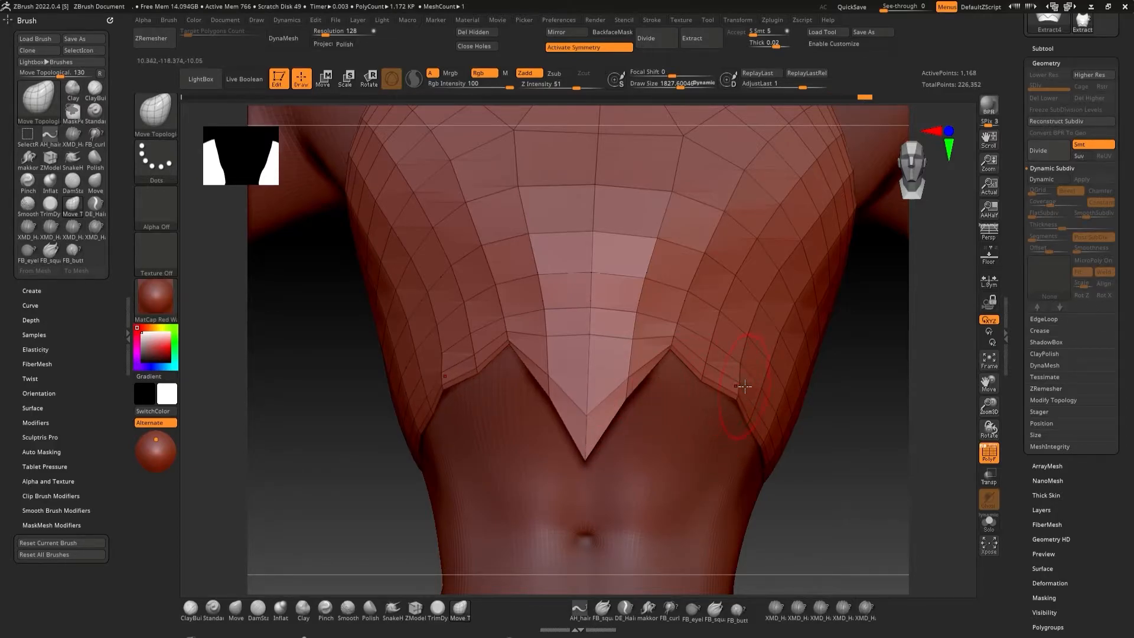
shift+drag(794, 424, 727, 391)
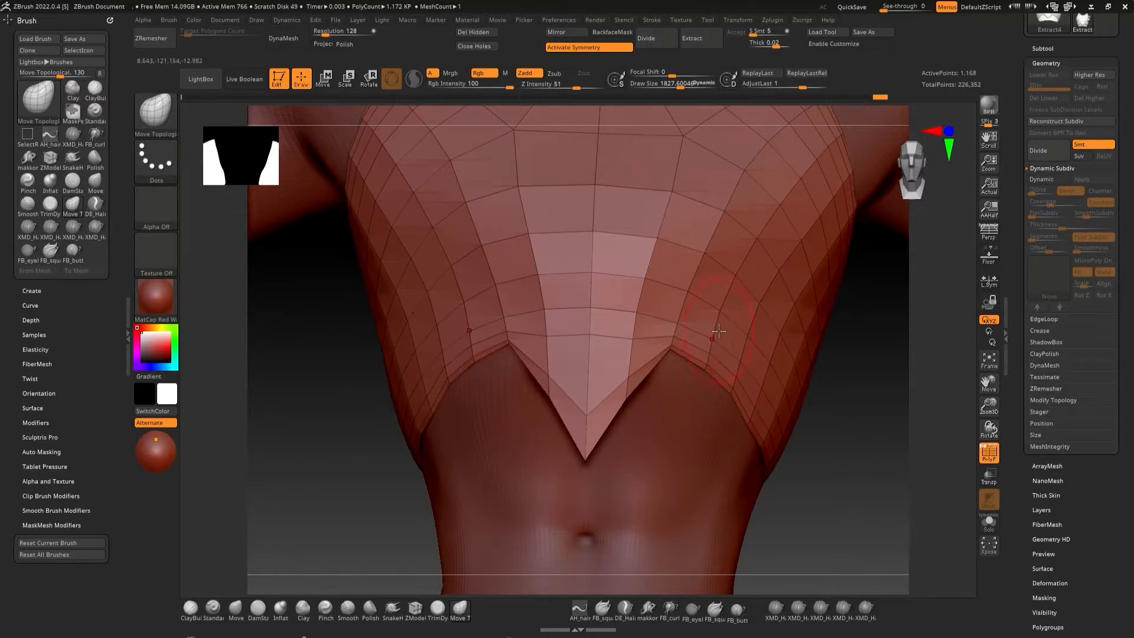
- Set the draw size to 5000 and pull the lower front edge further down at the tip and at the notches beside it
key(space)
drag(723, 311, 762, 313)
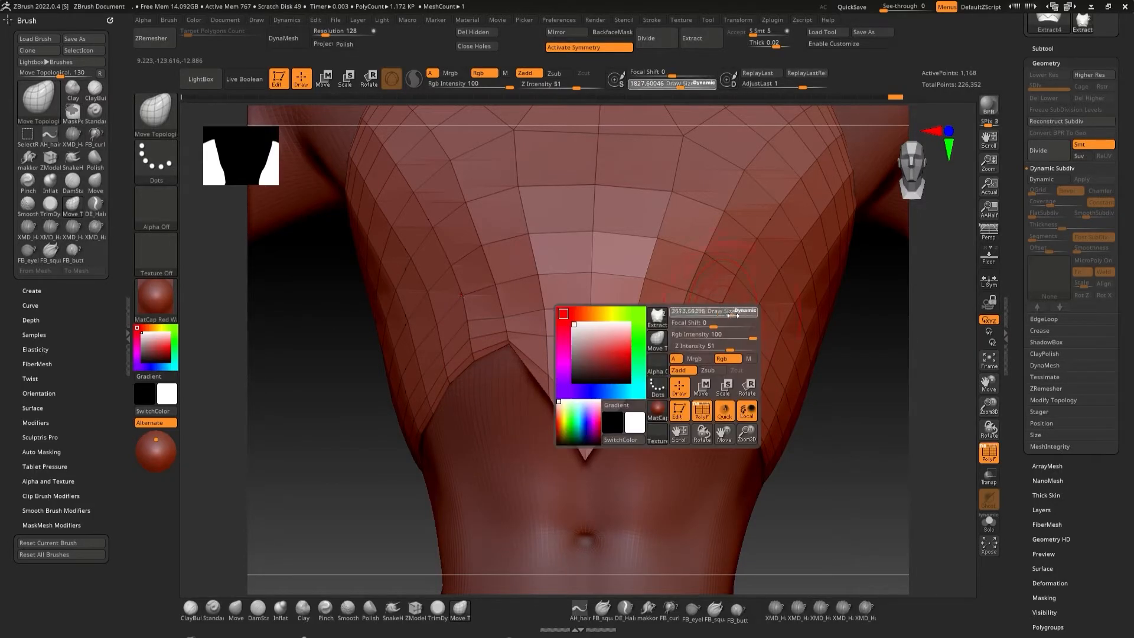
drag(710, 350, 715, 334)
drag(590, 350, 587, 408)
drag(585, 462, 585, 471)
mouse_move(659, 455)
alt+right_down()
mouse_move(664, 470)
mouse_move(676, 410)
alt+right_up()
right_drag(754, 415, 727, 414)
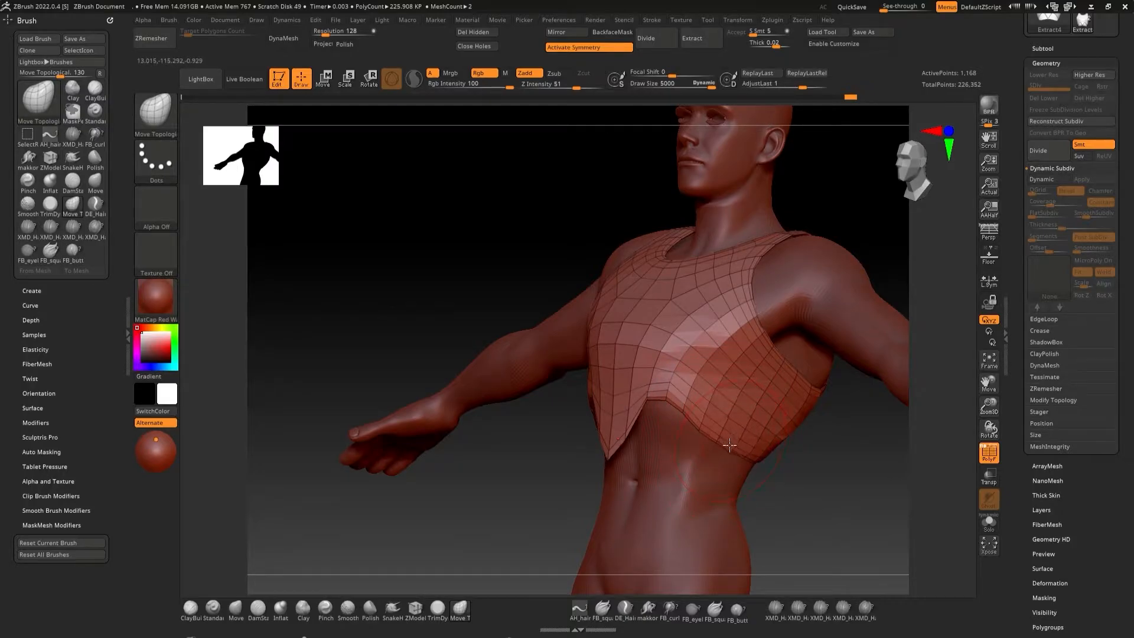
drag(671, 400, 681, 425)
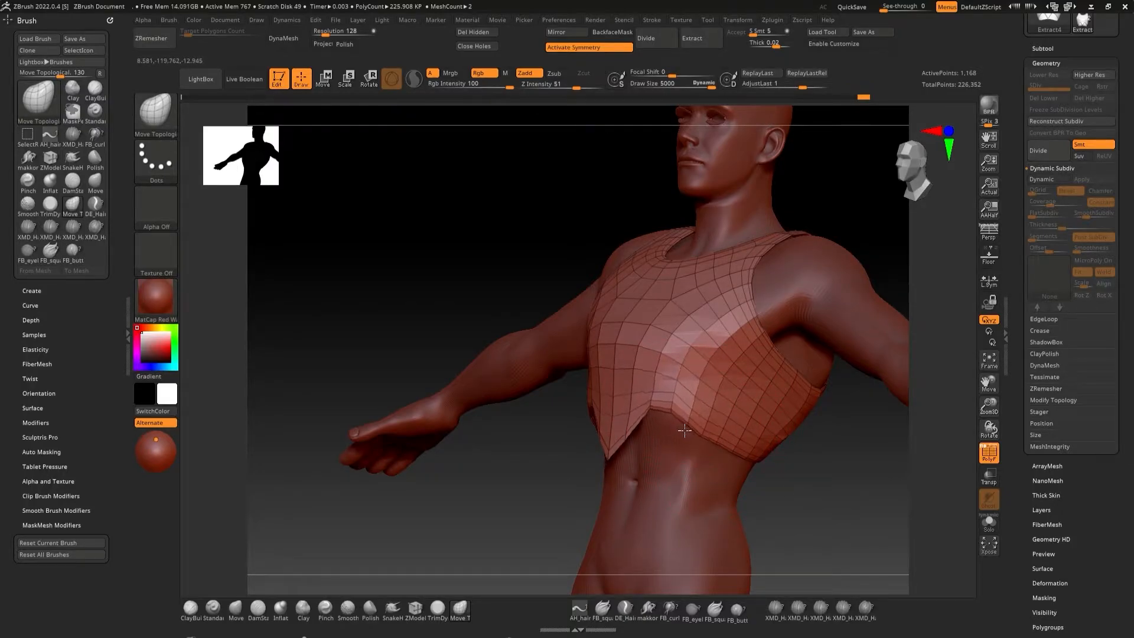
right_drag(710, 450, 744, 463)
right_drag(726, 425, 726, 440)
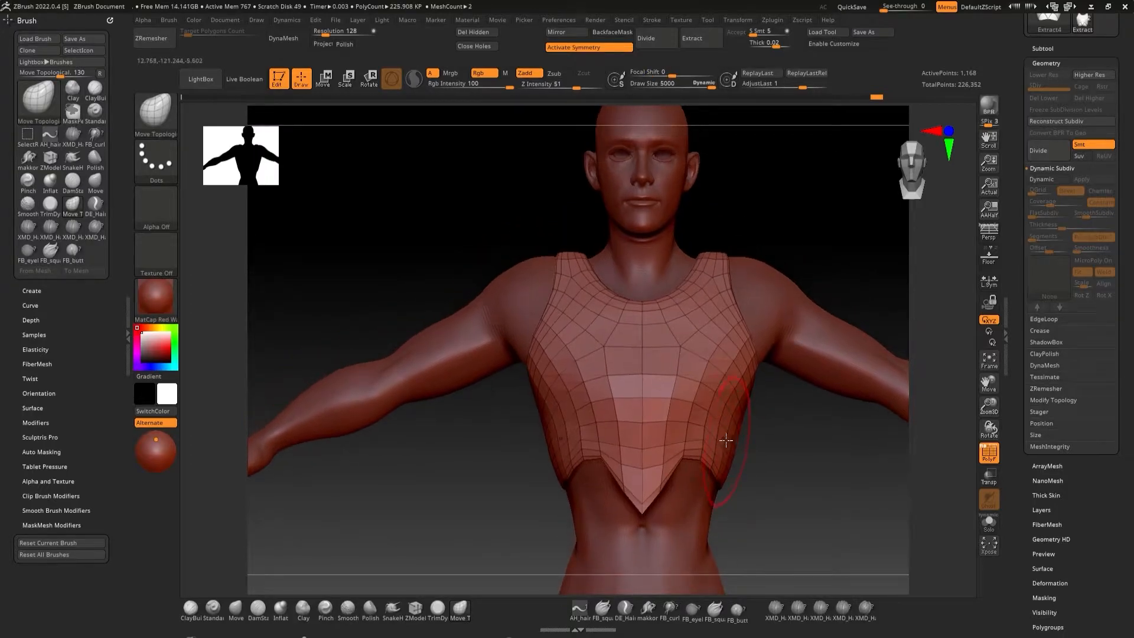
- Adjust the fit of the torso piece's sides with short Move Topological strokes
mouse_move(779, 233)
right_down()
mouse_move(650, 319)
mouse_move(718, 352)
mouse_move(772, 221)
right_up()
right_click(645, 309)
click(645, 308)
right_click(647, 310)
mouse_move(684, 310)
mouse_down()
mouse_move(717, 305)
mouse_move(677, 333)
mouse_up()
mouse_move(733, 307)
right_down()
mouse_move(769, 337)
mouse_move(747, 364)
mouse_move(704, 392)
mouse_move(619, 395)
right_up()
drag(742, 324, 742, 314)
drag(744, 319, 744, 315)
alt+right_drag(772, 272, 738, 354)
drag(744, 326, 748, 305)
right_drag(751, 308, 759, 335)
drag(740, 329, 744, 287)
mouse_move(744, 289)
right_down()
mouse_move(756, 349)
mouse_move(817, 268)
mouse_move(807, 329)
mouse_move(767, 303)
right_up()
- Refine the torso piece's remaining contours with small Move Topological strokes and smooth its uneven areas
drag(610, 243, 622, 238)
shift+drag(665, 317, 649, 324)
mouse_move(759, 331)
right_down()
mouse_move(702, 327)
mouse_move(709, 358)
right_up()
right_drag(708, 358, 759, 373)
mouse_move(679, 259)
shift+mouse_down()
mouse_move(635, 239)
mouse_move(622, 266)
mouse_move(614, 257)
shift+mouse_up()
drag(624, 236, 633, 230)
right_drag(732, 336, 774, 331)
drag(602, 243, 596, 259)
mouse_move(673, 360)
right_down()
mouse_move(709, 372)
mouse_move(631, 276)
right_up()
mouse_move(466, 201)
mouse_down()
mouse_move(461, 190)
mouse_move(461, 206)
mouse_up()
key(f)
mouse_move(749, 354)
shift+right_down()
mouse_move(709, 368)
mouse_move(731, 382)
shift+right_up()
key(f)
ctrl+right_drag(737, 338, 806, 371)
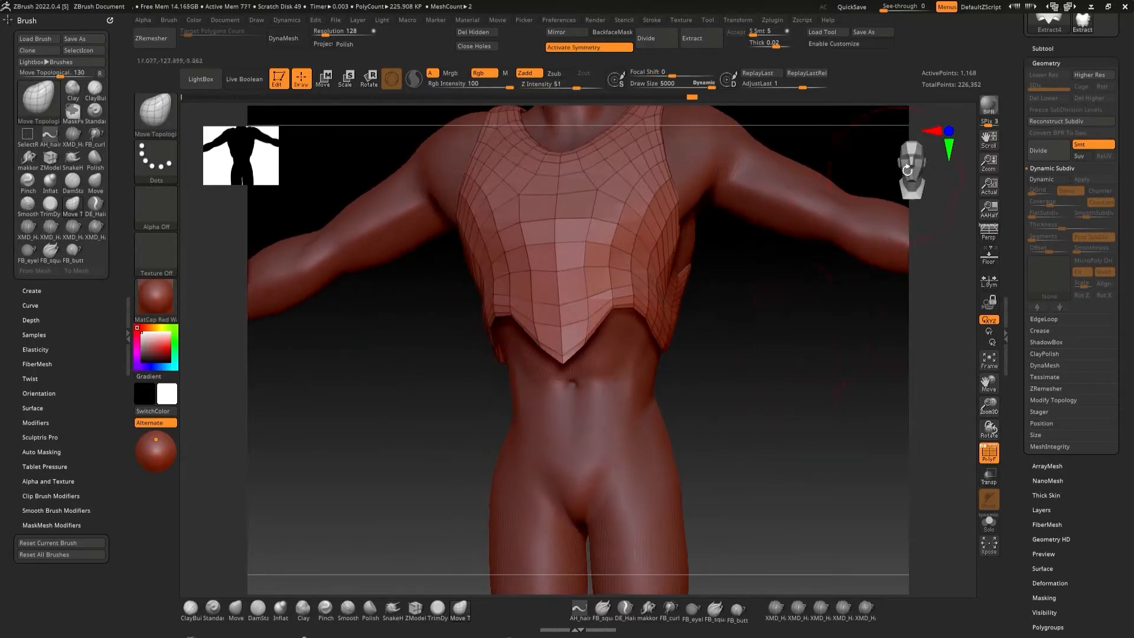
- Turn on Dynamic Subdiv for the torso piece and apply it as real geometry
click(1046, 178)
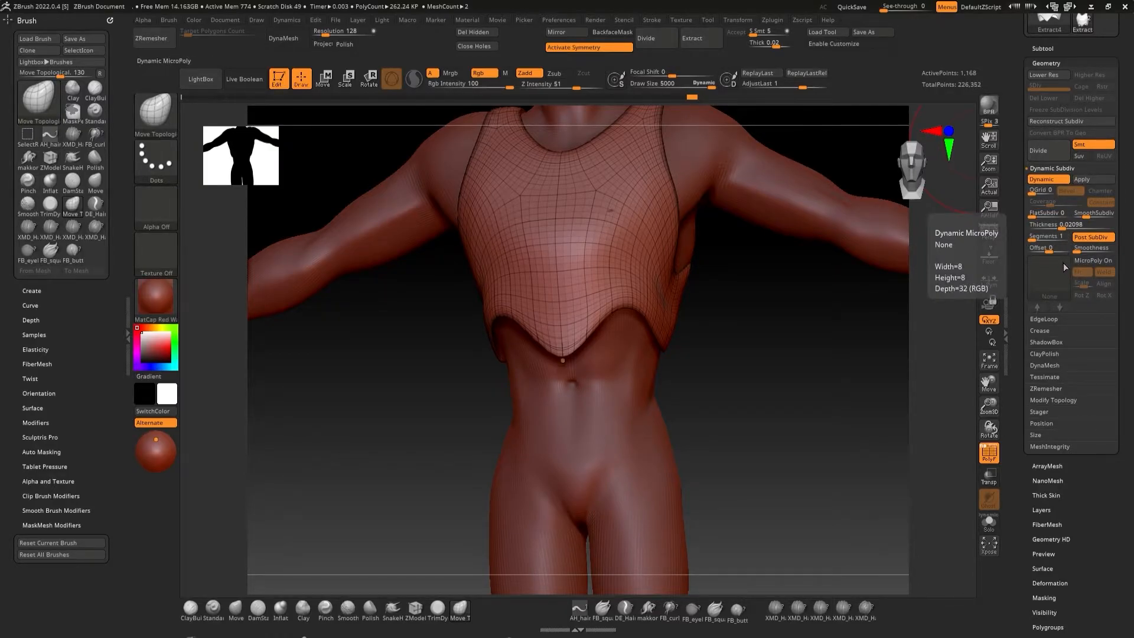
click(1095, 181)
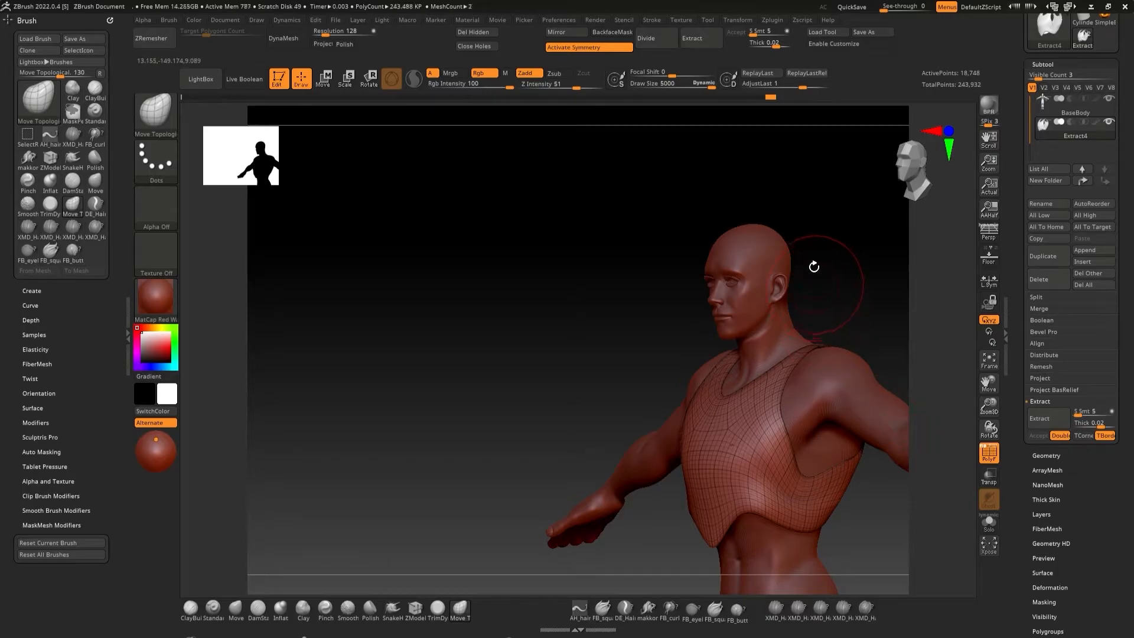
- Refine the subdivided torso piece's lower front edge, waist sides and armhole edge with the Move Topological brush
alt+right_drag(794, 275, 735, 168)
ctrl+right_drag(746, 270, 739, 422)
mouse_move(732, 494)
mouse_down()
mouse_move(732, 521)
mouse_move(687, 511)
mouse_up()
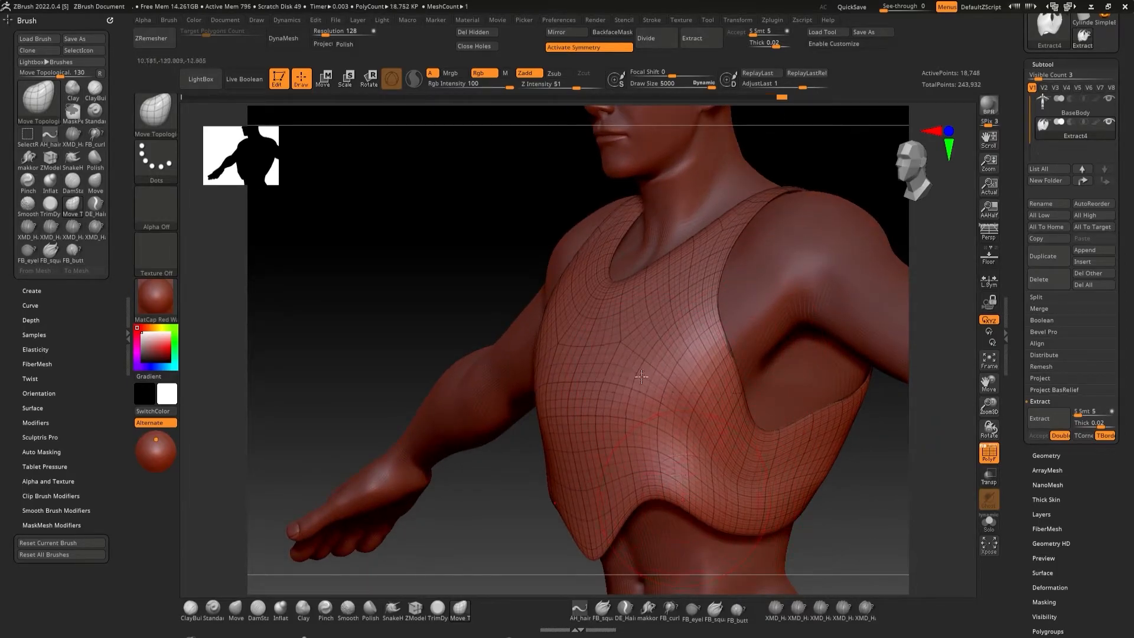
right_drag(690, 420, 782, 309)
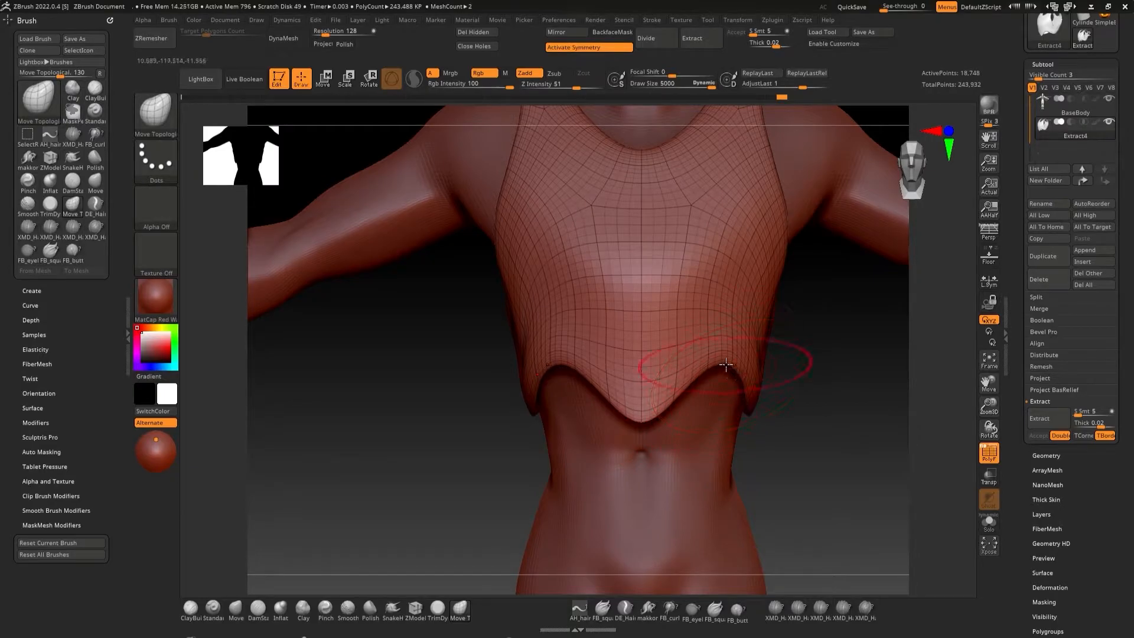
drag(747, 309, 748, 312)
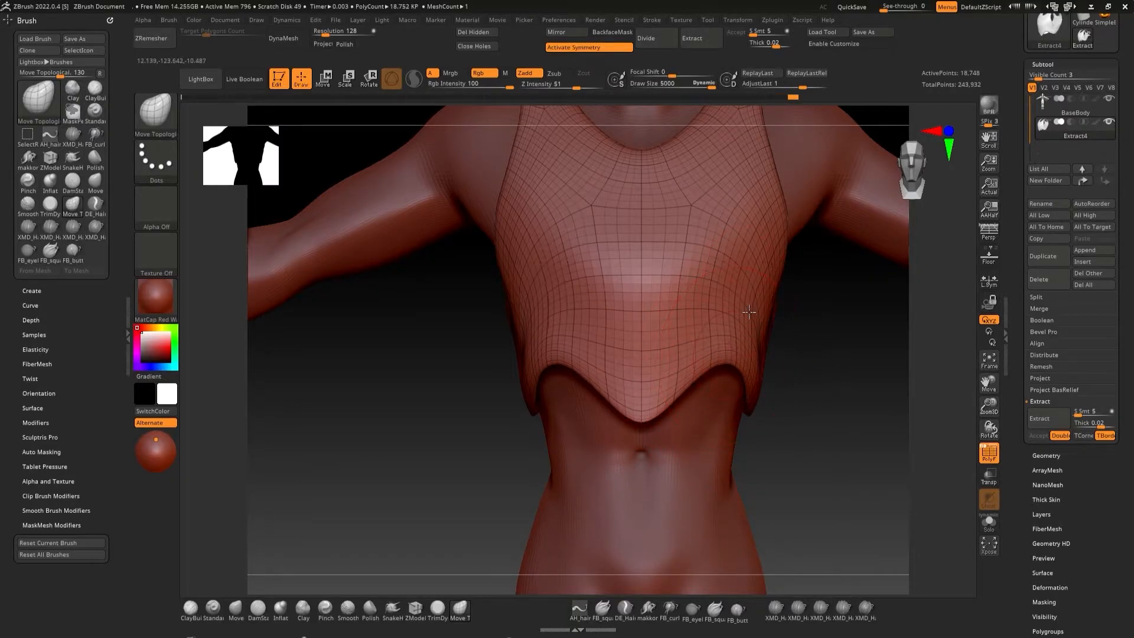
right_drag(823, 298, 808, 307)
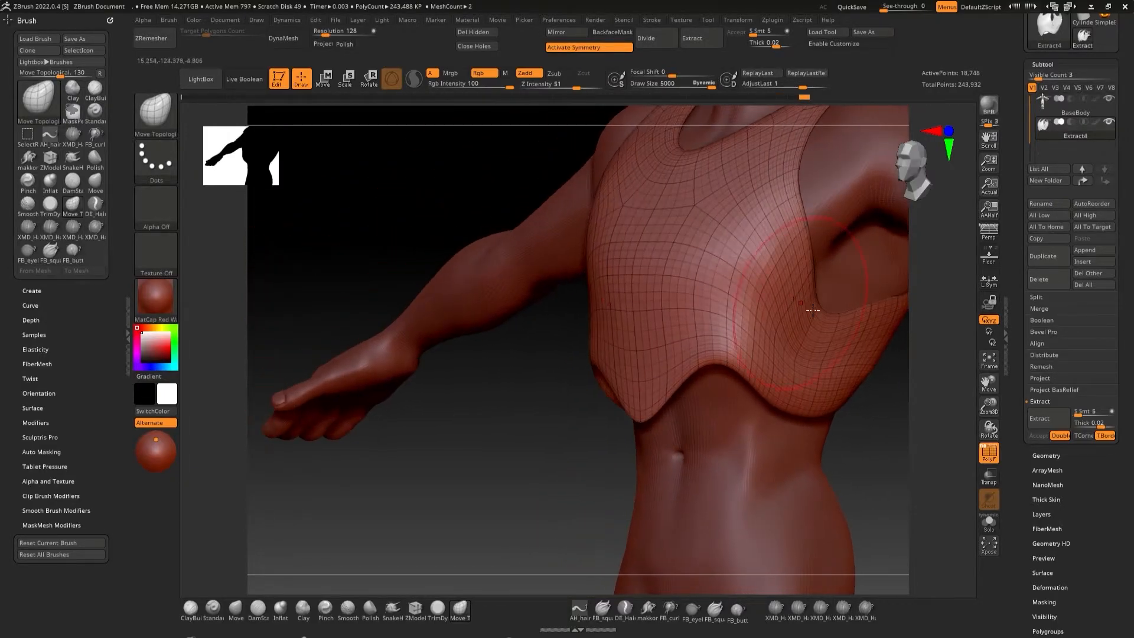
drag(813, 244, 803, 244)
right_drag(821, 255, 749, 312)
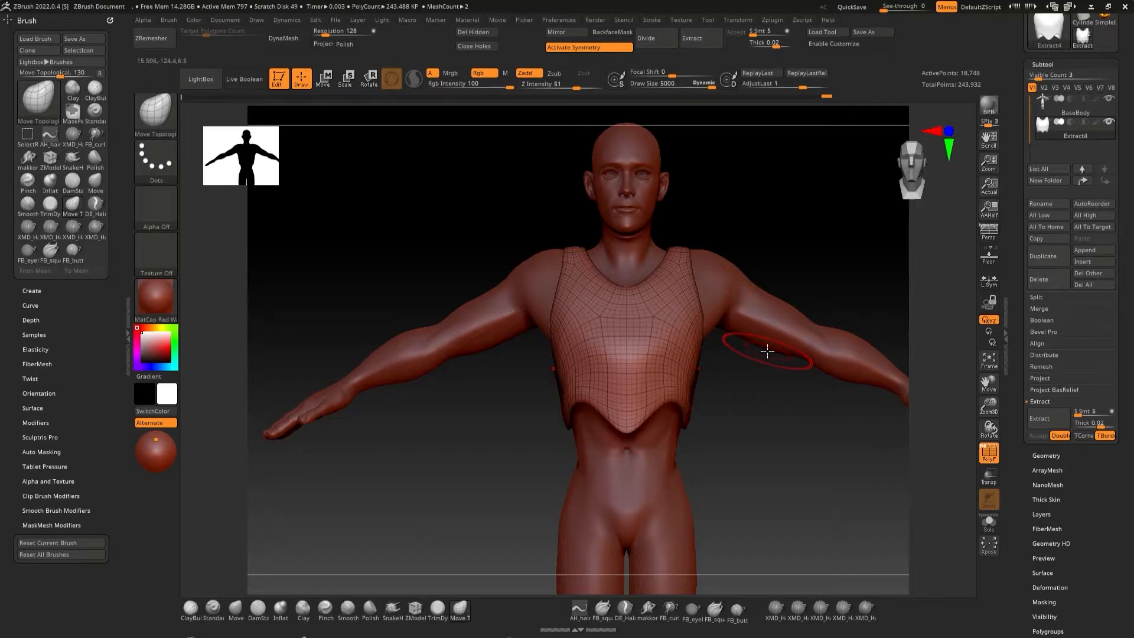
- Hide the torso piece's polygon wireframe and rebuild its mesh with DynaMesh
click(984, 462)
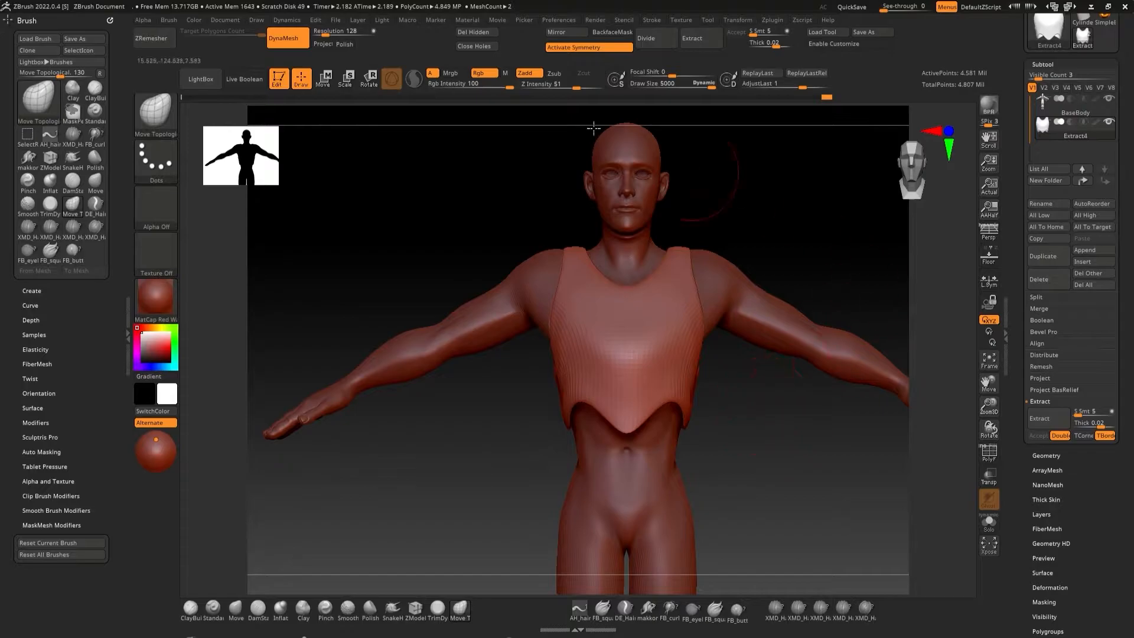
- Load the Folly_Clay brush from the Folly folder of the custom brush library
click(200, 79)
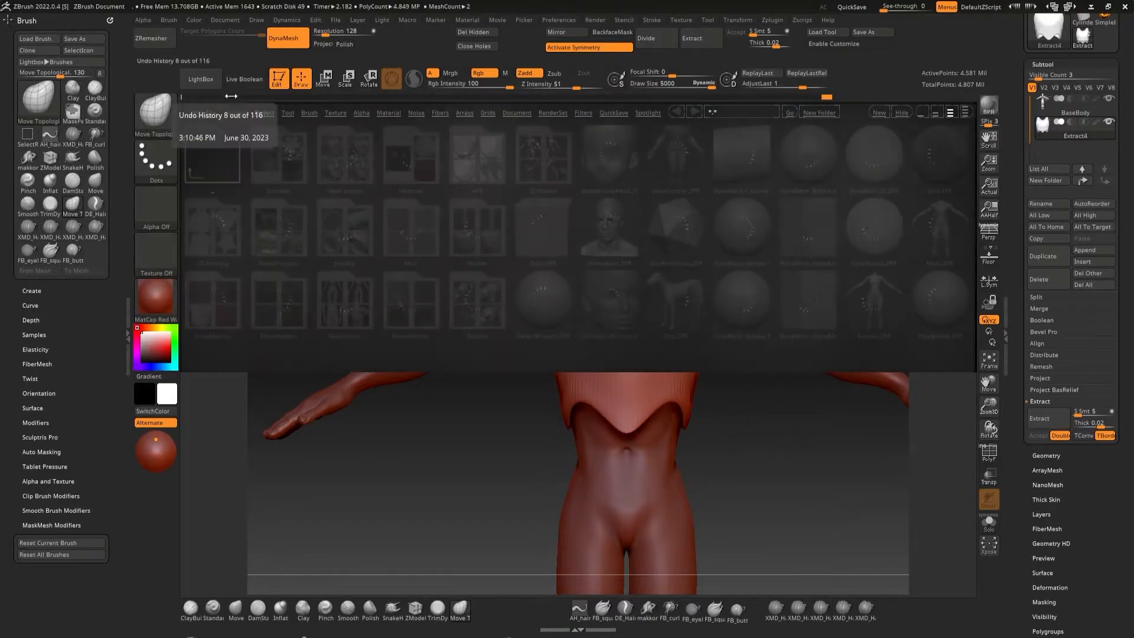
click(283, 113)
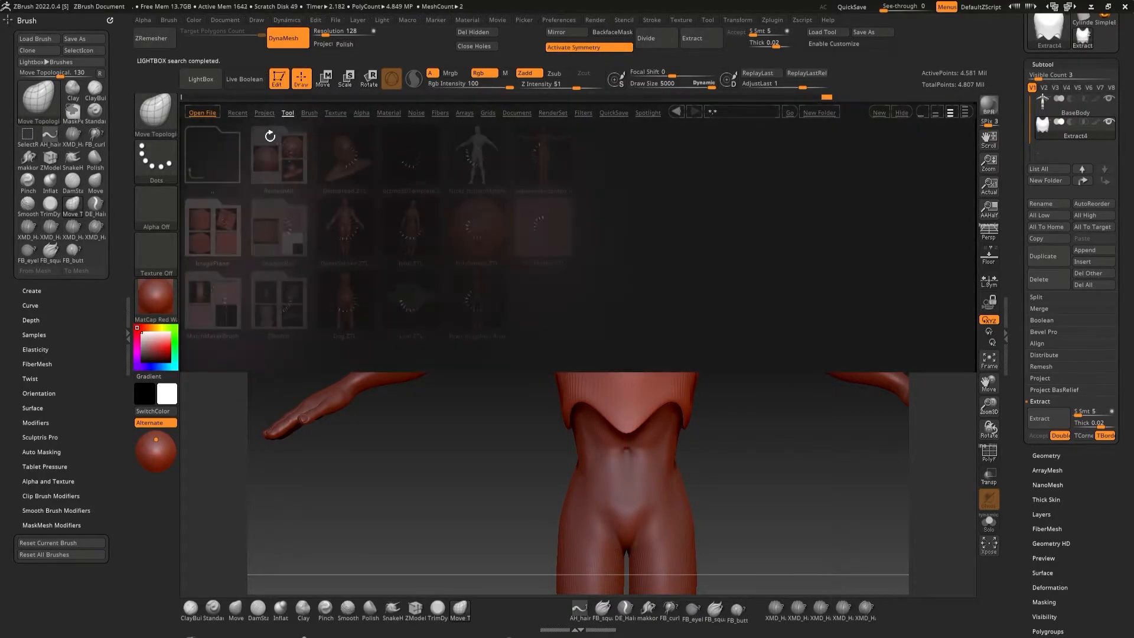
click(313, 116)
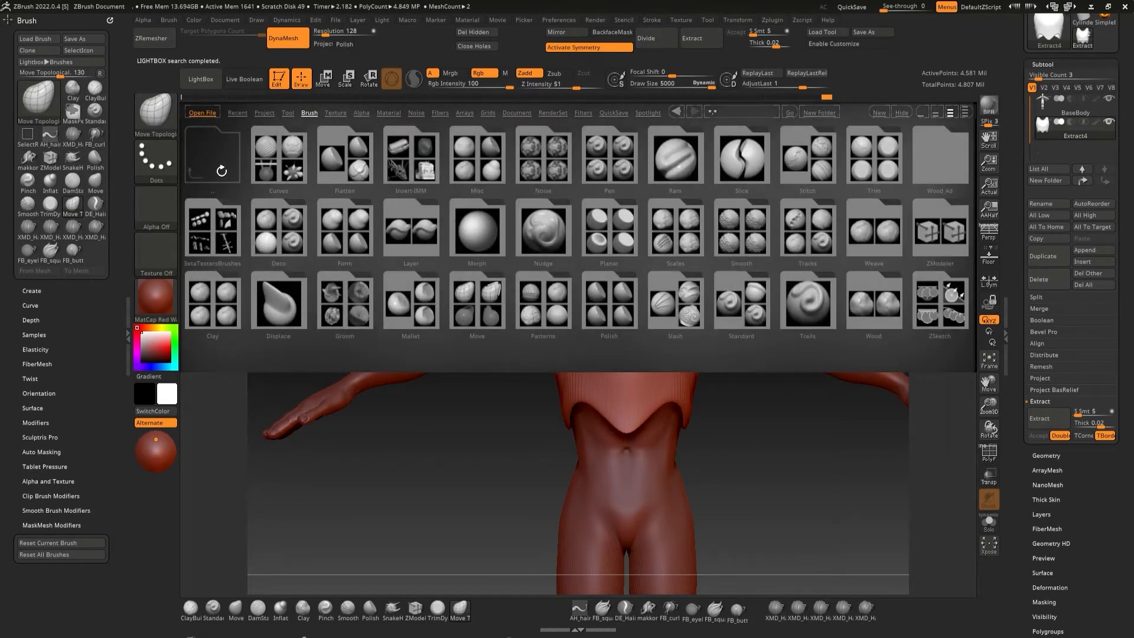
click(223, 177)
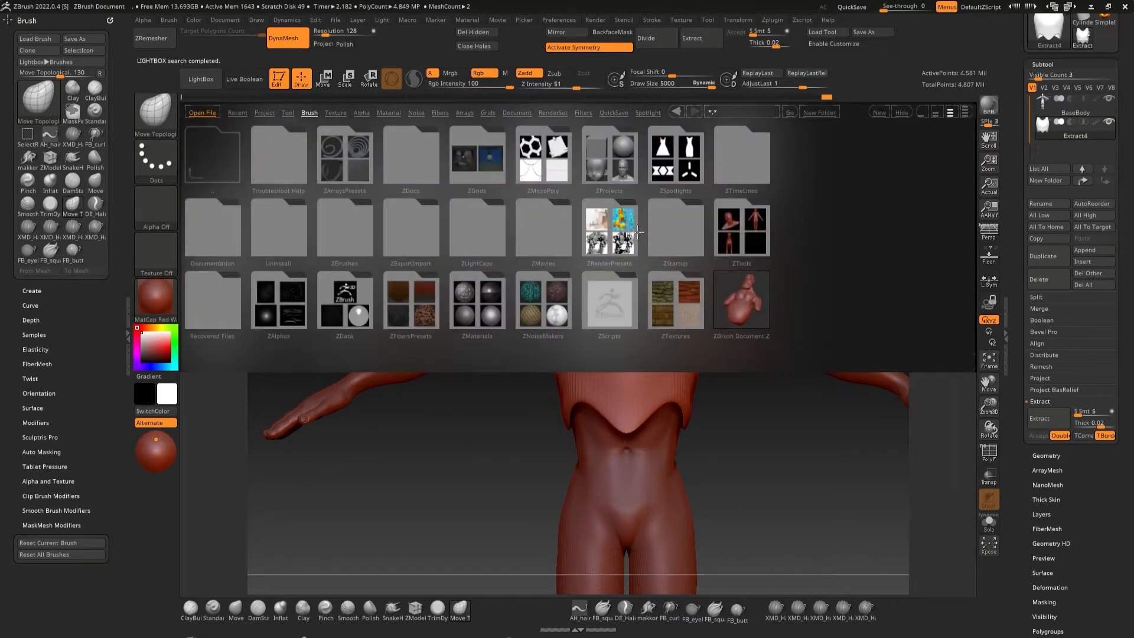
click(675, 230)
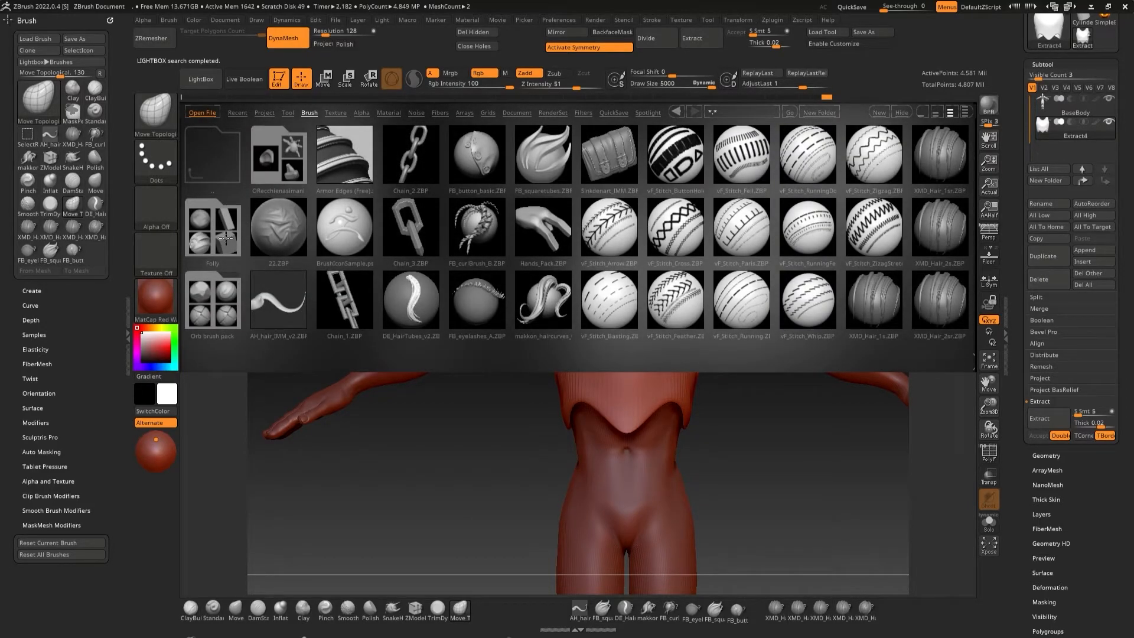
click(226, 237)
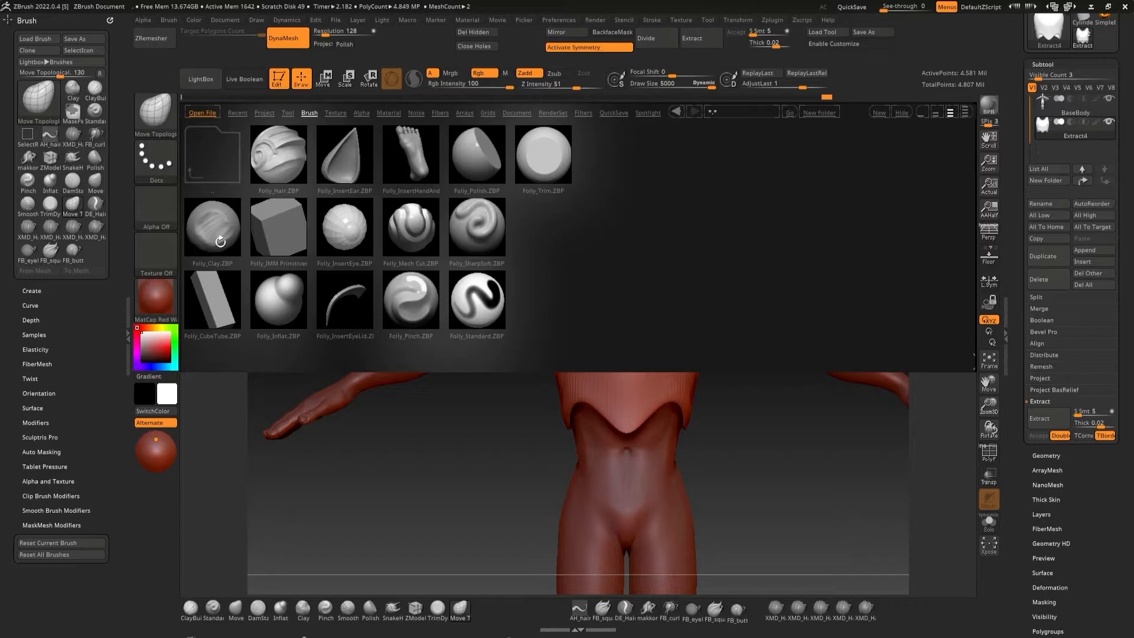
double_click(220, 241)
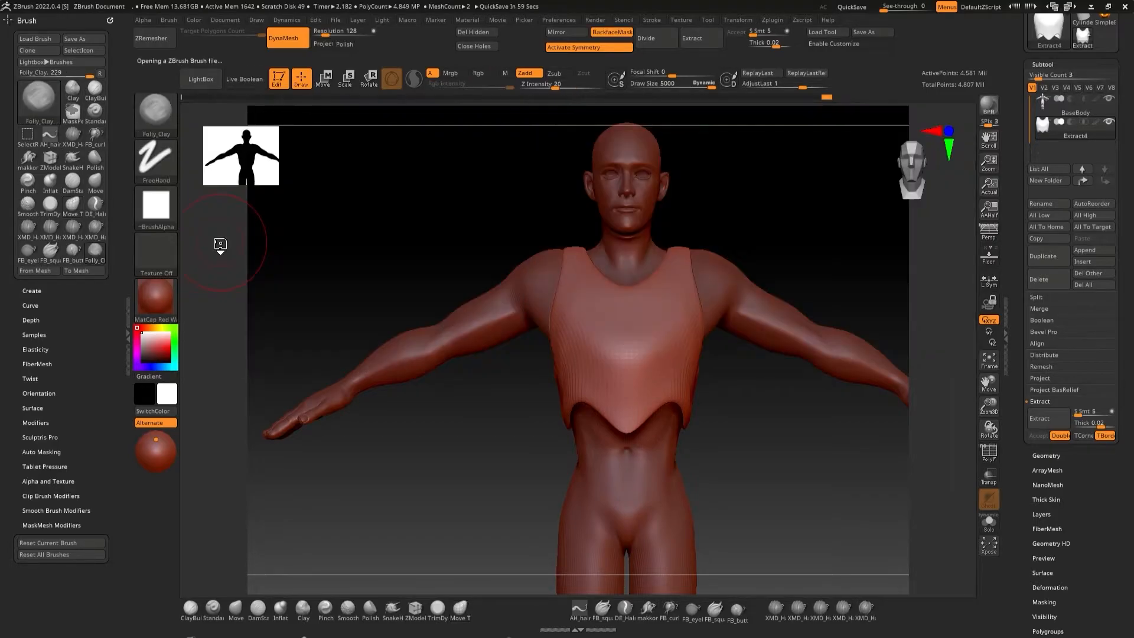
- Set the draw size to about 938 and sculpt a raised pointed-oval outline in the middle of the torso piece's chest
mouse_move(642, 337)
alt+right_down()
mouse_move(646, 352)
mouse_move(643, 308)
alt+right_up()
key(space)
drag(643, 303, 612, 306)
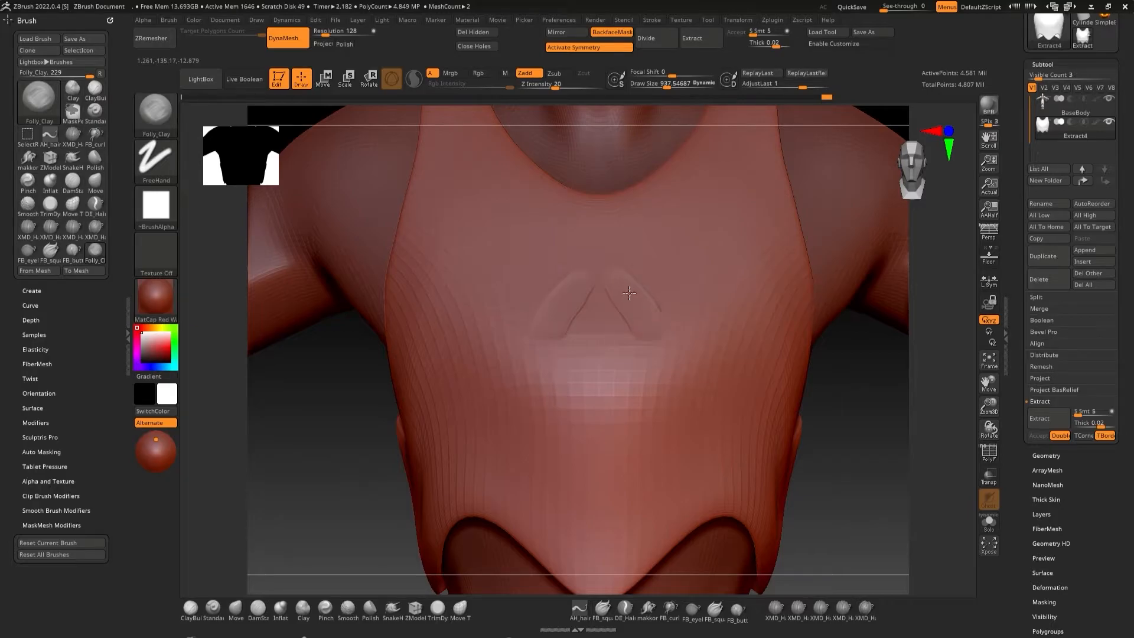
mouse_move(651, 336)
mouse_down()
mouse_move(658, 417)
mouse_move(611, 467)
mouse_up()
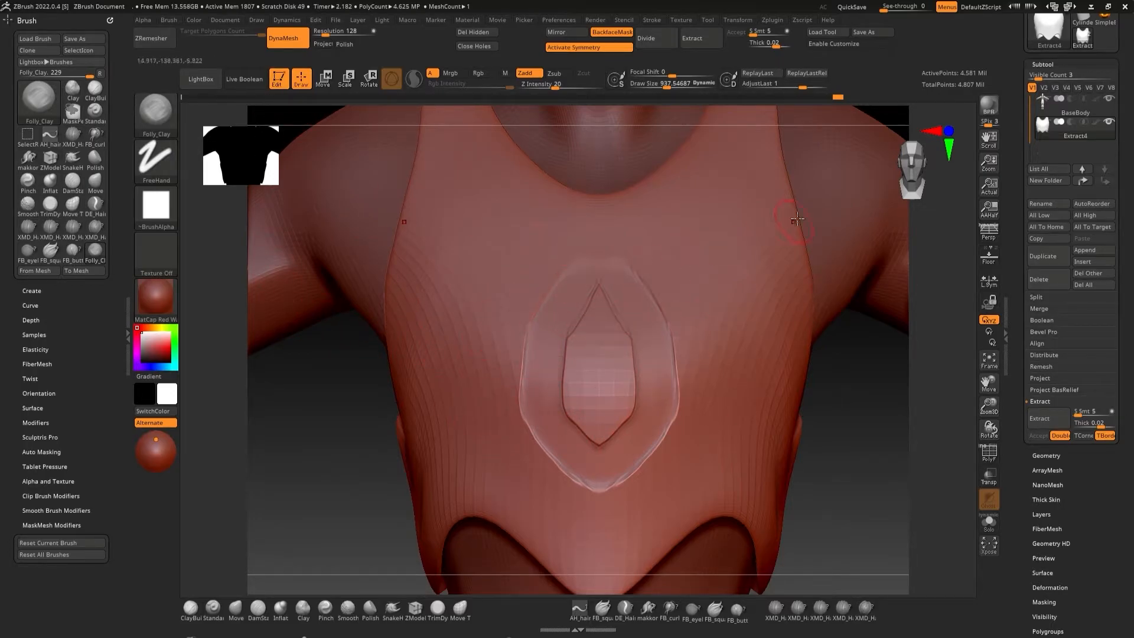
- Load the Folly_Inflat brush, set the draw size to about 516 and inflate the rim of the pointed-oval chest ornament up to its top point
click(218, 80)
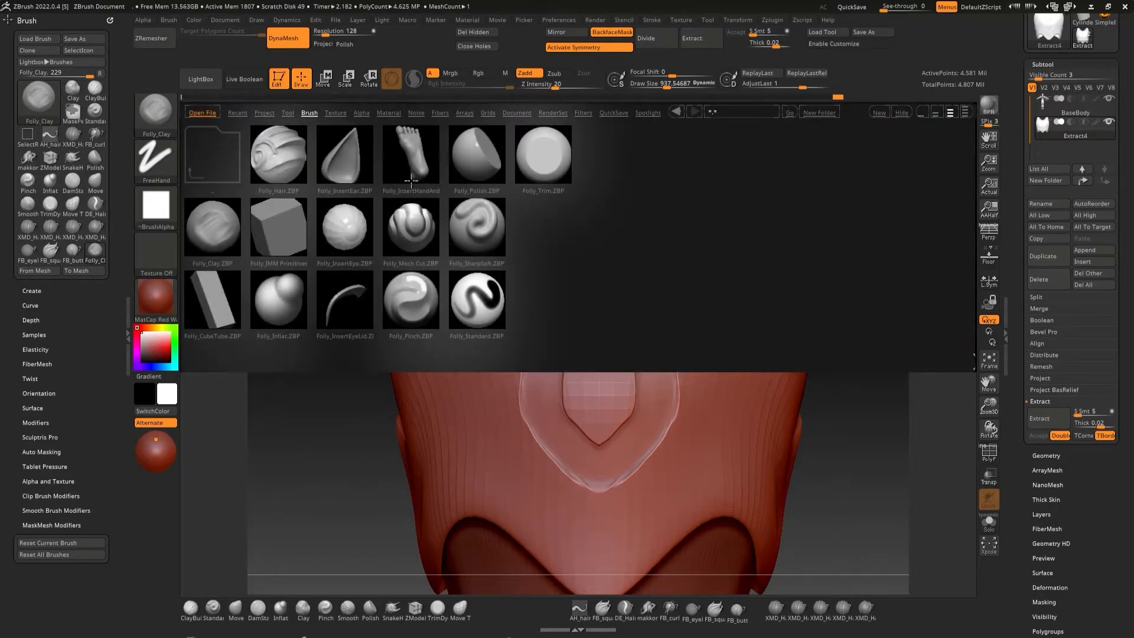
double_click(279, 292)
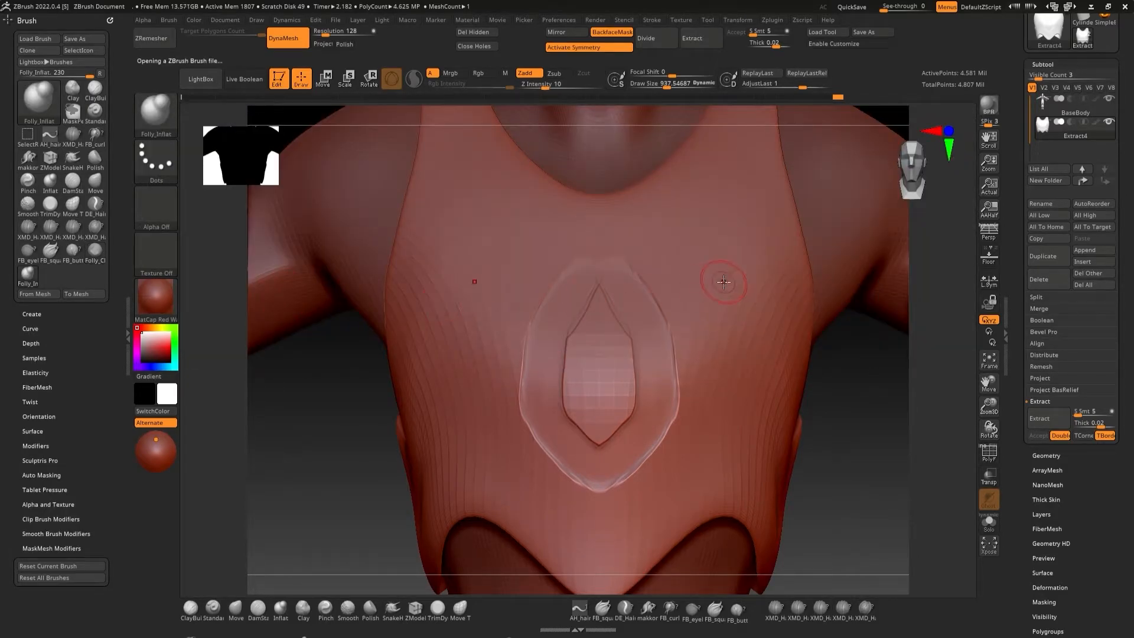
key(space)
mouse_move(633, 291)
mouse_down()
mouse_move(629, 271)
mouse_move(641, 291)
mouse_up()
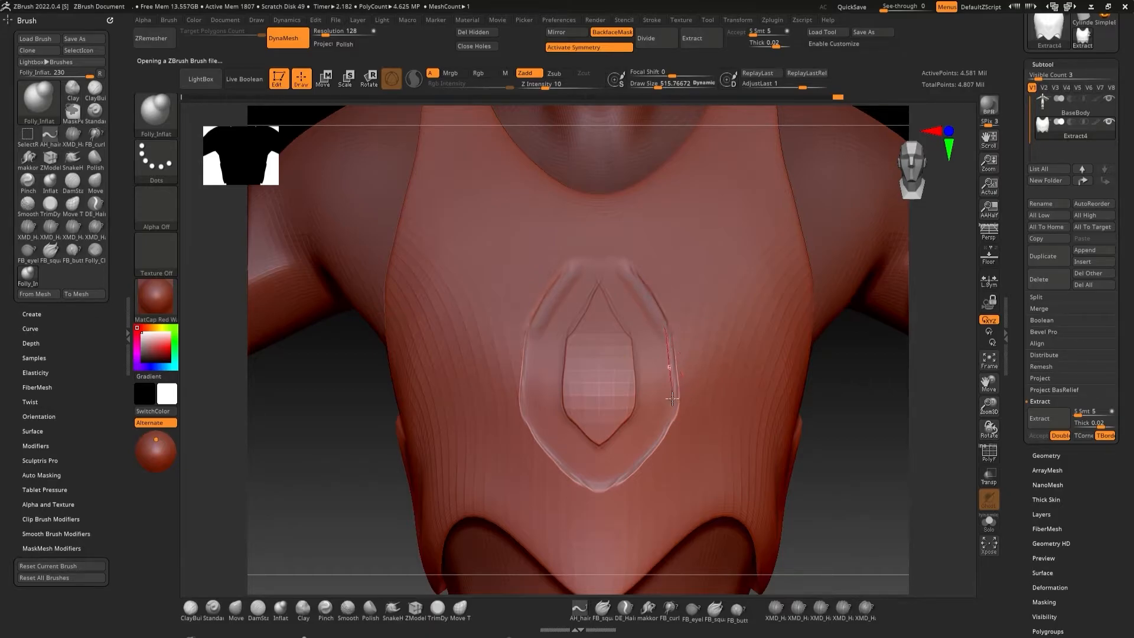
mouse_move(671, 453)
mouse_down()
mouse_move(667, 466)
mouse_move(586, 497)
mouse_up()
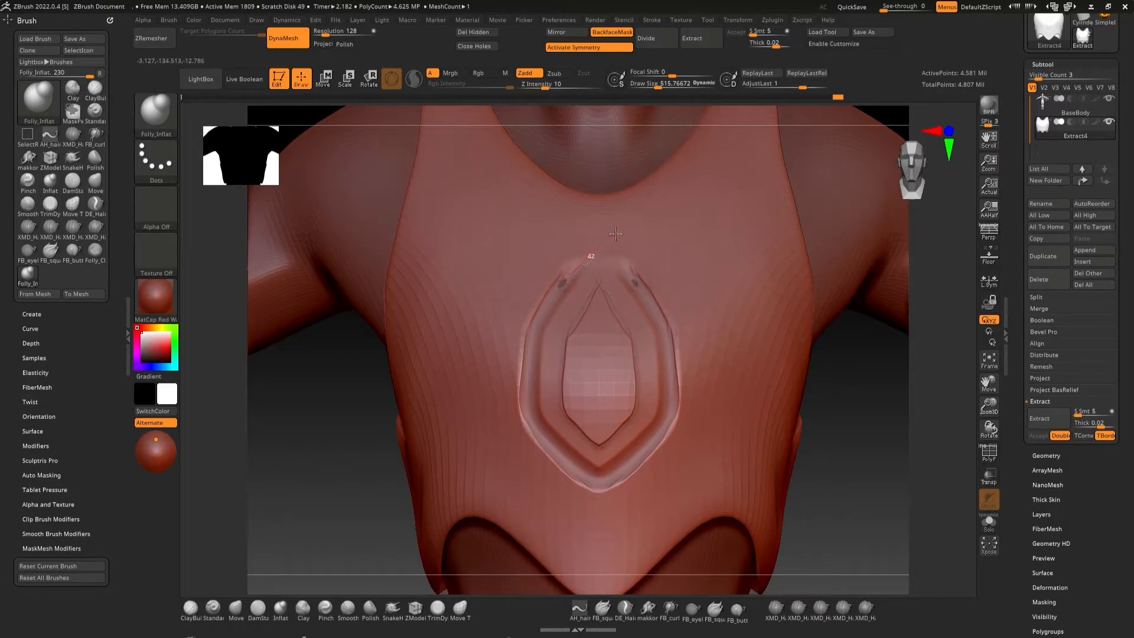
drag(626, 226, 615, 245)
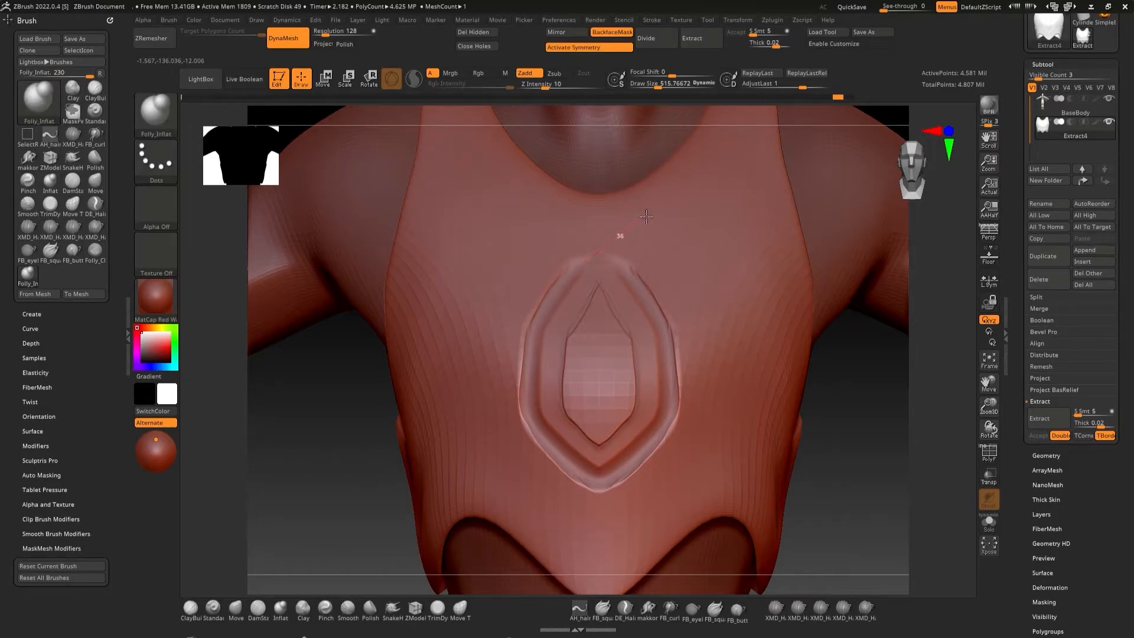
drag(649, 215, 646, 264)
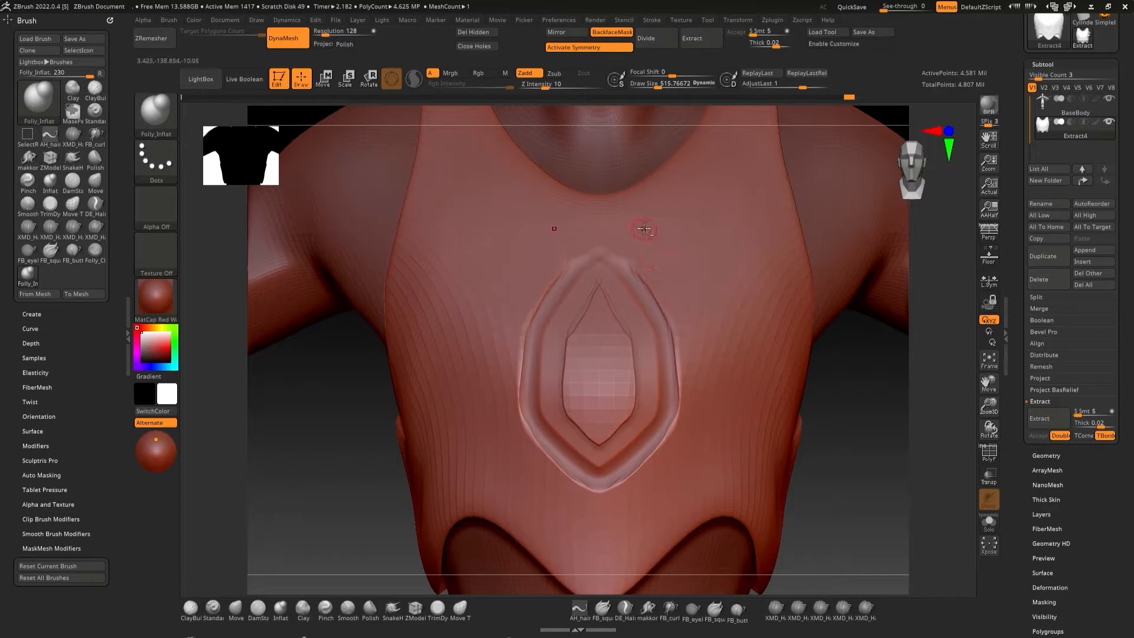
- Load the Folly_Pinch brush from the Folly folder for work on the chest ornament's upper rim
ctrl+right_drag(644, 231, 641, 283)
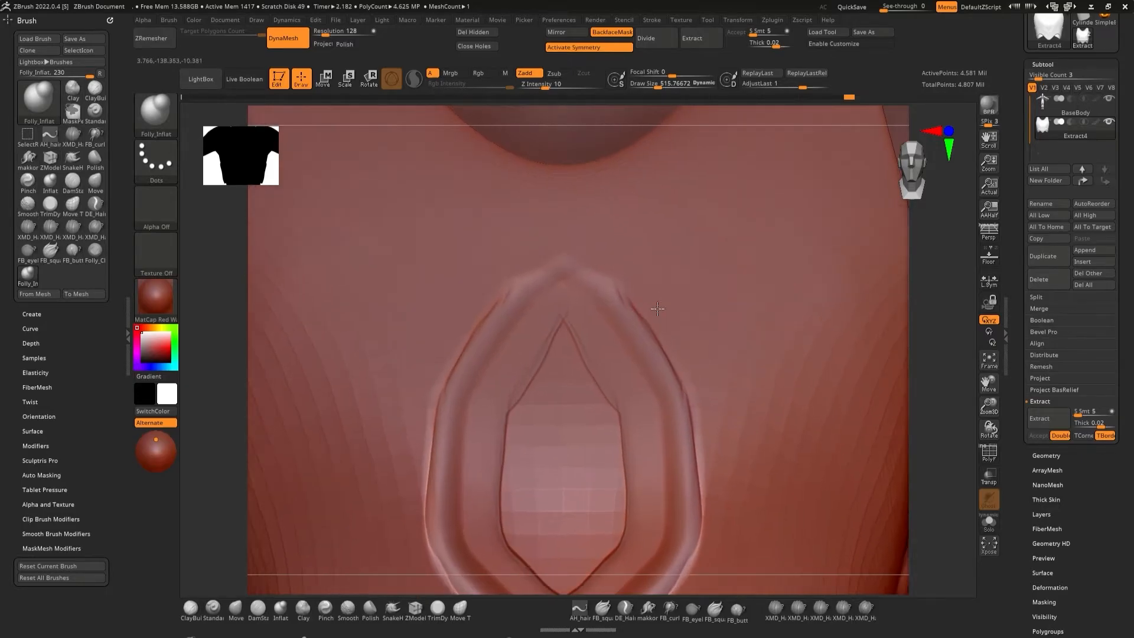
click(241, 79)
click(210, 74)
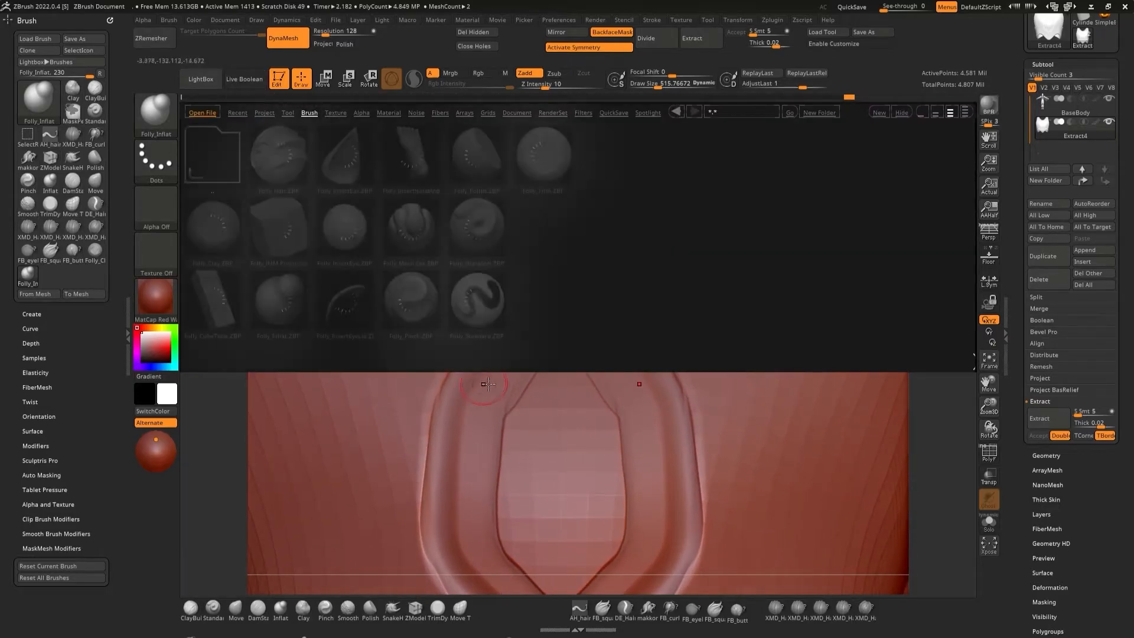
click(422, 302)
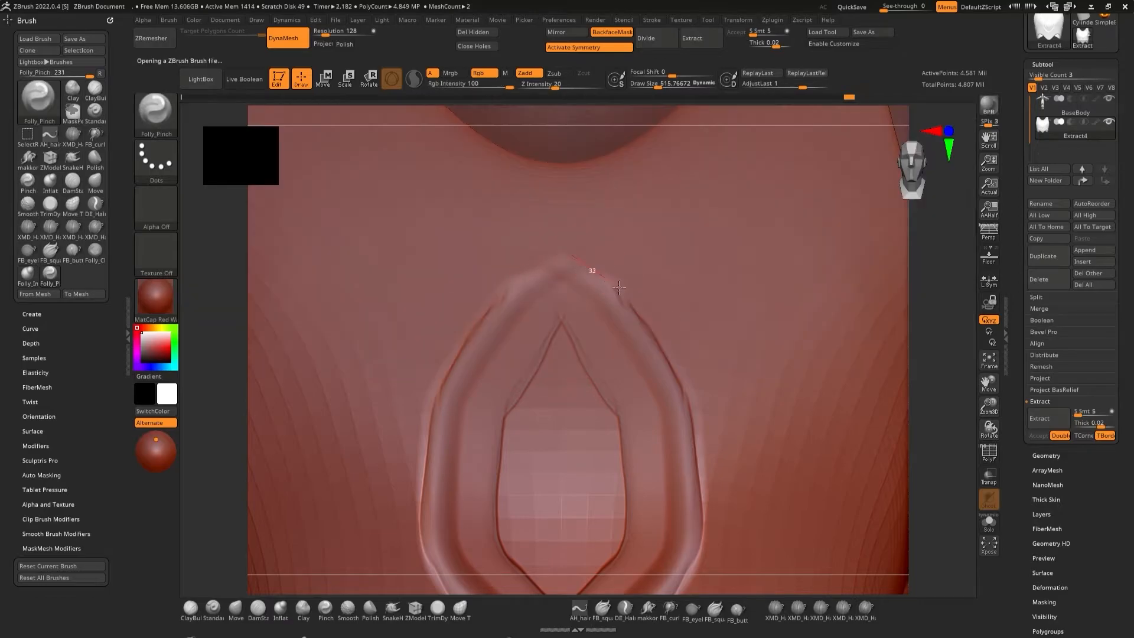
- Sharpen the chest ornament's outer rim with pinch strokes along its side, undoing the last stroke
alt+right_drag(682, 438, 689, 262)
mouse_move(709, 331)
mouse_down()
mouse_move(696, 392)
mouse_move(548, 525)
mouse_up()
ctrl+right_drag(721, 309, 718, 284)
drag(716, 339, 724, 396)
key(ctrl+z)
- Set the draw size to about 124 and pinch the edges of the ornament's outer rim and inner groove
ctrl+right_drag(706, 341, 705, 378)
key(space)
drag(697, 344, 679, 344)
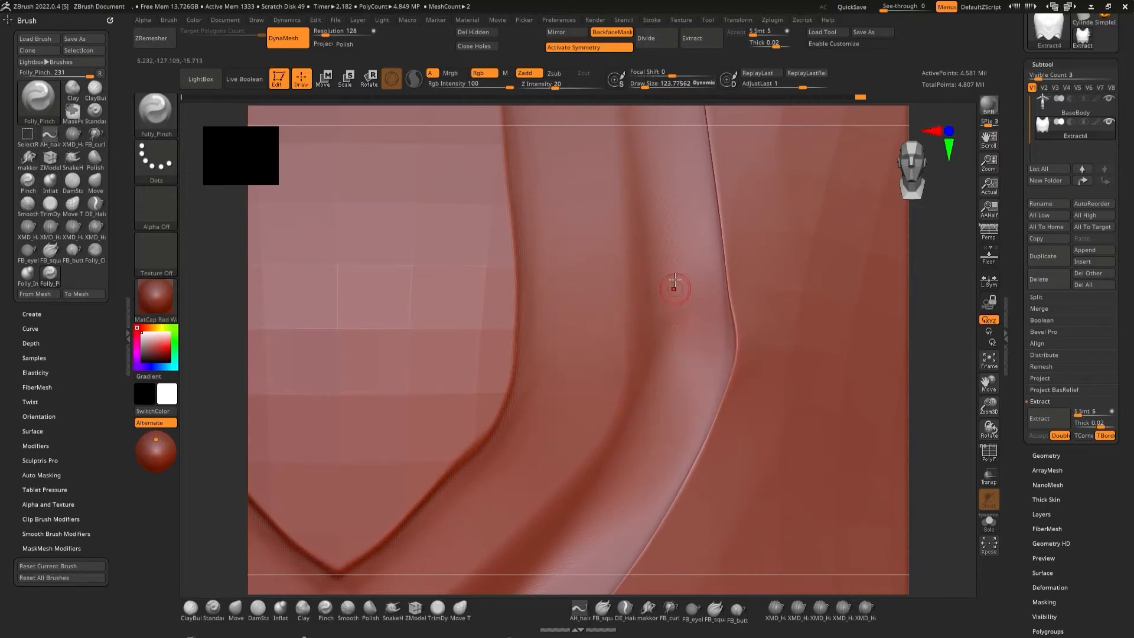
ctrl+right_drag(684, 365, 683, 330)
alt+right_drag(683, 331, 678, 433)
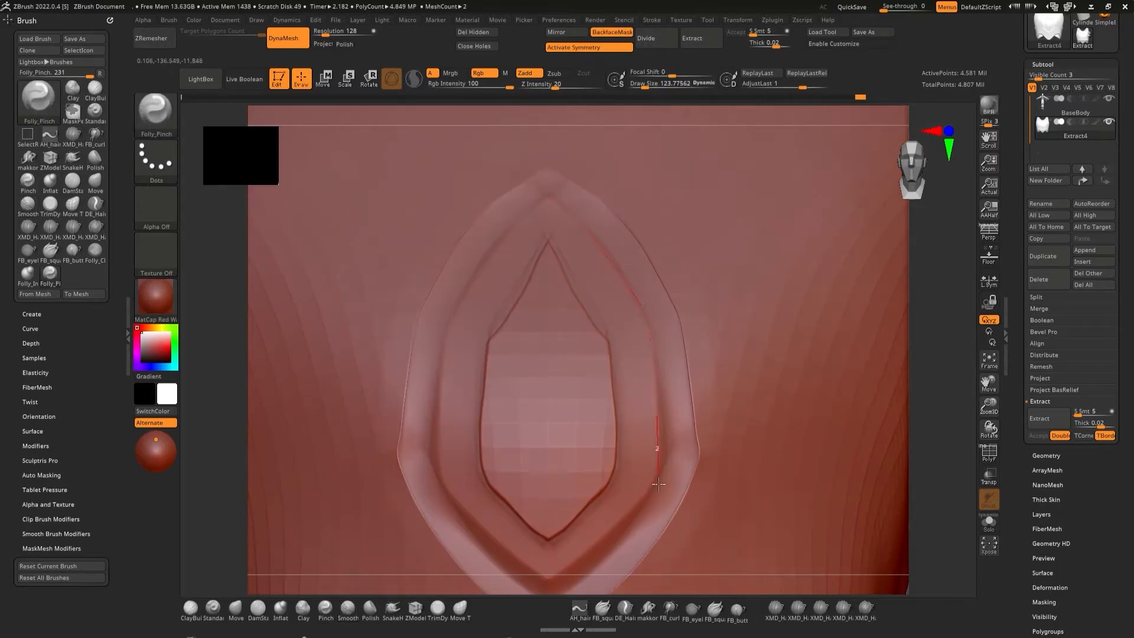
drag(538, 584, 488, 613)
- Pinch the rim and inner edges around the ornament's lower point to sharpen them
alt+right_drag(628, 468, 686, 262)
drag(606, 387, 606, 308)
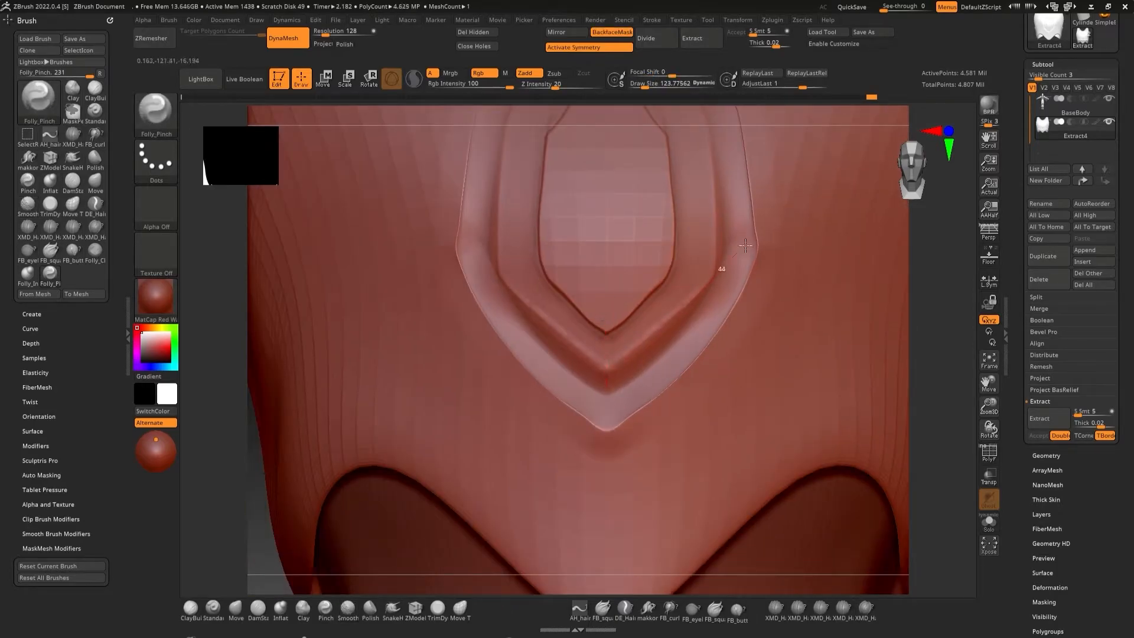
alt+right_drag(713, 221, 711, 399)
drag(604, 211, 620, 250)
ctrl+right_drag(603, 509, 608, 522)
alt+right_drag(609, 523, 602, 354)
alt+right_drag(603, 355, 614, 414)
- Load the Folly_Trim brush and flatten the bands between the ornament's outer rim and its center panel
click(211, 81)
double_click(632, 258)
ctrl+right_drag(633, 258, 652, 283)
alt+right_drag(653, 284, 586, 348)
mouse_move(586, 347)
mouse_down()
mouse_move(579, 339)
mouse_move(676, 487)
mouse_up()
alt+right_drag(676, 490, 679, 234)
drag(689, 242, 697, 392)
mouse_move(697, 392)
ctrl+right_down()
mouse_move(691, 307)
mouse_move(697, 366)
ctrl+right_up()
drag(685, 341, 613, 375)
drag(699, 303, 618, 368)
drag(736, 208, 737, 219)
ctrl+right_drag(737, 237, 724, 271)
- Smooth the trimmed bands along the side and lower part of the ornament
mouse_move(721, 259)
shift+mouse_down()
mouse_move(730, 321)
mouse_move(590, 469)
shift+mouse_up()
alt+right_drag(679, 236, 674, 384)
shift+drag(726, 355, 718, 225)
alt+right_drag(690, 165, 714, 317)
shift+drag(703, 307, 643, 246)
- Load the Folly_Clay brush and build up raised ridges along both borders of the ornament's inner ring
key(comma)
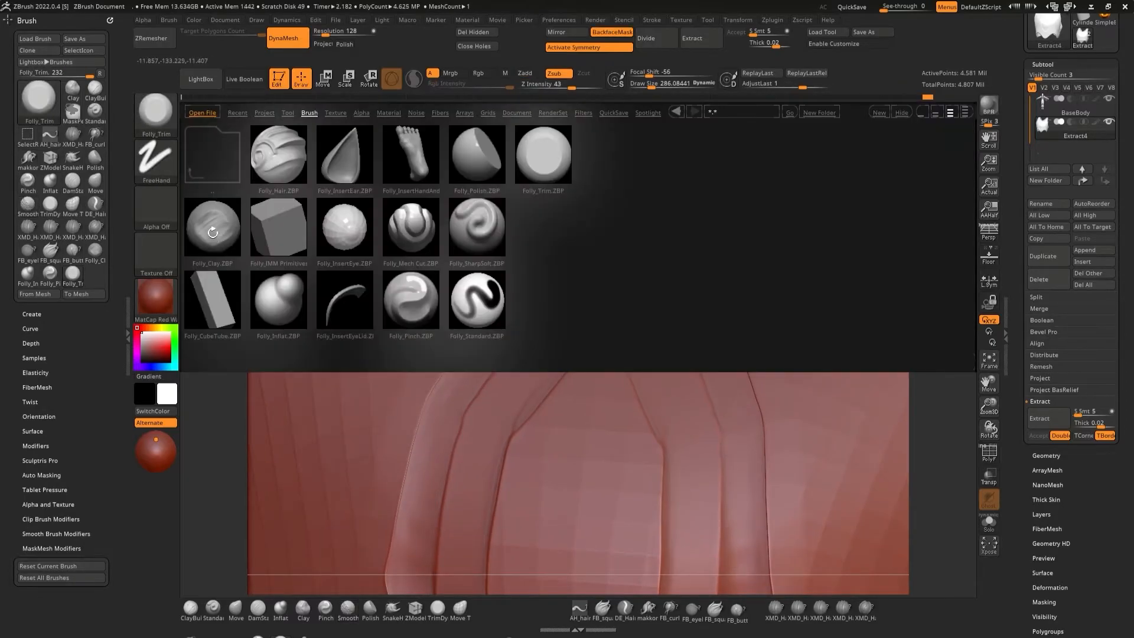
double_click(214, 232)
mouse_move(678, 347)
mouse_down()
mouse_move(653, 408)
mouse_move(638, 314)
mouse_up()
alt+right_drag(688, 455, 691, 238)
mouse_move(690, 236)
mouse_down()
mouse_move(679, 260)
mouse_move(706, 351)
mouse_move(688, 380)
mouse_up()
right_drag(689, 380, 634, 437)
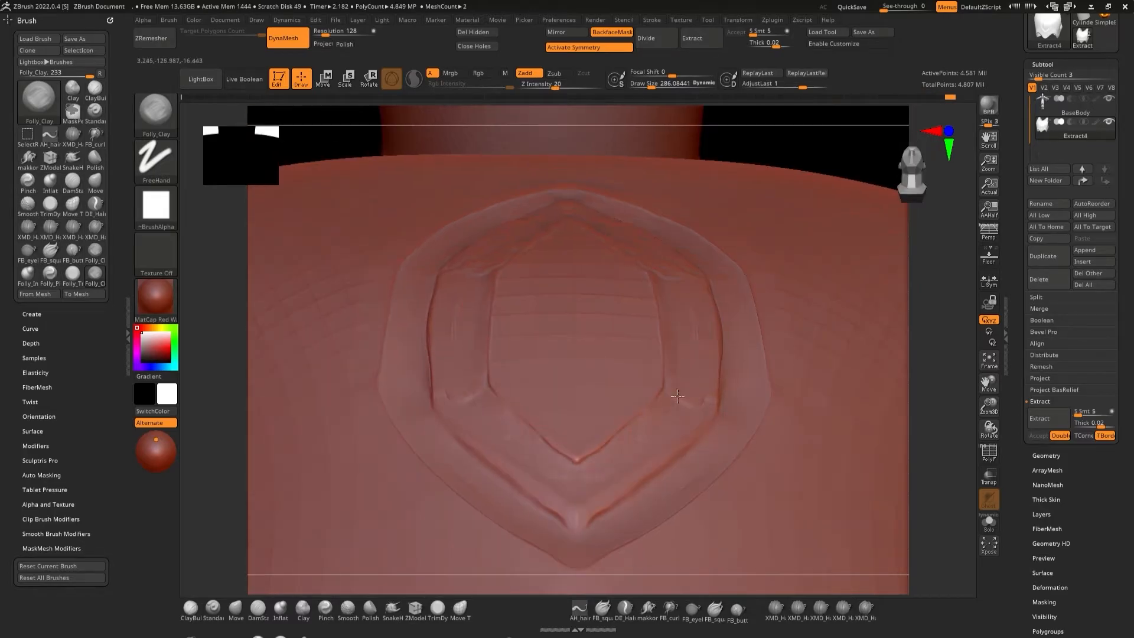
drag(691, 395, 693, 313)
mouse_move(697, 407)
right_down()
mouse_move(701, 316)
mouse_move(697, 413)
right_up()
drag(605, 243, 677, 381)
mouse_move(596, 198)
mouse_down()
mouse_move(673, 297)
mouse_move(685, 438)
mouse_up()
drag(660, 375, 678, 488)
alt+right_drag(678, 488, 694, 277)
drag(676, 332, 598, 416)
drag(703, 337, 701, 242)
alt+right_drag(691, 236, 697, 381)
drag(656, 253, 620, 178)
- Load the Folly_Polish brush and polish the rough clay ridges all around the ornament's inner rings
key(b)
click(478, 161)
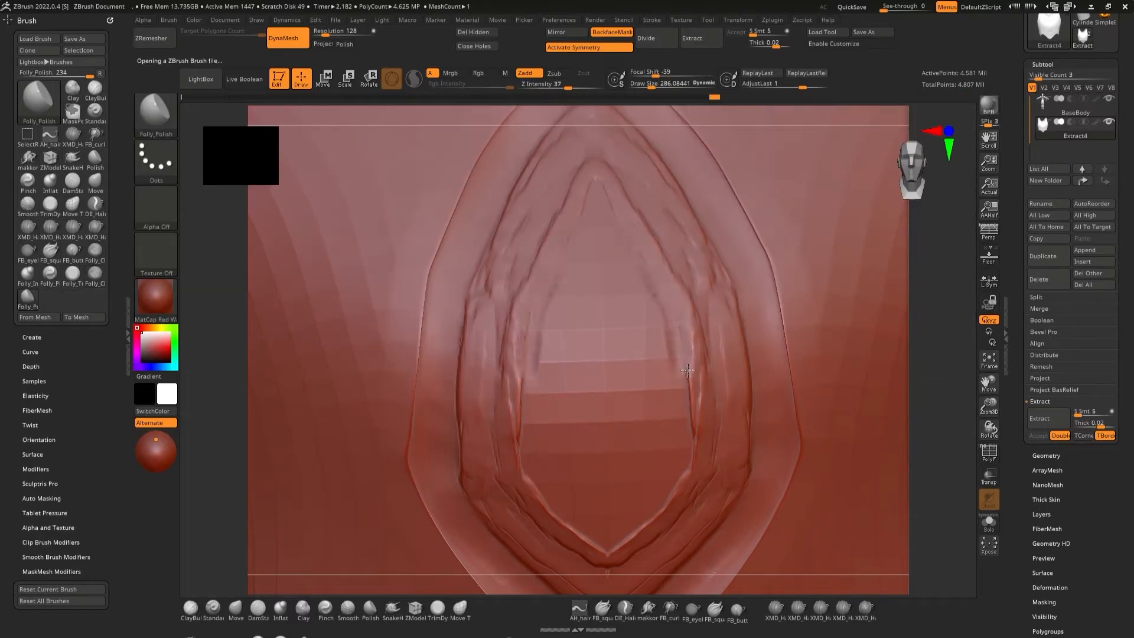
mouse_move(695, 338)
mouse_down()
mouse_move(650, 231)
mouse_move(612, 185)
mouse_up()
drag(651, 289, 672, 387)
alt+right_drag(679, 425, 689, 318)
mouse_move(708, 265)
mouse_down()
mouse_move(701, 333)
mouse_move(638, 422)
mouse_up()
alt+right_drag(661, 378, 721, 430)
drag(721, 431, 626, 207)
alt+right_drag(650, 266, 697, 331)
mouse_move(696, 330)
right_down()
mouse_move(741, 286)
mouse_move(691, 354)
right_up()
drag(685, 418, 657, 430)
drag(679, 391, 638, 417)
right_drag(638, 416, 724, 366)
drag(708, 309, 702, 345)
mouse_move(739, 334)
right_down()
mouse_move(738, 185)
mouse_move(742, 205)
right_up()
drag(729, 455, 753, 355)
mouse_move(754, 355)
alt+right_down()
mouse_move(764, 243)
mouse_move(735, 330)
alt+right_up()
mouse_move(735, 331)
mouse_down()
mouse_move(806, 281)
mouse_move(816, 177)
mouse_up()
mouse_move(761, 414)
alt+right_down()
mouse_move(731, 337)
mouse_move(716, 468)
alt+right_up()
- Load the Folly_Trim brush and flatten the ornament's rings along the side and around the lower point
key(comma)
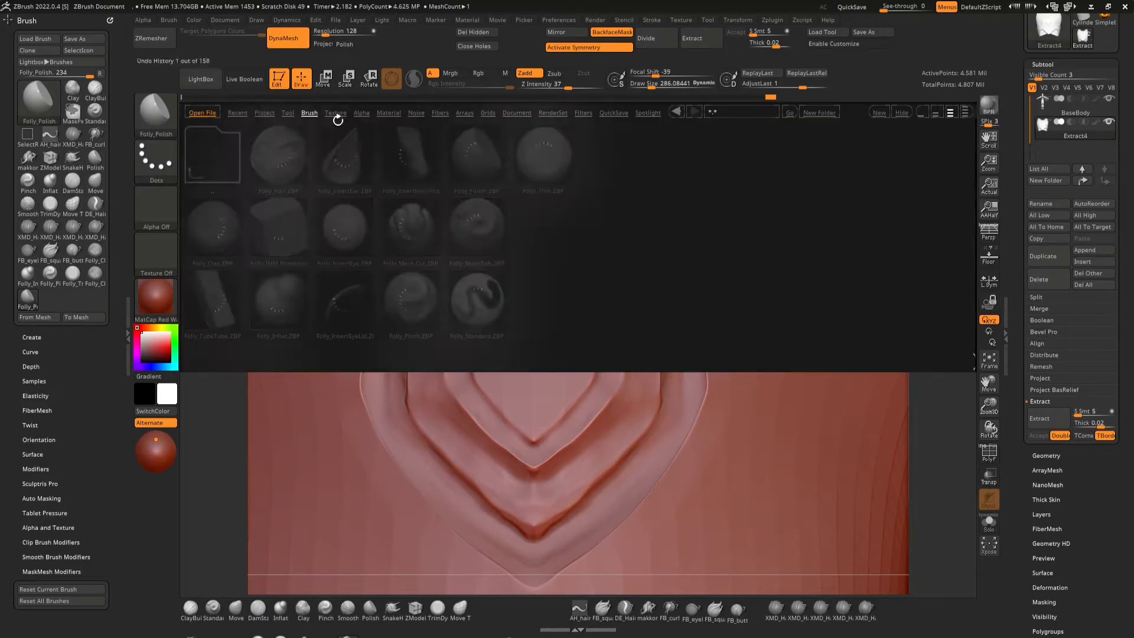
double_click(555, 171)
drag(603, 225, 637, 363)
drag(546, 475, 628, 405)
drag(550, 506, 640, 408)
right_drag(703, 330, 641, 295)
drag(636, 278, 634, 354)
mouse_move(571, 456)
right_down()
mouse_move(547, 448)
mouse_move(628, 331)
mouse_move(566, 257)
right_up()
mouse_move(526, 210)
right_down()
mouse_move(617, 354)
mouse_move(564, 531)
right_up()
- Smooth the trimmed ring surfaces from the ornament's lower point up its side
mouse_move(570, 508)
shift+mouse_down()
mouse_move(682, 414)
mouse_move(703, 271)
shift+mouse_up()
right_drag(703, 272, 691, 335)
key(shift)
right_drag(621, 142, 525, 154)
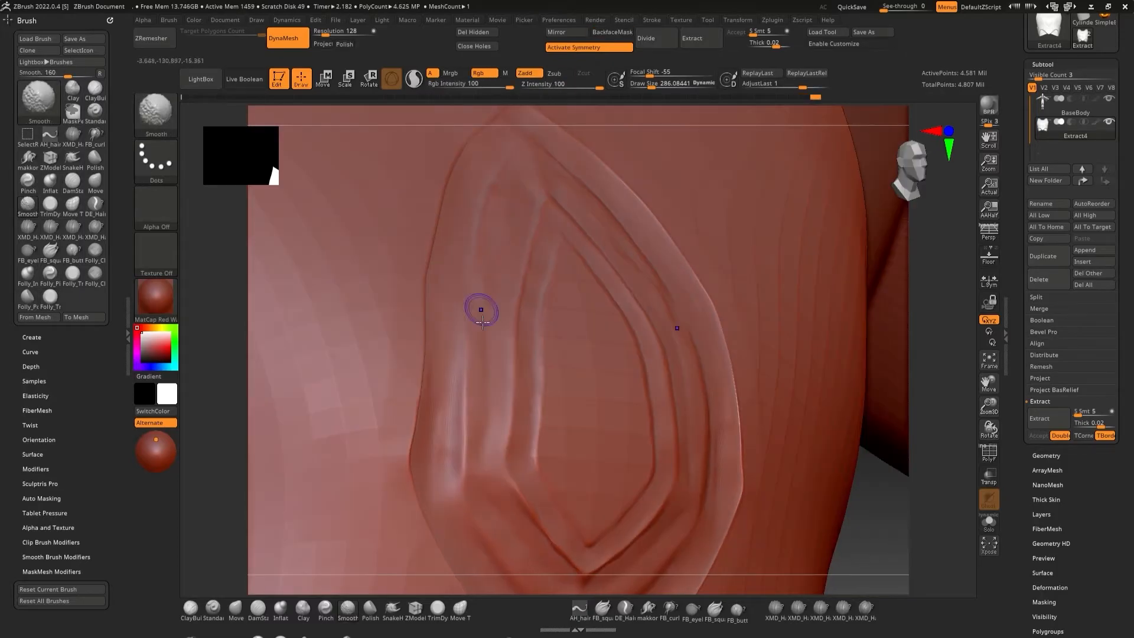
- Load the Folly_Inflat brush and inflate the ridge just inside the outer rim from the upper point down the side
click(156, 109)
click(475, 265)
mouse_move(512, 152)
mouse_down()
mouse_move(461, 428)
mouse_move(464, 512)
mouse_up()
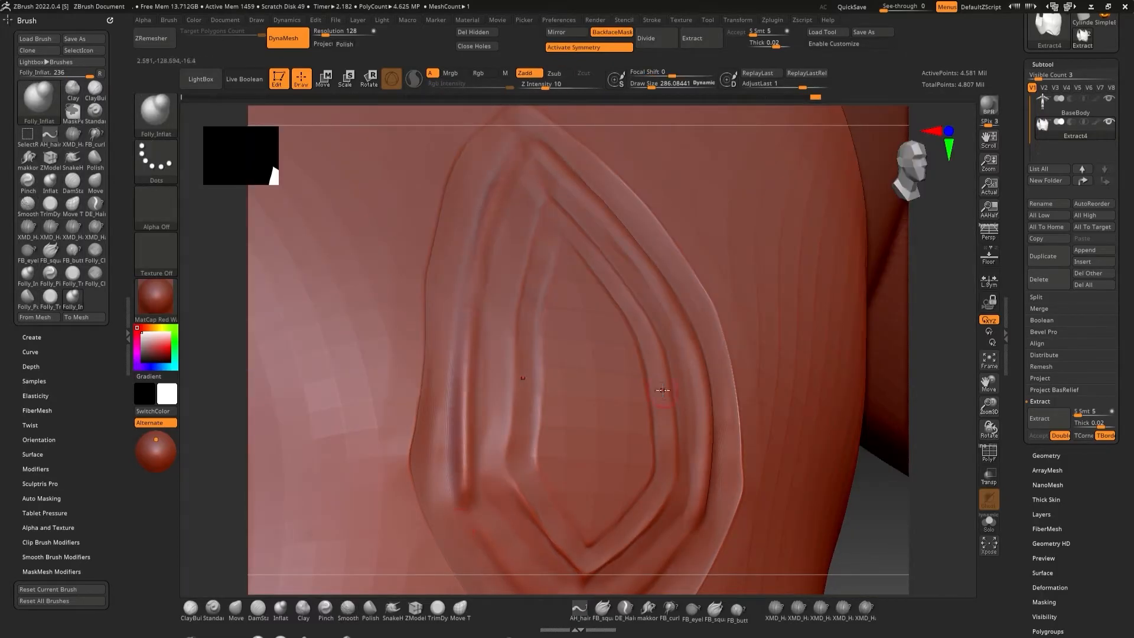
- Build up a ridge inside the ornament's outer rim and both borders of the inner ring with the ClayBuildup brush
right_drag(473, 520, 567, 414)
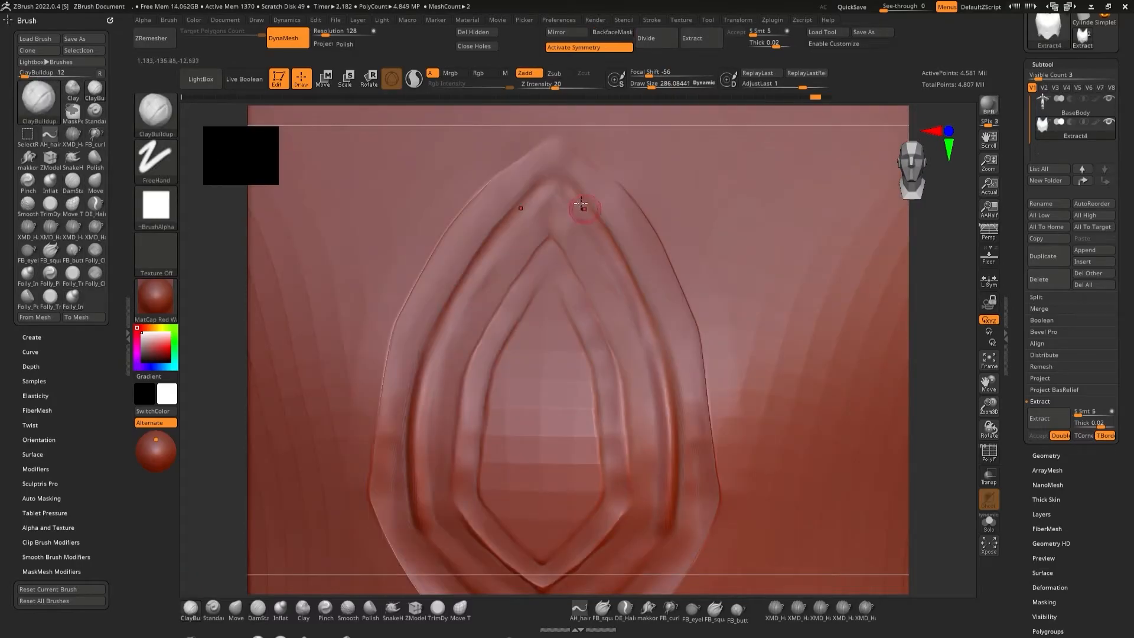
drag(580, 204, 646, 348)
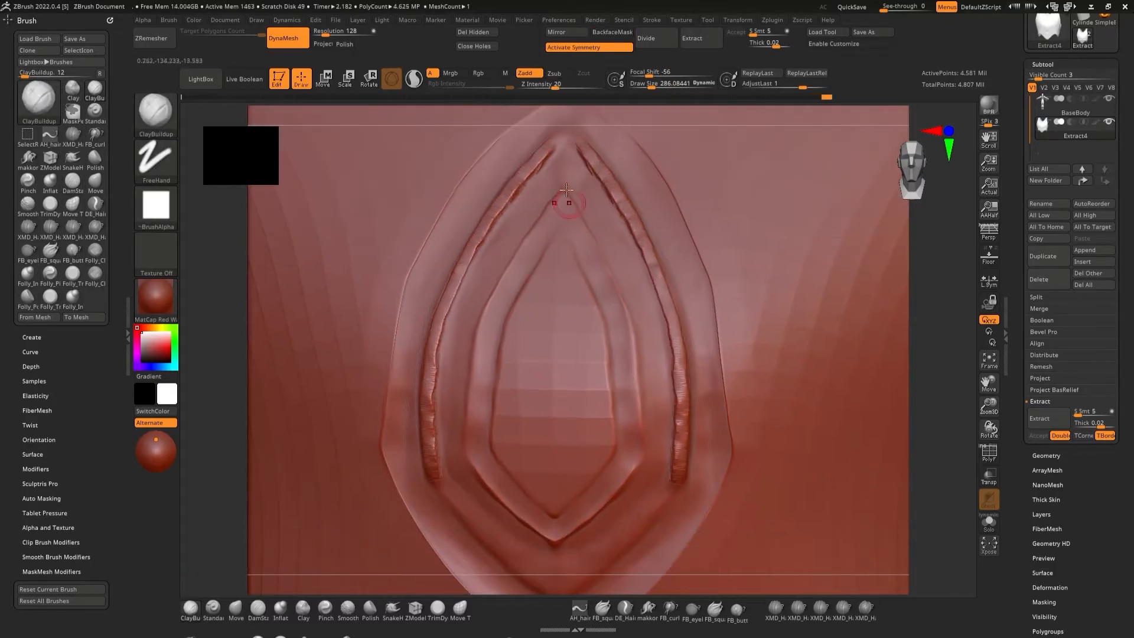
mouse_move(581, 139)
mouse_down()
mouse_move(626, 260)
mouse_move(679, 478)
mouse_up()
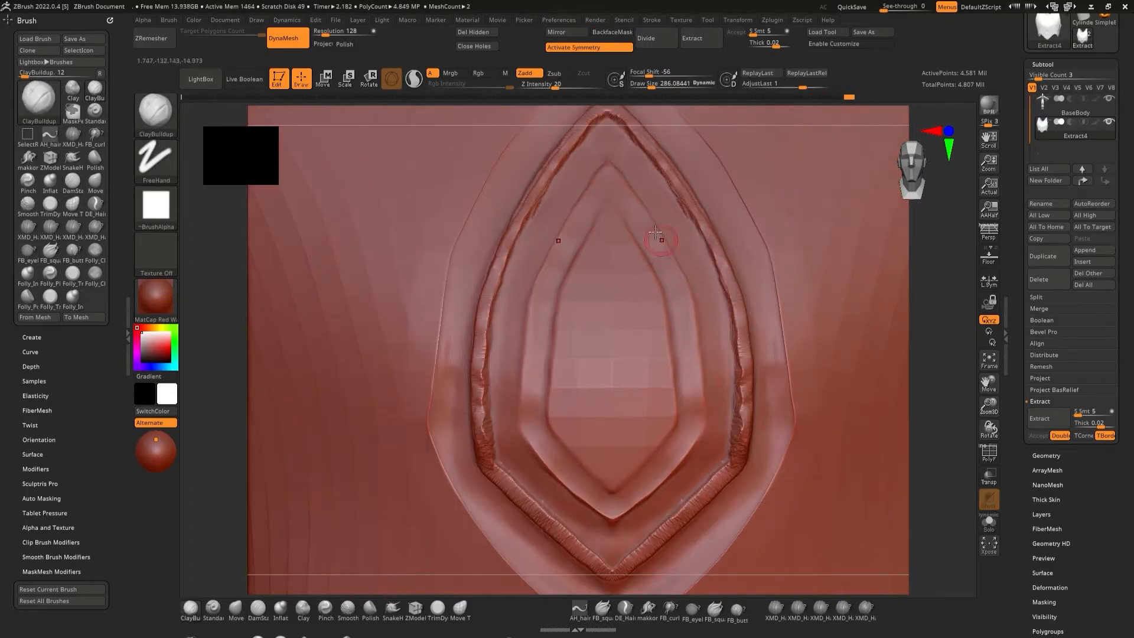
mouse_move(610, 174)
mouse_down()
mouse_move(671, 266)
mouse_move(697, 433)
mouse_move(612, 514)
mouse_move(660, 271)
mouse_move(685, 422)
mouse_move(613, 502)
mouse_up()
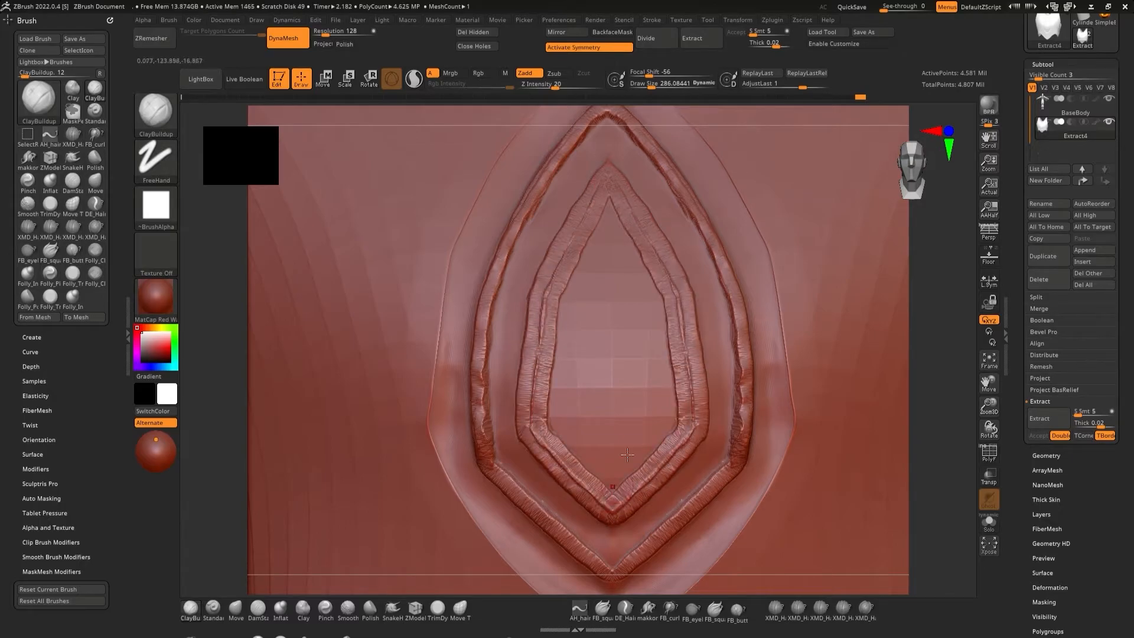
key(comma)
double_click(278, 157)
right_drag(608, 123, 606, 199)
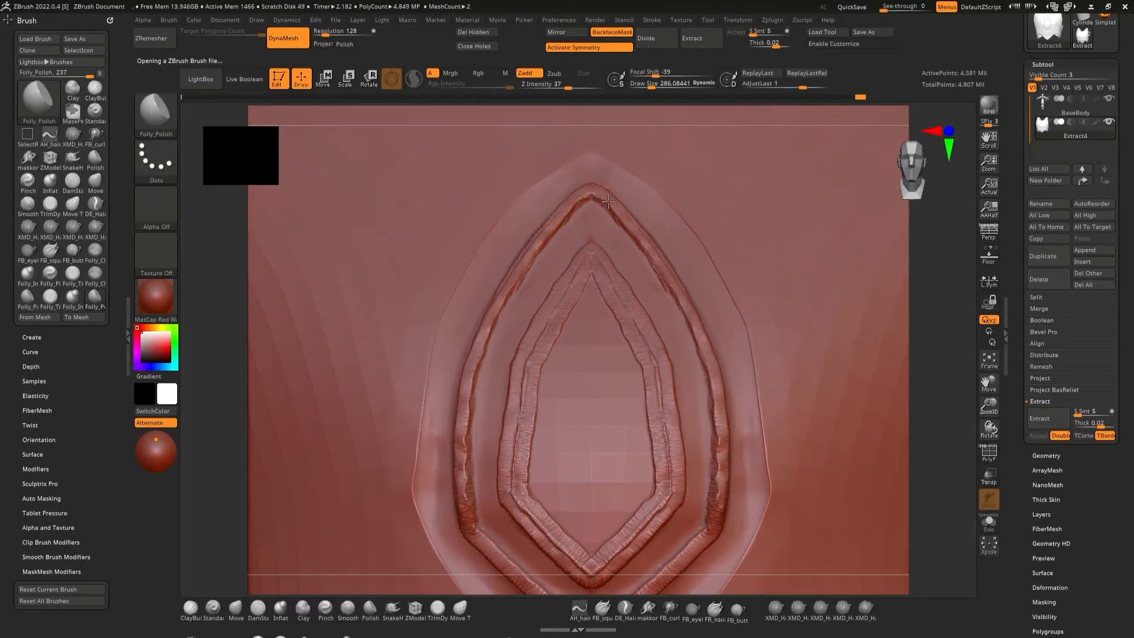
- Load the Folly_Trim brush, flatten the rough clay ridges around the ornament's rings, and smooth them
key(comma)
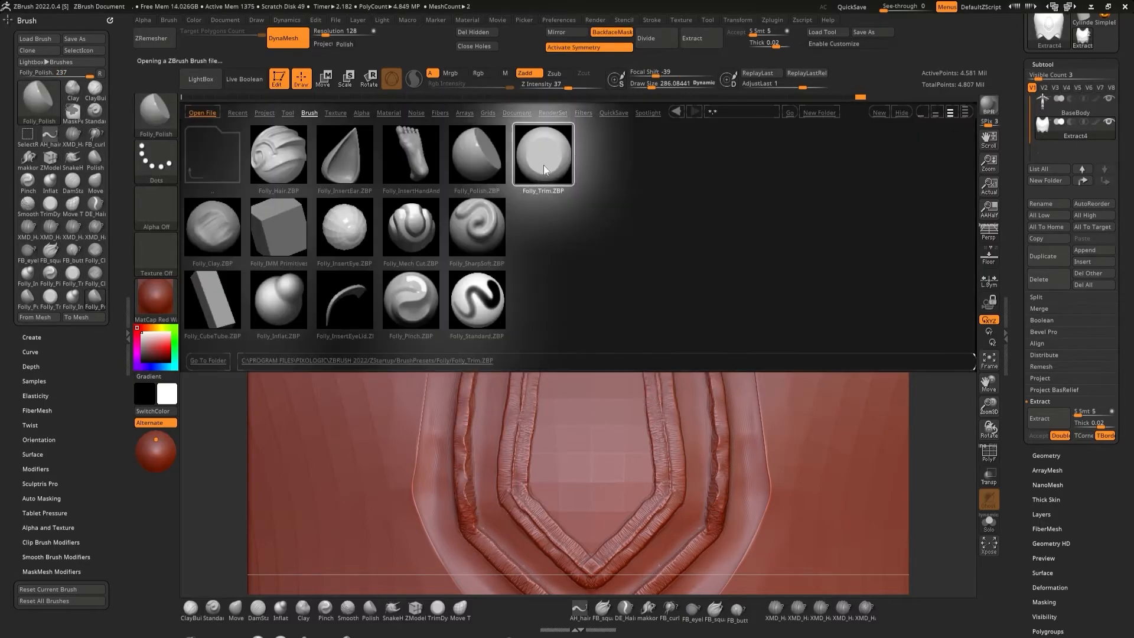
double_click(540, 164)
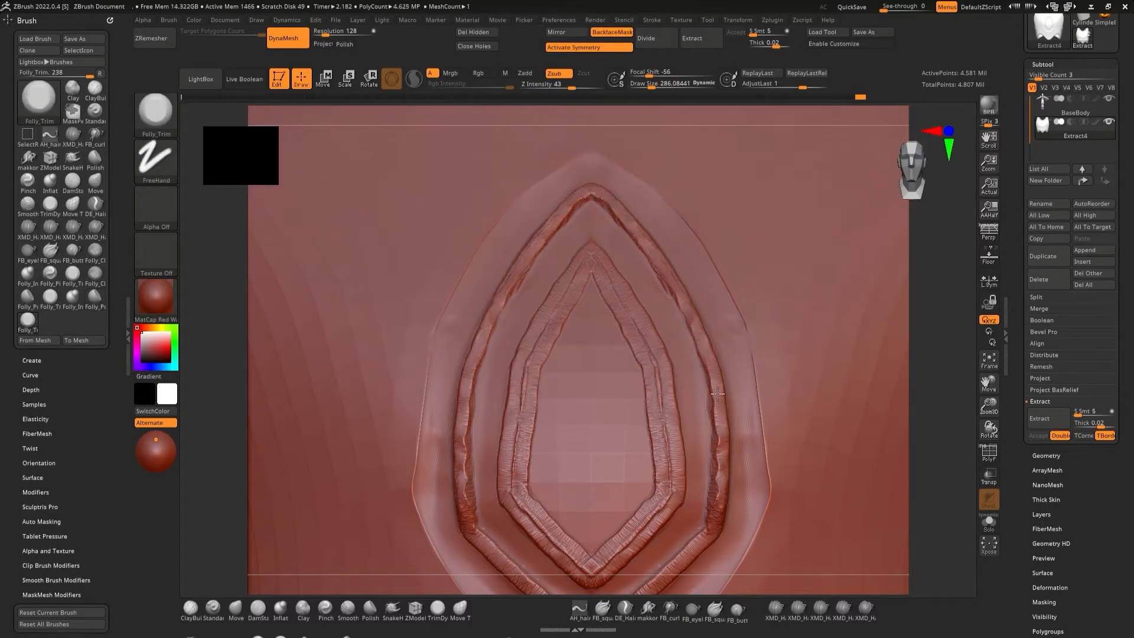
drag(716, 387, 720, 494)
alt+right_drag(716, 502, 728, 265)
drag(621, 398, 729, 295)
alt+right_drag(718, 284, 730, 431)
mouse_move(631, 186)
mouse_down()
mouse_move(665, 243)
mouse_move(692, 409)
mouse_move(619, 483)
mouse_up()
mouse_move(621, 475)
shift+mouse_down()
mouse_move(684, 393)
mouse_move(620, 177)
mouse_move(620, 485)
shift+mouse_up()
mouse_move(618, 113)
shift+mouse_down()
mouse_move(735, 286)
mouse_move(617, 547)
shift+mouse_up()
- Load the OrbFlatten_EdgeProtect brush, set the draw size to about 590, and try flattening the ornament's rings
ctrl+right_drag(649, 414, 649, 319)
key(comma)
double_click(213, 157)
double_click(476, 229)
key(space)
mouse_move(661, 256)
mouse_down()
mouse_move(675, 255)
mouse_move(648, 250)
mouse_up()
key(space)
mouse_move(666, 253)
mouse_down()
mouse_move(685, 278)
mouse_move(716, 450)
mouse_move(654, 499)
mouse_up()
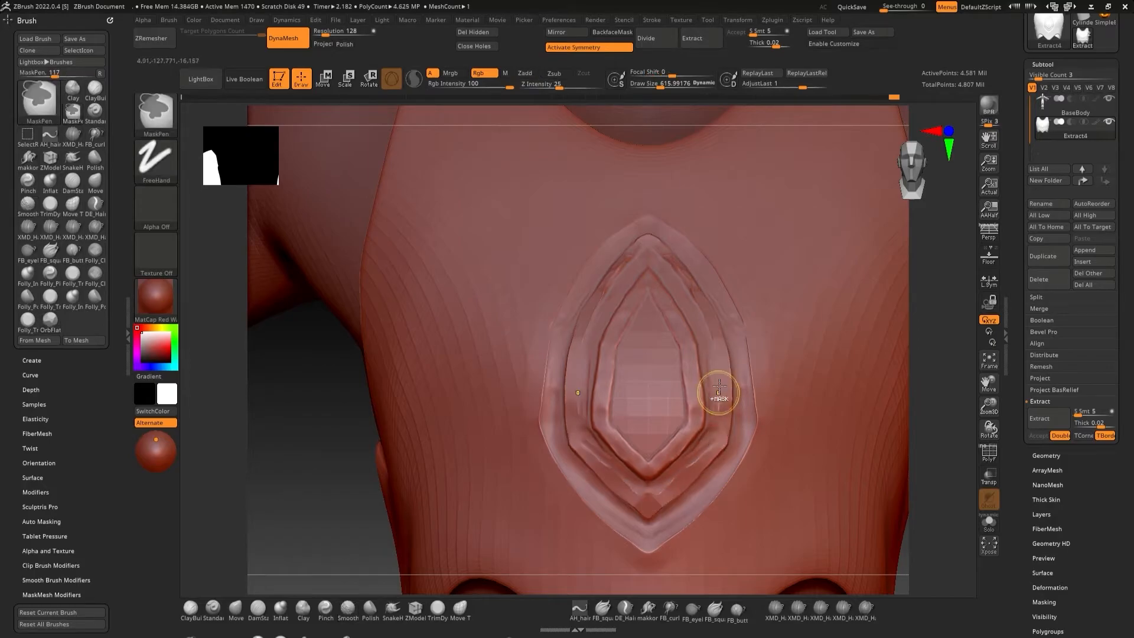
key(ctrl+z)
key(space)
drag(698, 296, 691, 296)
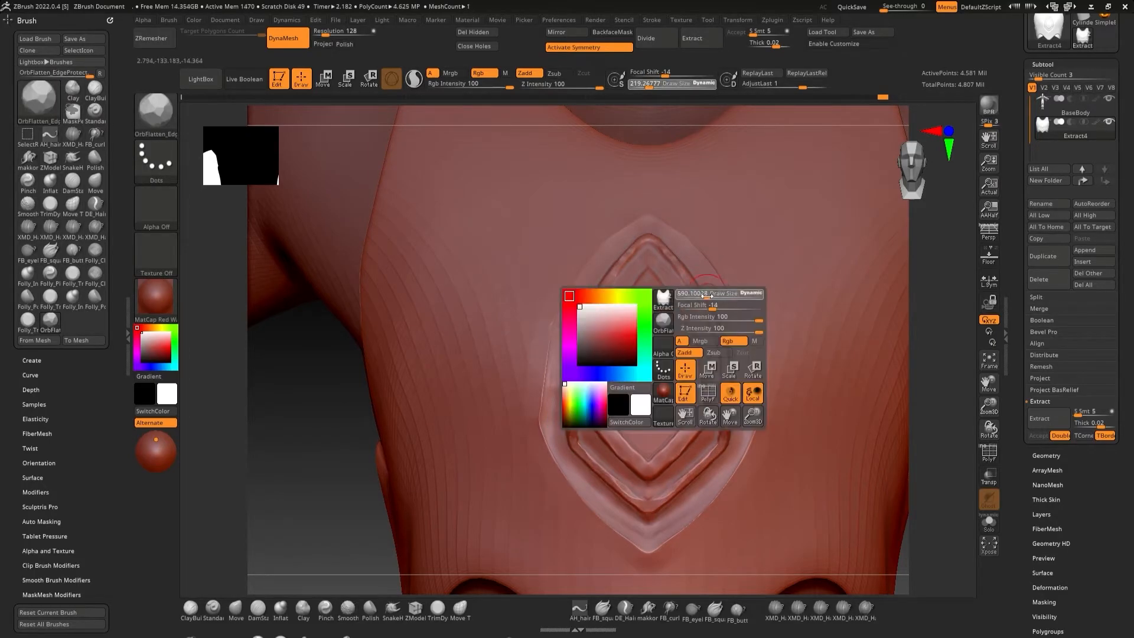
key(ctrl+z)
- Try to flatten the side of the ornament's rings with the Polish brush
ctrl+right_drag(725, 385, 726, 437)
key(b)
key(p)
key(o)
drag(689, 313, 701, 449)
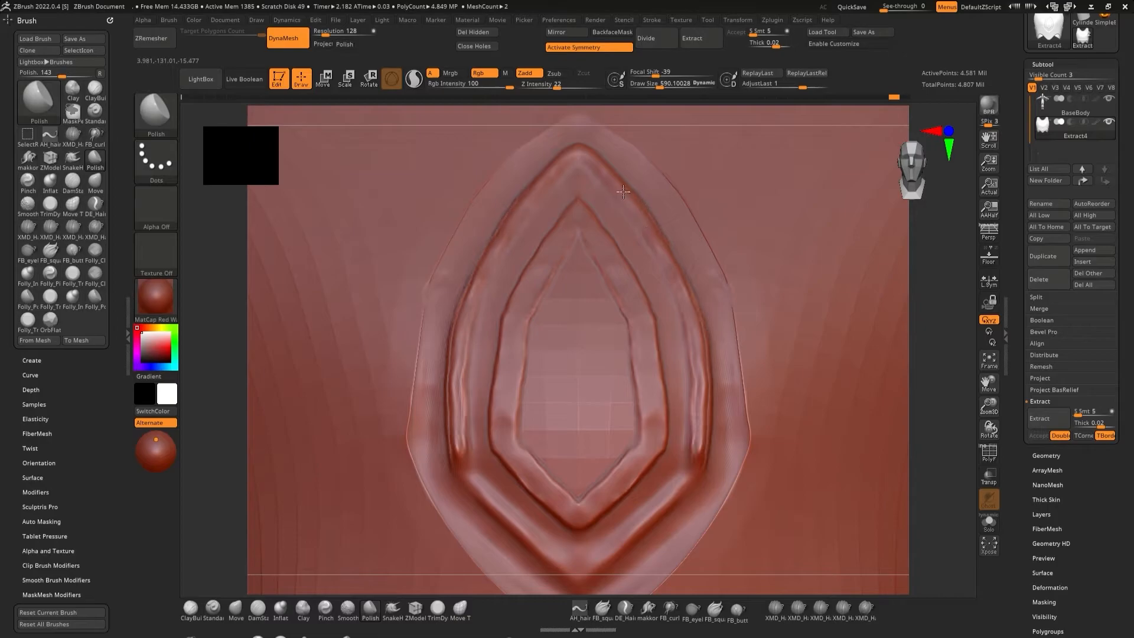
key(ctrl+z)
- Flatten the ornament's raised rings with the TrimDynamic brush and smooth the trimmed areas
key(b)
key(t)
key(d)
drag(727, 316, 725, 352)
alt+right_drag(708, 266, 725, 357)
mouse_move(640, 230)
mouse_down()
mouse_move(736, 379)
mouse_move(731, 456)
mouse_up()
alt+right_drag(731, 456, 795, 309)
drag(690, 425, 797, 331)
shift+drag(802, 283, 804, 204)
shift+drag(781, 354, 757, 375)
- Carve a channel around the ornament between its outer and inner rings with the DamStandard brush, smoothing between passes
alt+right_drag(757, 236, 749, 359)
key(b)
key(d)
key(s)
mouse_move(676, 136)
mouse_down()
mouse_move(713, 182)
mouse_move(775, 384)
mouse_move(675, 510)
mouse_up()
mouse_move(687, 184)
shift+mouse_down()
mouse_move(758, 389)
mouse_move(678, 481)
shift+mouse_up()
key(space)
click(653, 317)
mouse_move(679, 199)
mouse_down()
mouse_move(732, 330)
mouse_move(728, 431)
mouse_move(675, 468)
mouse_up()
- Set the TrimDynamic brush to a draw size of about 382 and flatten the ornament's inner ring
key(b)
key(t)
key(d)
key(space)
drag(741, 334, 757, 333)
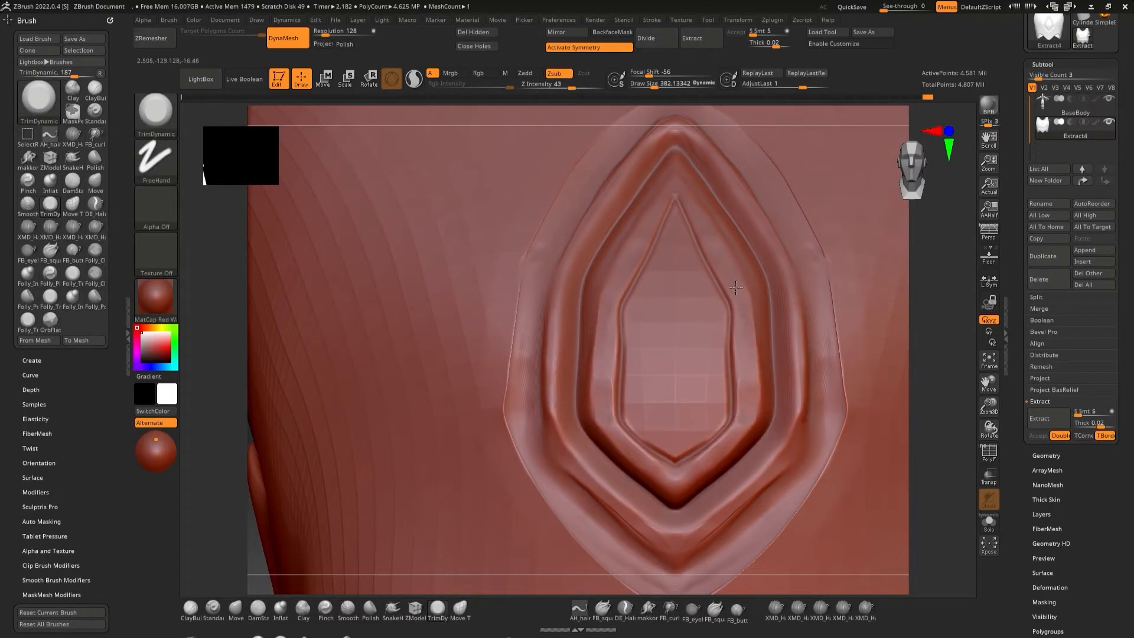
mouse_move(757, 381)
mouse_down()
mouse_move(676, 473)
mouse_move(745, 422)
mouse_up()
- Cut crisp grooves around the ornament's center panel and inner ring with the DamStandard brush
mouse_move(745, 414)
right_down()
mouse_move(758, 328)
mouse_move(743, 163)
mouse_move(675, 178)
mouse_move(730, 171)
mouse_move(731, 198)
right_up()
click(258, 608)
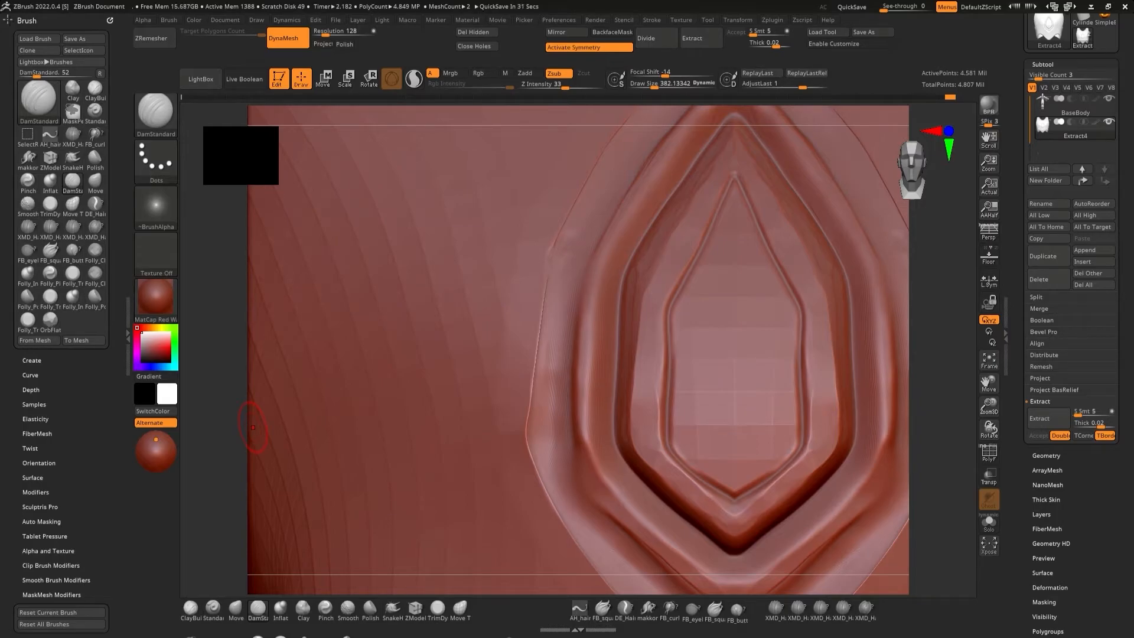
mouse_move(736, 181)
mouse_down()
mouse_move(672, 352)
mouse_move(671, 458)
mouse_move(717, 495)
mouse_up()
ctrl+right_drag(723, 473, 795, 369)
mouse_move(783, 202)
mouse_down()
mouse_move(820, 313)
mouse_move(822, 449)
mouse_move(765, 502)
mouse_up()
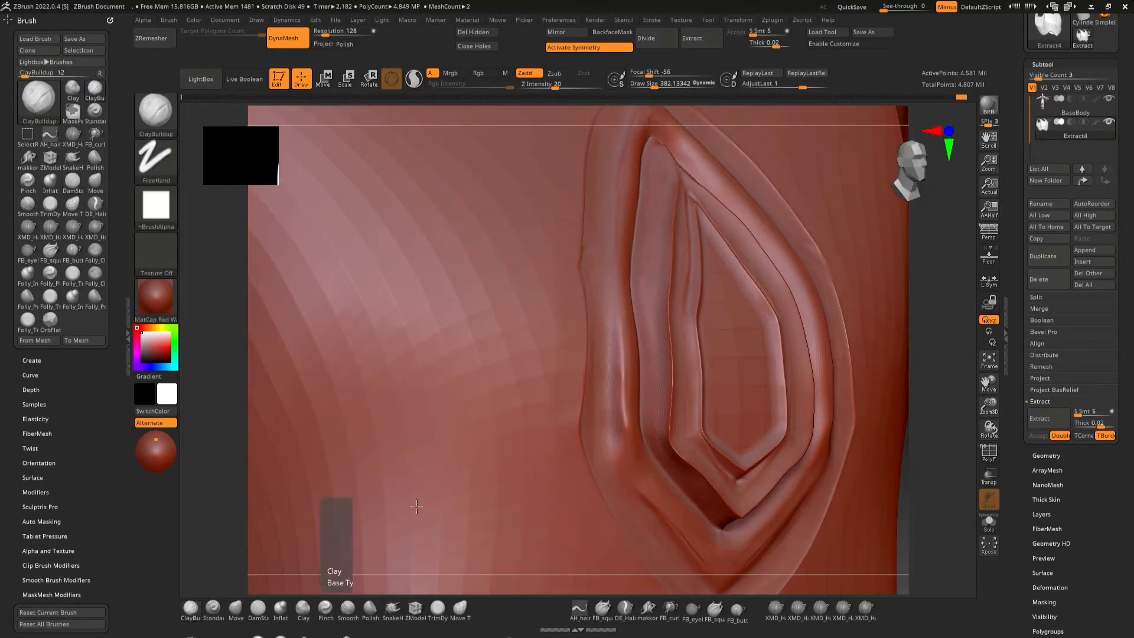
- Build up clay with the ClayBuildup brush in the channel around the ornament's inner ring, along the side and lower point
right_drag(416, 506, 642, 236)
drag(650, 324, 657, 449)
mouse_move(657, 413)
right_down()
mouse_move(675, 274)
mouse_move(733, 378)
right_up()
drag(762, 447, 647, 373)
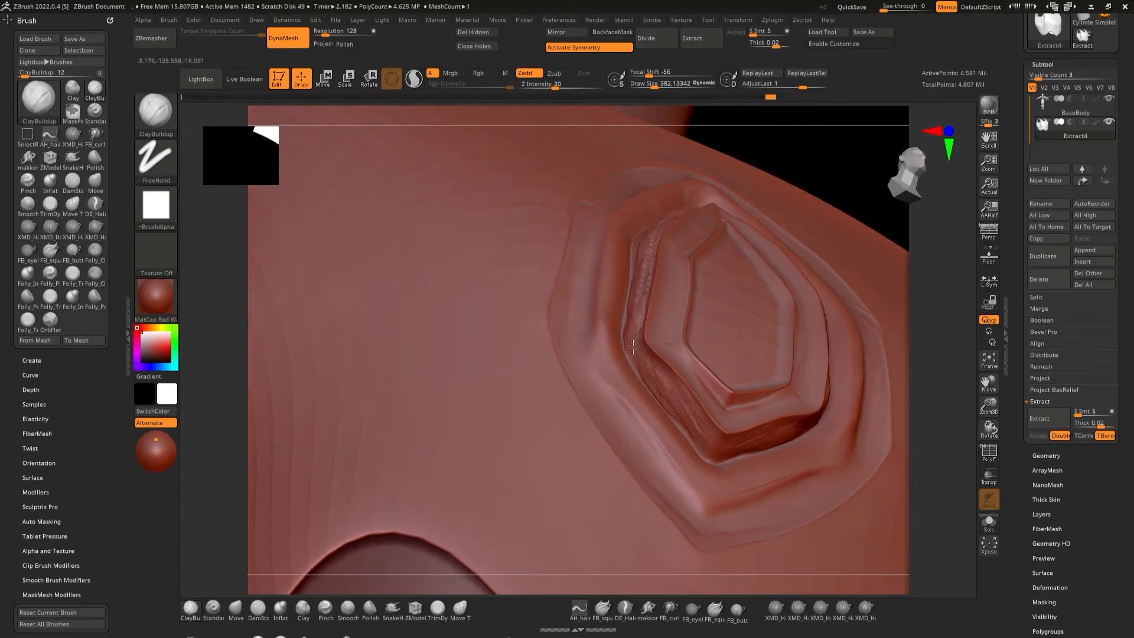
- Build up more clay with the ClayBuildup brush along the lower part of the channel around the ornament's inner ring
right_drag(647, 373, 664, 242)
drag(675, 408, 772, 413)
mouse_move(773, 414)
right_down()
mouse_move(536, 497)
mouse_move(637, 460)
right_up()
- Smooth the built-up clay along both sides, the top and the lower point of the channel around the inner ring
key(b)
key(t)
key(d)
click(370, 608)
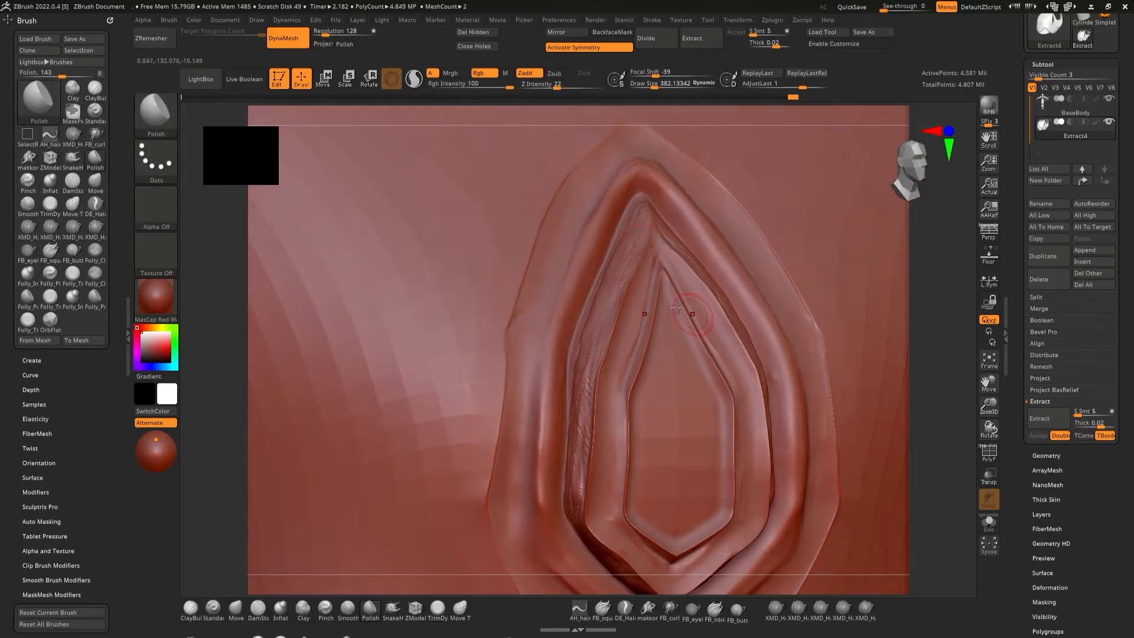
mouse_move(586, 383)
shift+mouse_down()
mouse_move(590, 348)
mouse_move(579, 494)
shift+mouse_up()
mouse_move(579, 493)
right_down()
mouse_move(666, 436)
mouse_move(764, 339)
mouse_move(821, 337)
right_up()
shift+drag(584, 289, 665, 154)
right_drag(665, 154, 742, 375)
shift+drag(741, 376, 748, 355)
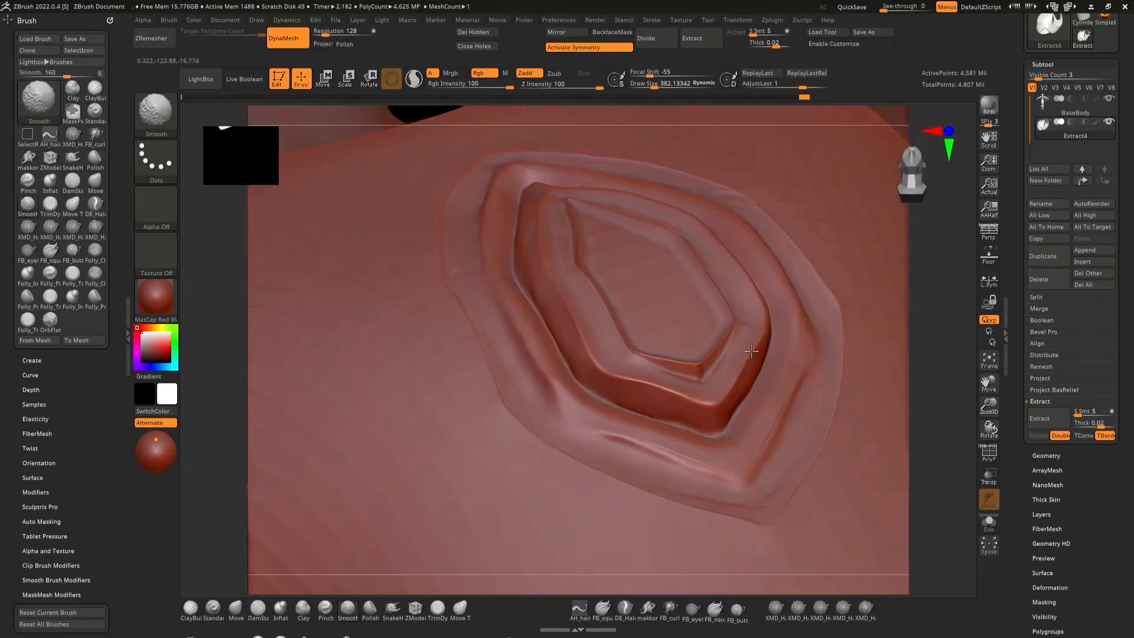
right_drag(748, 355, 655, 186)
shift+drag(655, 186, 738, 316)
shift+drag(710, 464, 649, 511)
right_drag(649, 512, 692, 413)
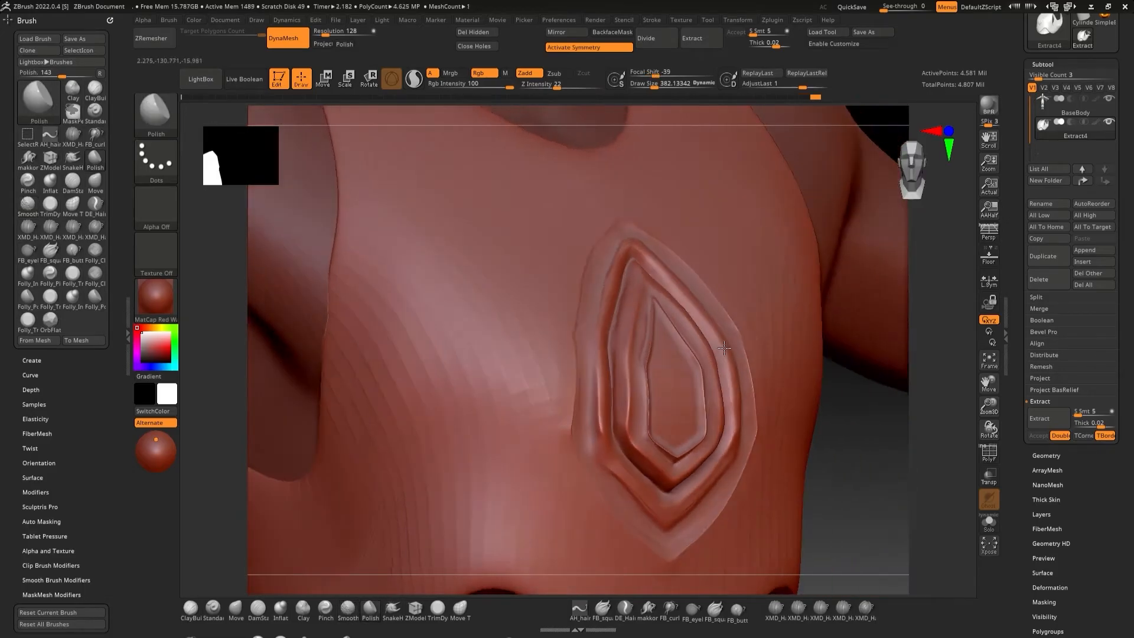
- Recut the grooves between the ornament's rings down to the lower point with the DamStandard brush
mouse_move(692, 359)
right_down()
mouse_move(697, 392)
mouse_move(690, 367)
right_up()
key(b)
key(d)
key(s)
drag(647, 235, 647, 272)
mouse_move(648, 272)
mouse_down()
mouse_move(682, 317)
mouse_move(731, 495)
mouse_up()
right_drag(689, 403, 692, 371)
drag(677, 480, 753, 409)
- Smooth the upper point and the sides of the ornament's outer ring
right_drag(753, 378, 768, 355)
shift+drag(677, 199, 681, 184)
shift+drag(746, 343, 746, 416)
shift+drag(733, 275, 732, 440)
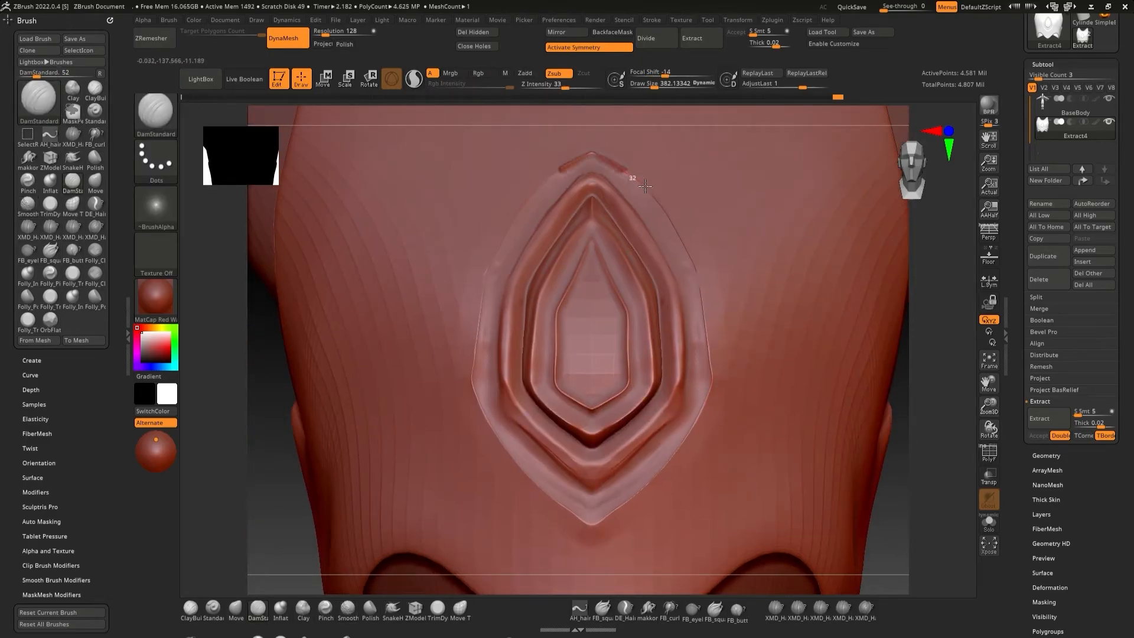
- Carve the ornament's outer outline with the DamStandard brush and build up clay along the rim with ClayBuildup
mouse_move(645, 186)
mouse_down()
mouse_move(685, 251)
mouse_move(702, 310)
mouse_up()
key(ctrl+z)
mouse_move(592, 153)
mouse_down()
mouse_move(654, 202)
mouse_move(707, 371)
mouse_move(592, 522)
mouse_move(697, 413)
mouse_up()
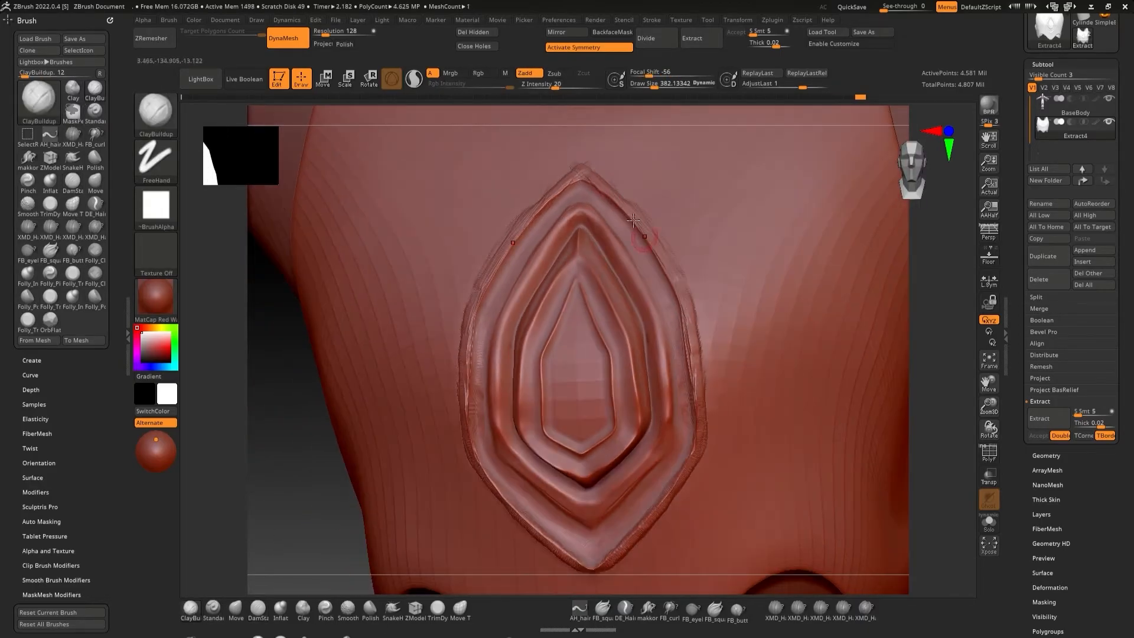
drag(633, 220, 679, 322)
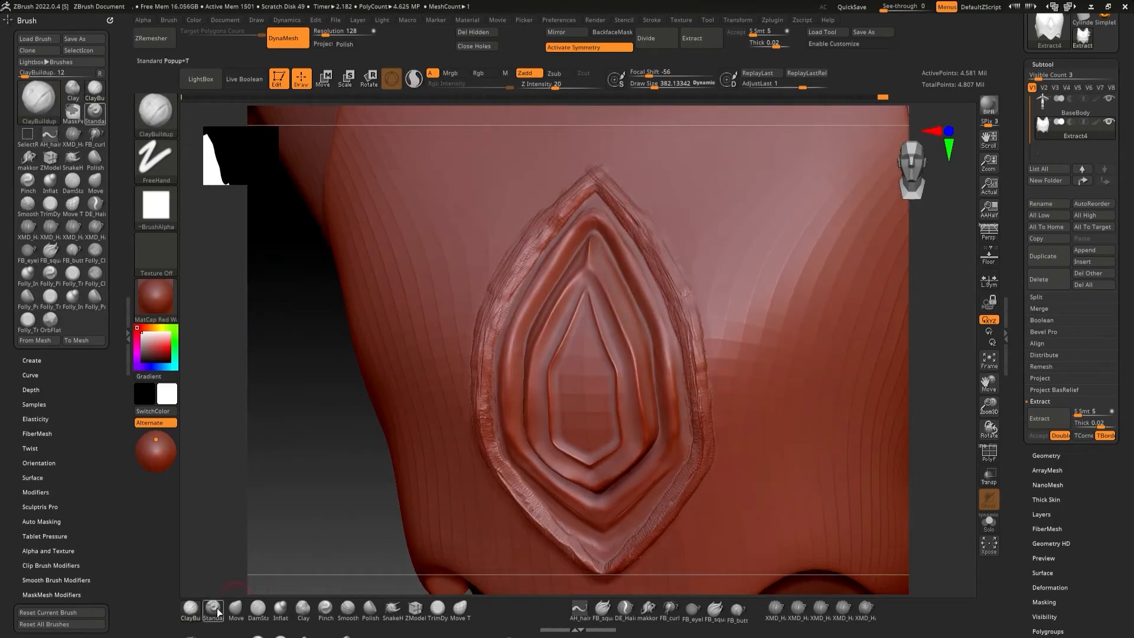
- Cut a crisp groove around the built-up outer rim of the ornament with the DamStandard brush
key(b)
key(d)
key(s)
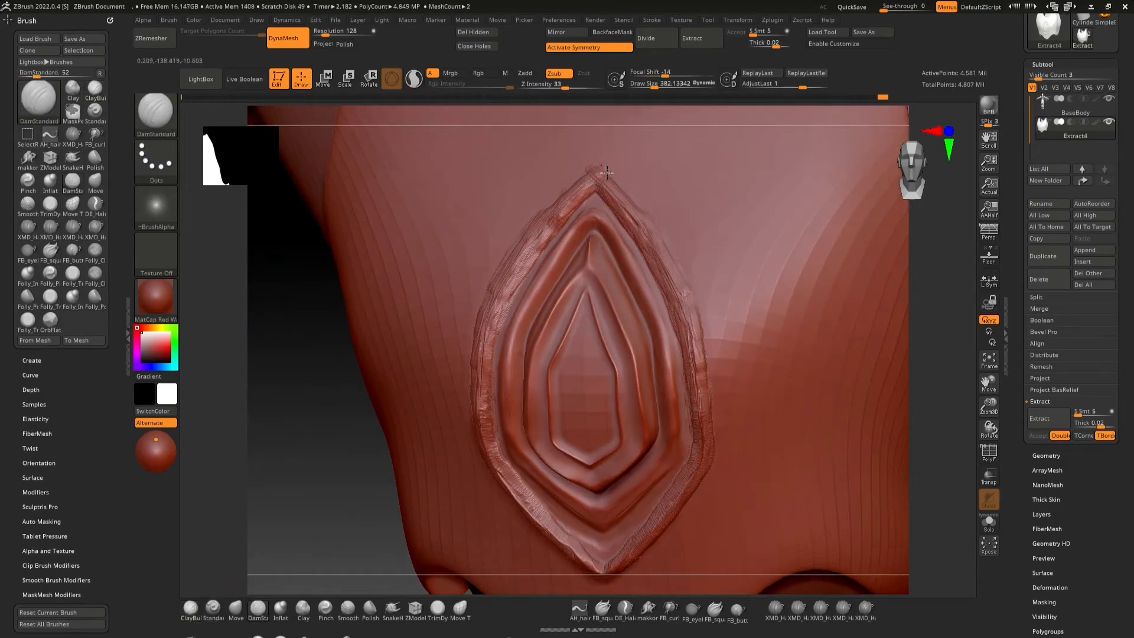
mouse_move(618, 187)
mouse_down()
mouse_move(667, 278)
mouse_move(711, 452)
mouse_up()
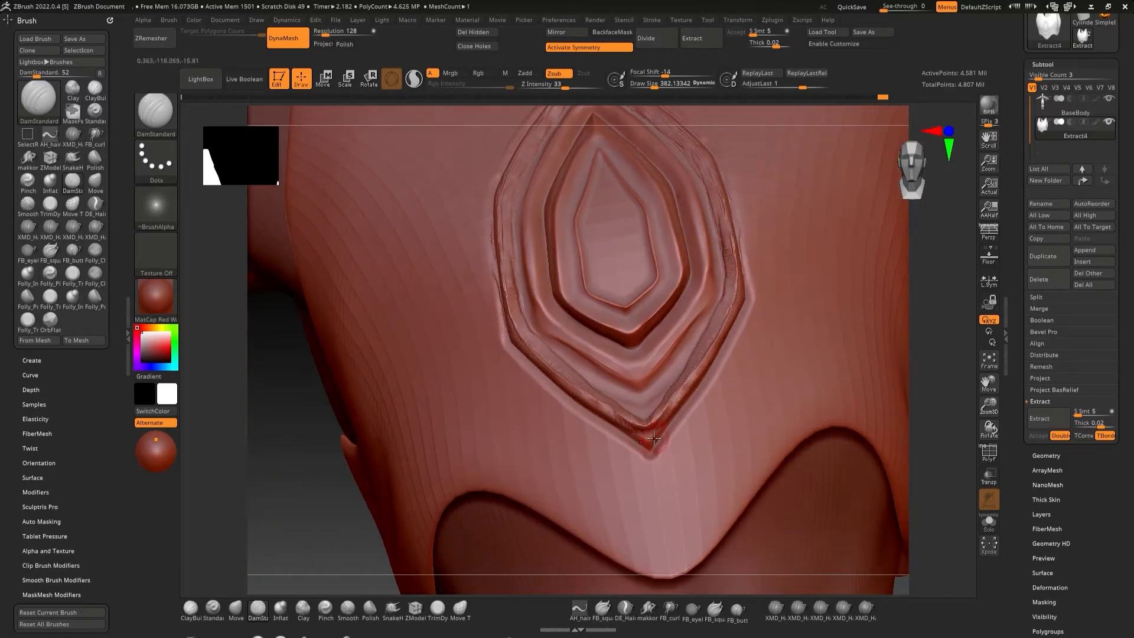
- Add clay at the rim's lower point with ClayBuildup and smooth the outer rim at a draw size of about 1037
key(b)
key(c)
key(b)
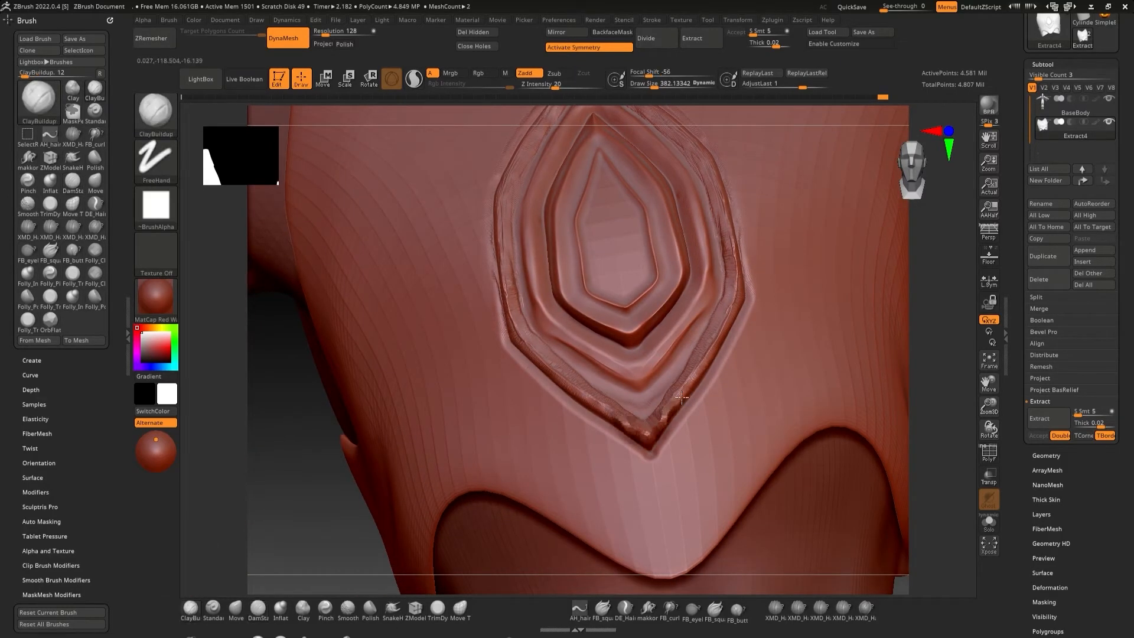
key(space)
drag(732, 269, 759, 258)
shift+drag(718, 369, 653, 443)
right_drag(652, 443, 703, 296)
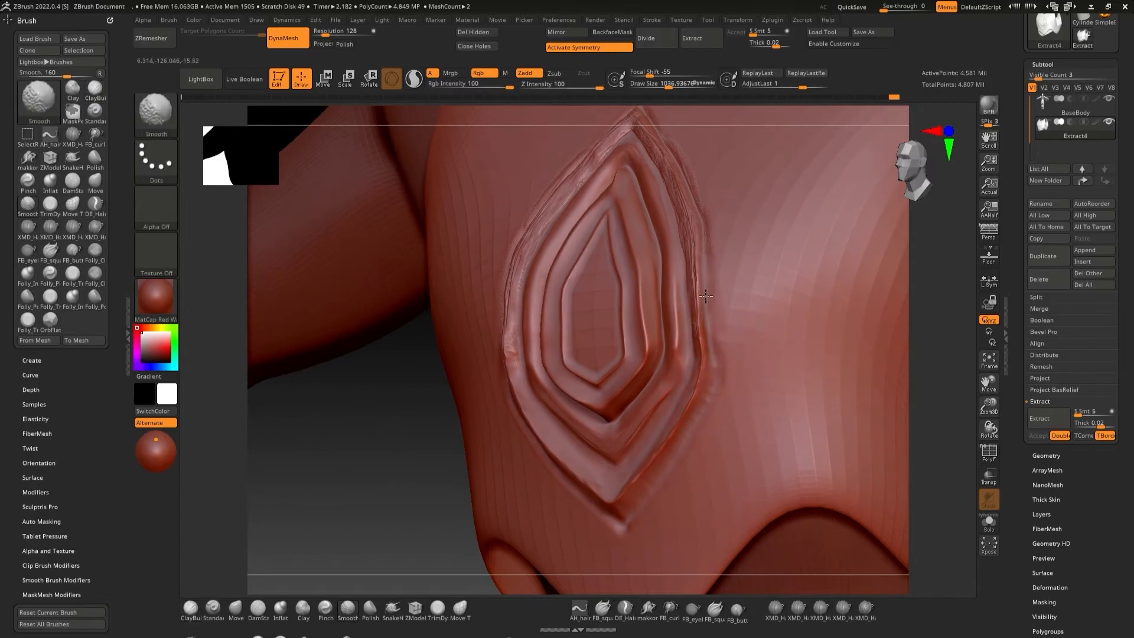
shift+drag(703, 260, 688, 177)
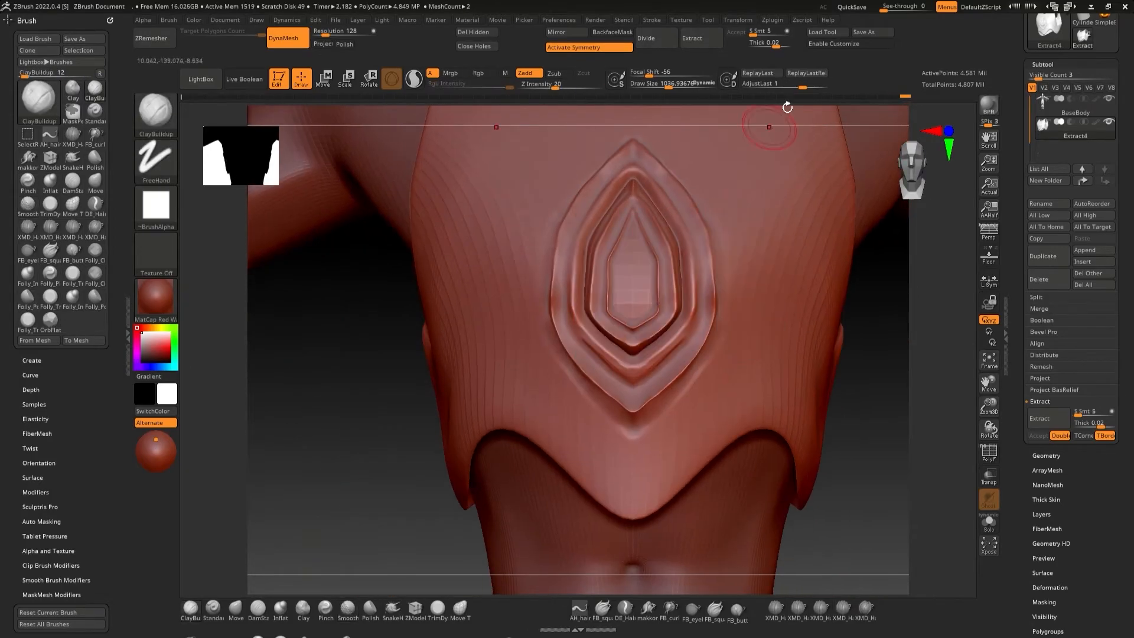
- Pinch the lower edge of the ornament's ring with the Pinch brush at a draw size of about 362
key(space)
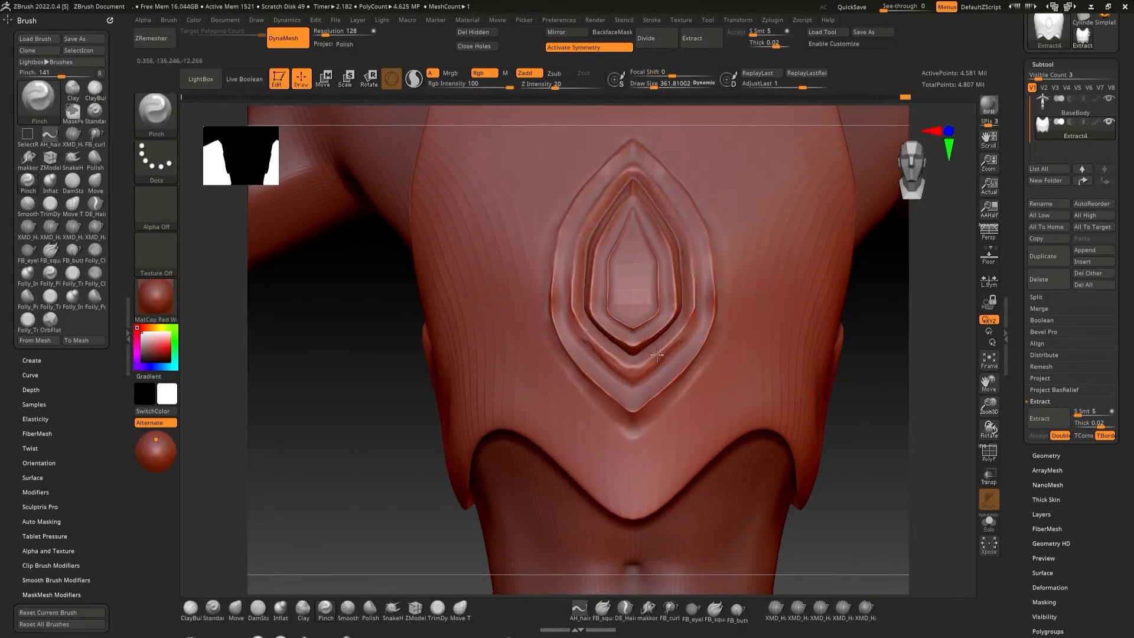
drag(656, 354, 637, 369)
mouse_move(683, 262)
right_down()
mouse_move(665, 281)
mouse_move(721, 296)
mouse_move(708, 233)
mouse_move(600, 272)
right_up()
- Flatten the ornament's outer ring with the TrimDynamic brush and smooth its sides and points
key(b)
key(t)
key(d)
mouse_move(565, 239)
shift+mouse_down()
mouse_move(625, 295)
mouse_move(684, 514)
shift+mouse_up()
alt+right_drag(681, 527, 730, 257)
mouse_move(734, 233)
mouse_down()
mouse_move(732, 296)
mouse_move(638, 425)
mouse_move(578, 471)
mouse_up()
shift+drag(688, 384, 715, 328)
mouse_move(715, 328)
ctrl+right_down()
mouse_move(742, 324)
mouse_move(750, 378)
ctrl+right_up()
right_drag(750, 377, 735, 261)
mouse_move(710, 479)
ctrl+right_down()
mouse_move(720, 366)
mouse_move(707, 232)
ctrl+right_up()
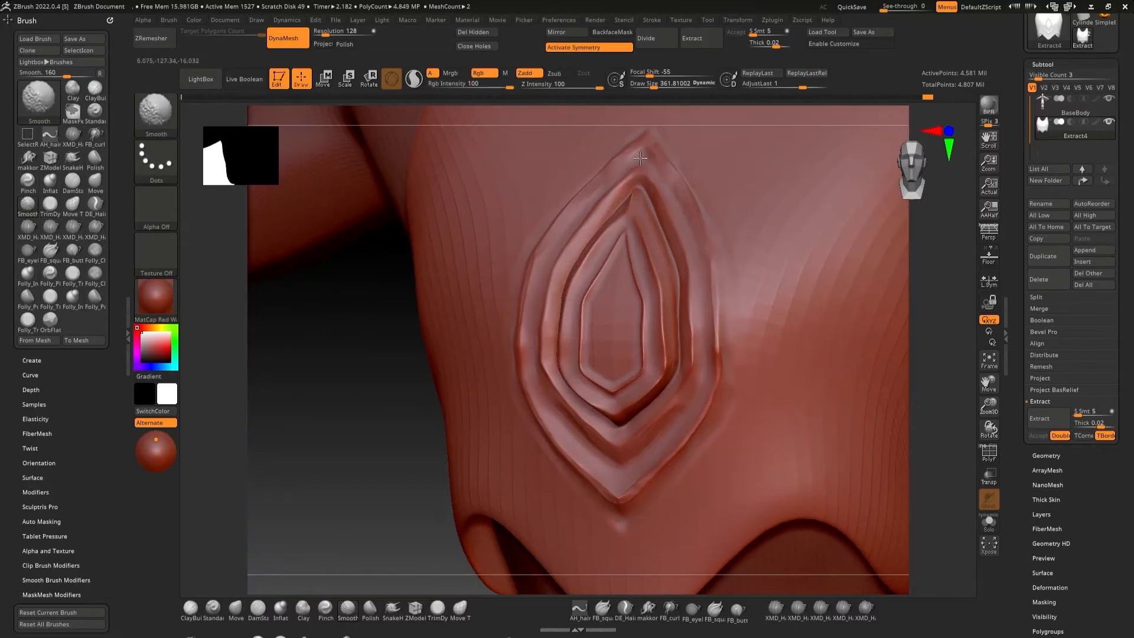
mouse_move(717, 366)
shift+right_down()
mouse_move(752, 378)
mouse_move(680, 520)
shift+right_up()
- Set the DamStandard brush to a draw size of about 540 and carve a groove along the armor's front lower hem
key(b)
key(d)
key(s)
key(space)
drag(692, 480, 788, 429)
key(ctrl+z)
key(space)
drag(745, 425, 749, 425)
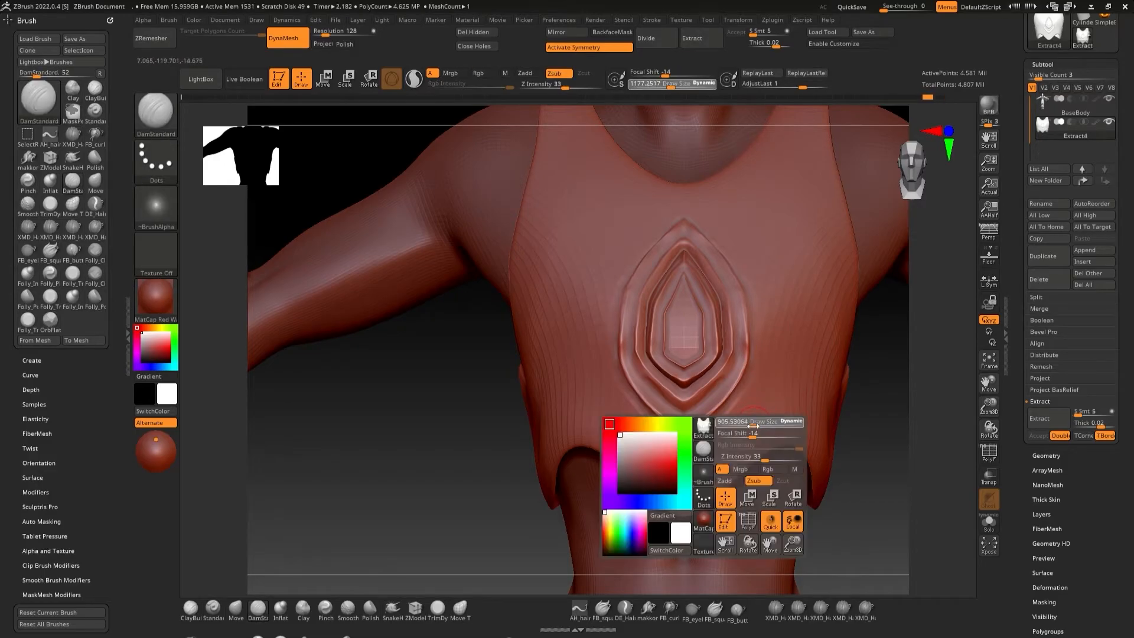
alt+right_drag(686, 505, 674, 398)
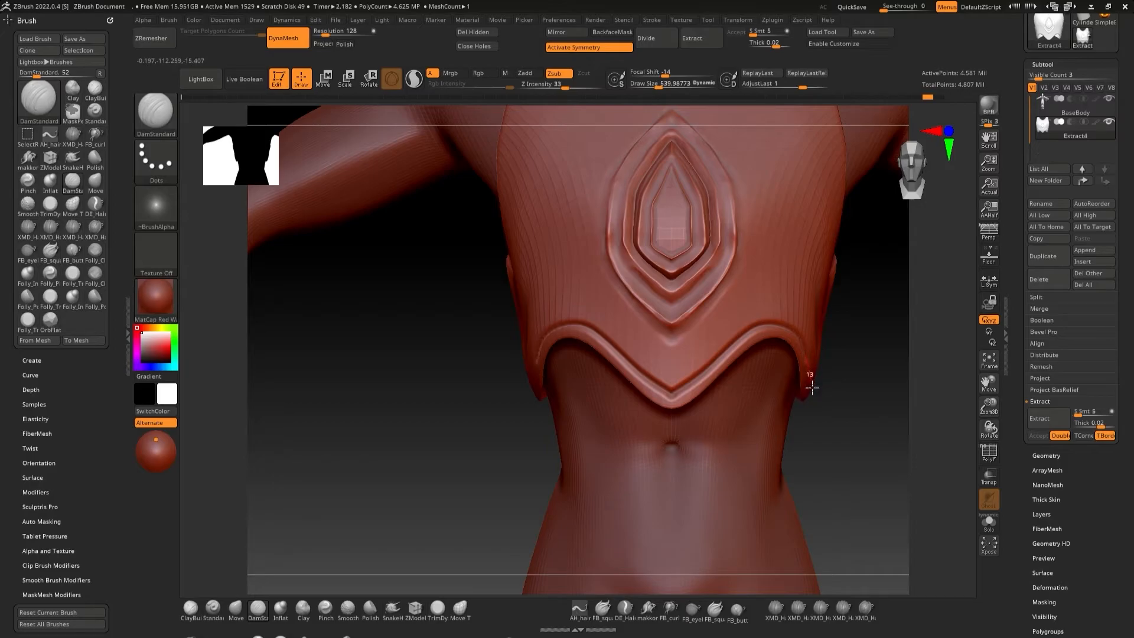
drag(827, 359, 682, 353)
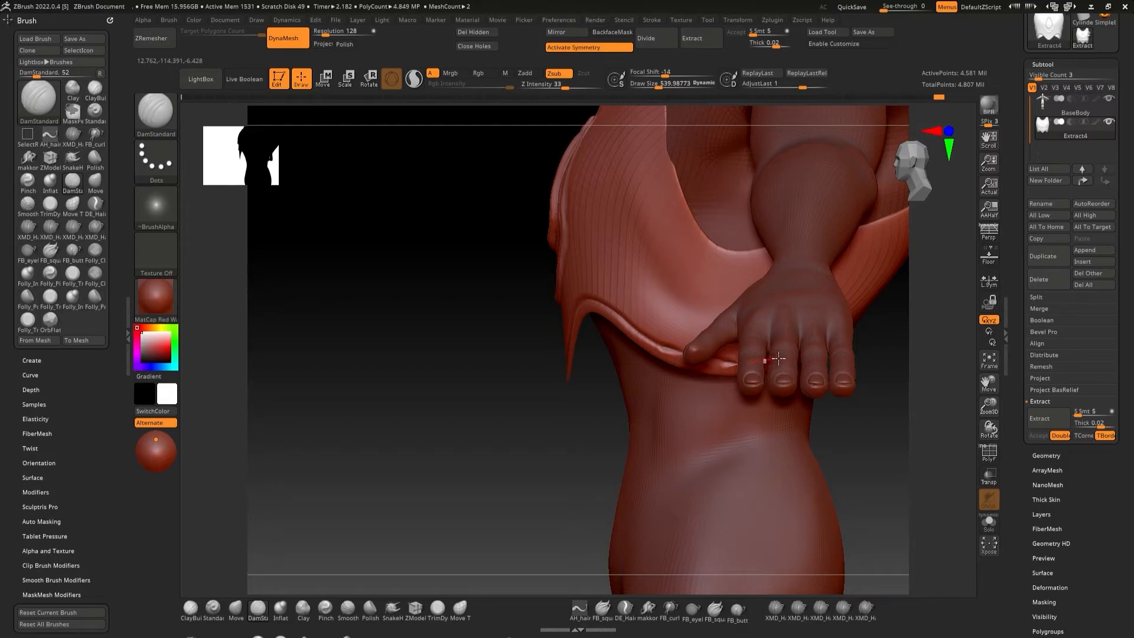
- Redo the hem groove at the armor's side and continue it along the lower edge toward the back
mouse_move(801, 345)
right_down()
mouse_move(789, 319)
mouse_move(760, 343)
right_up()
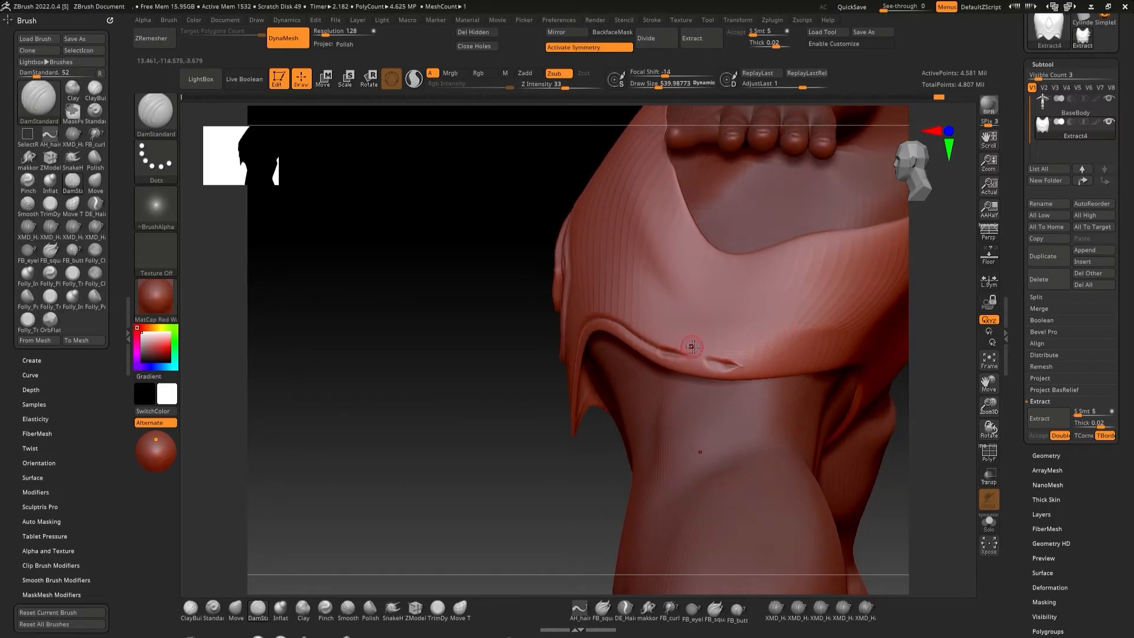
right_drag(692, 347, 709, 353)
key(ctrl+z)
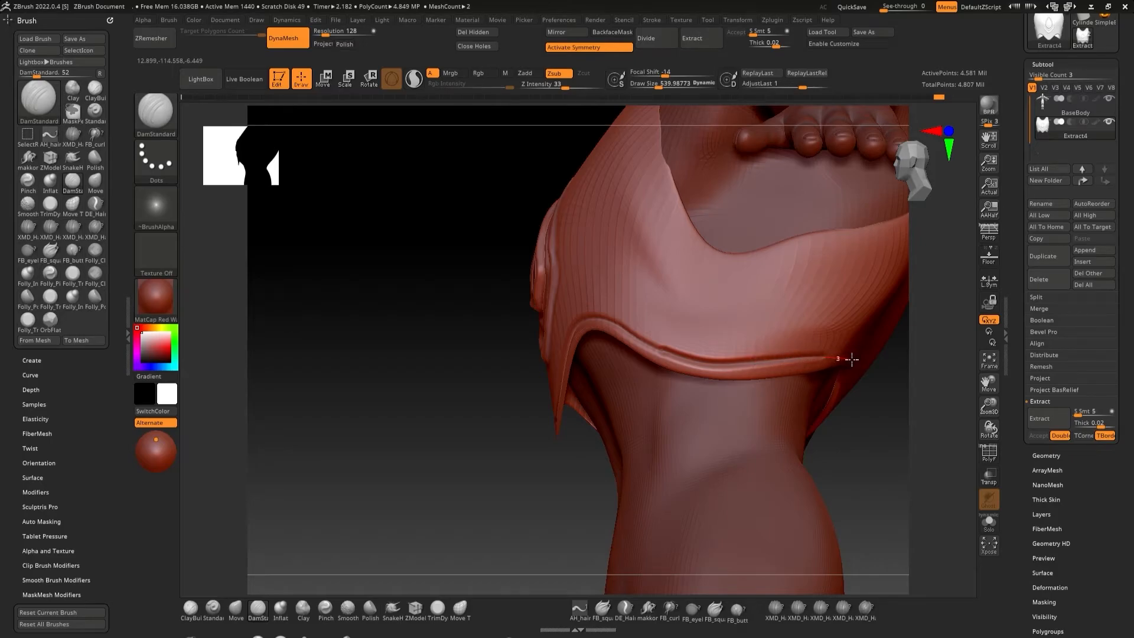
drag(939, 319, 785, 279)
- Carve a groove along the armor's front neckline and over the shoulder straps with the DamStandard brush
drag(669, 367, 745, 334)
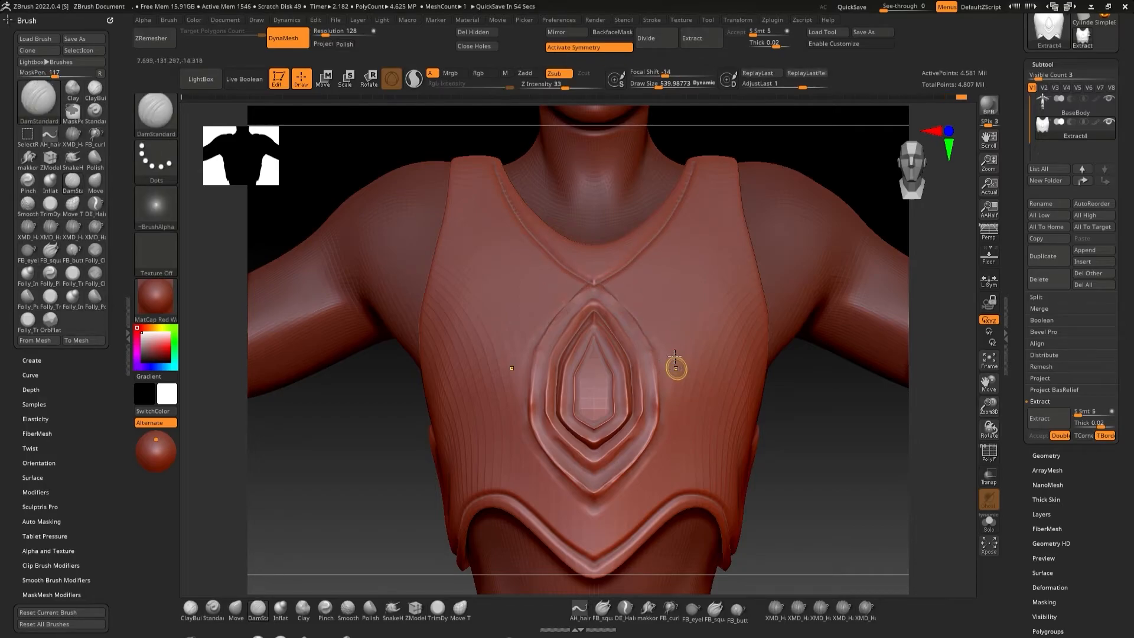
mouse_move(665, 362)
mouse_down()
mouse_move(662, 423)
mouse_move(627, 479)
mouse_move(594, 500)
mouse_up()
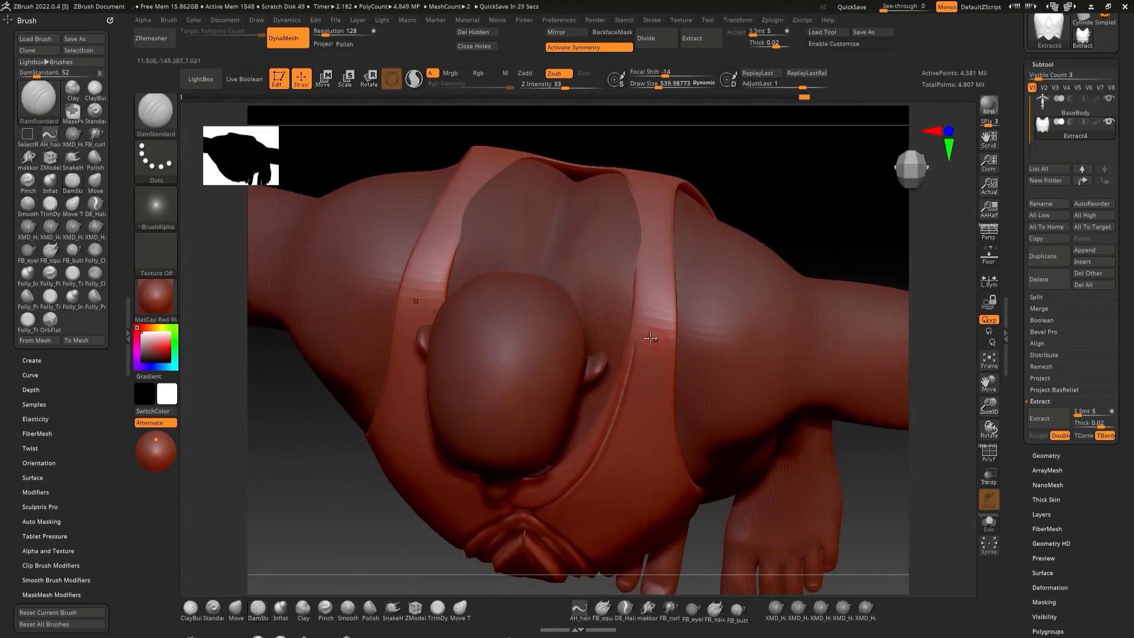
drag(650, 307, 648, 189)
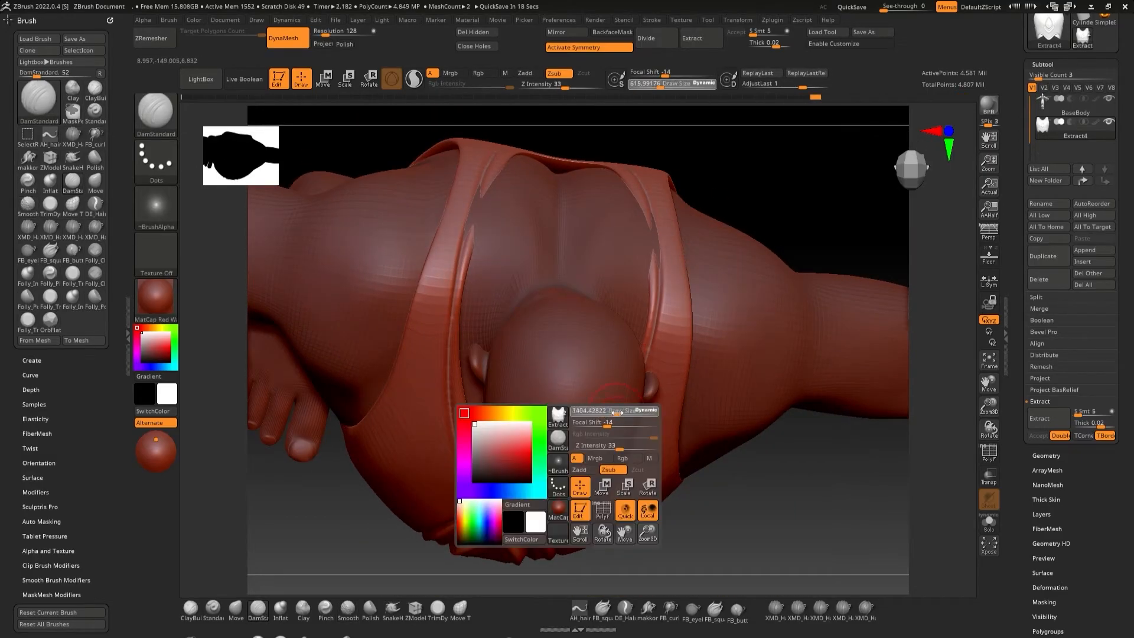
- Extend the neckline groove around the armor's back neck opening with the DamStandard brush at a draw size of about 1365
key(b)
key(m)
key(v)
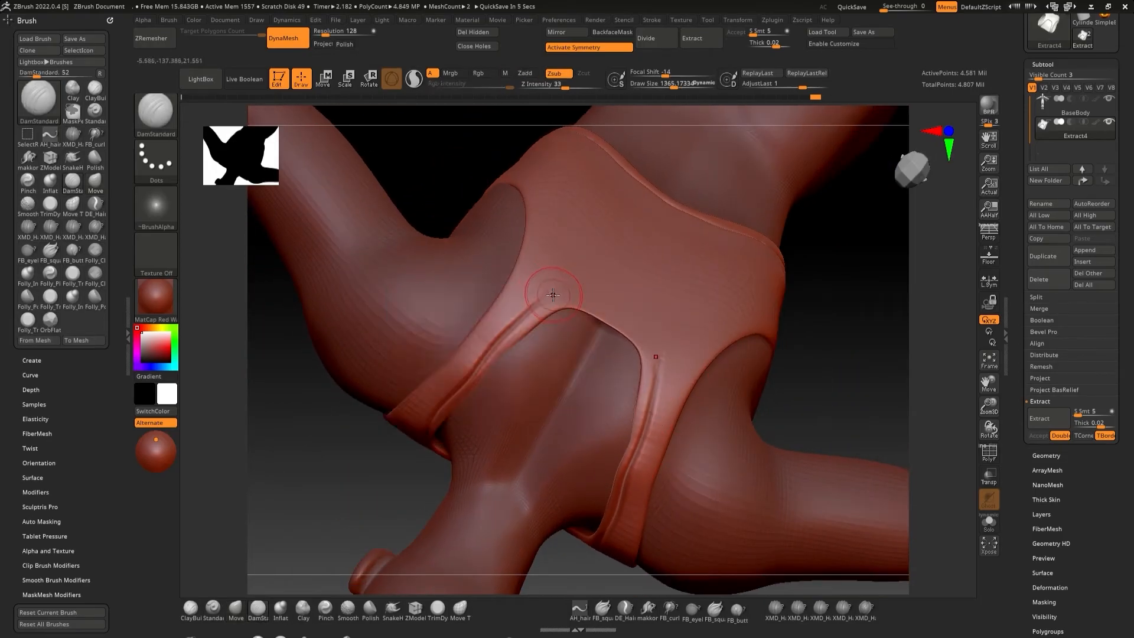
ctrl+drag(657, 381, 647, 325)
key(b)
key(d)
key(s)
mouse_move(539, 300)
mouse_down()
mouse_move(587, 301)
mouse_move(650, 384)
mouse_up()
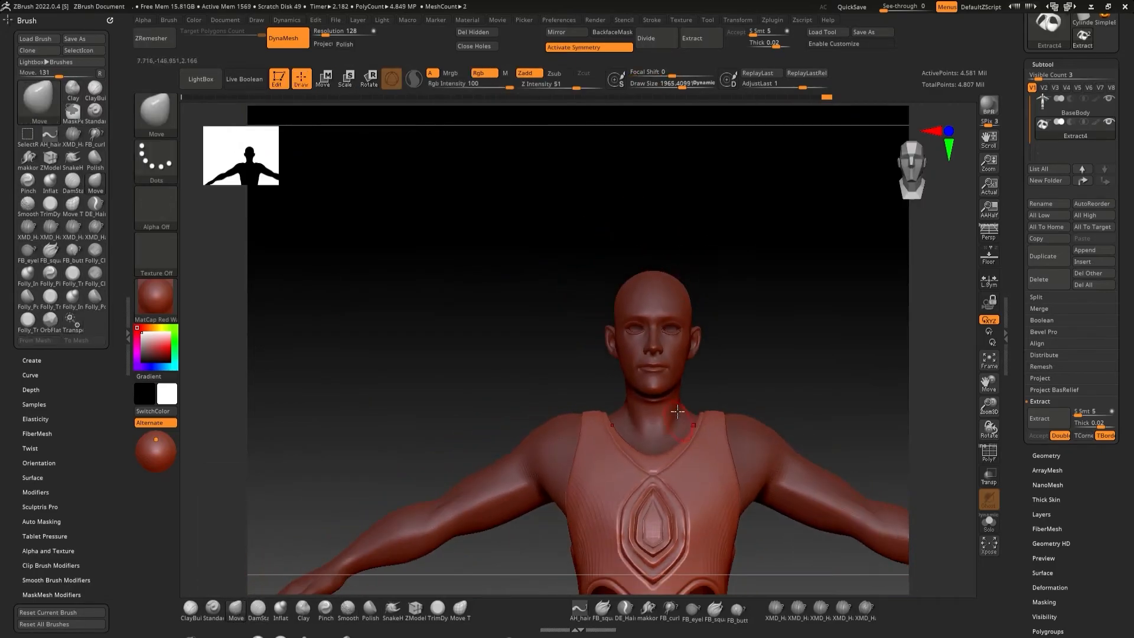
- Set the draw size to about 304 and mask the ornament's center panel with the MaskPen brush
ctrl+right_drag(693, 401, 750, 358)
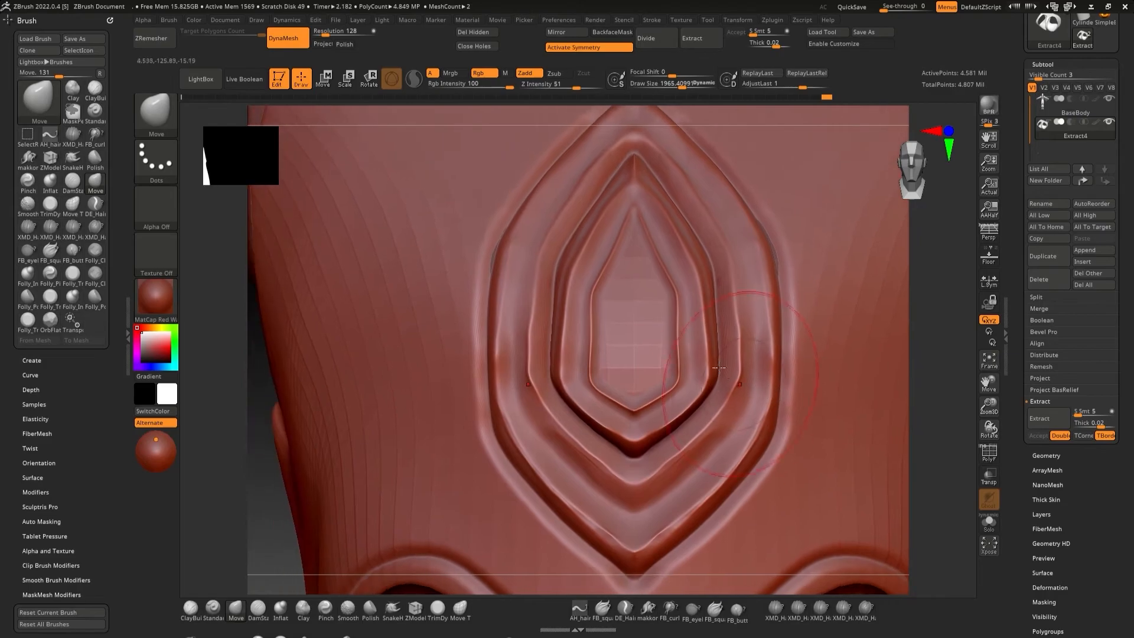
key(space)
drag(669, 336, 653, 334)
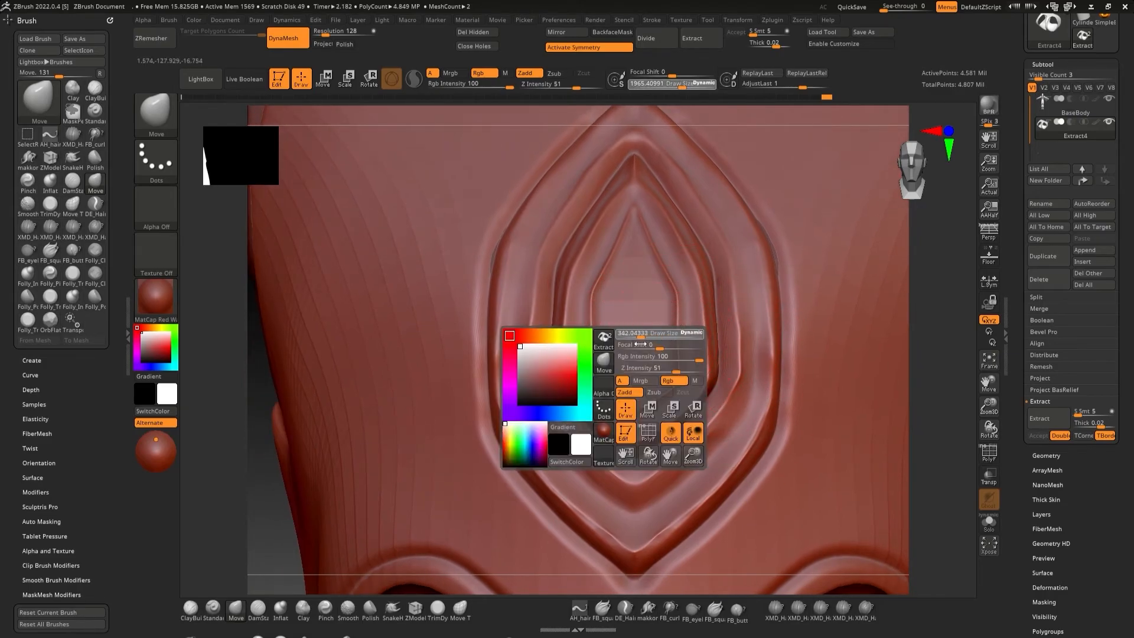
key(ctrl)
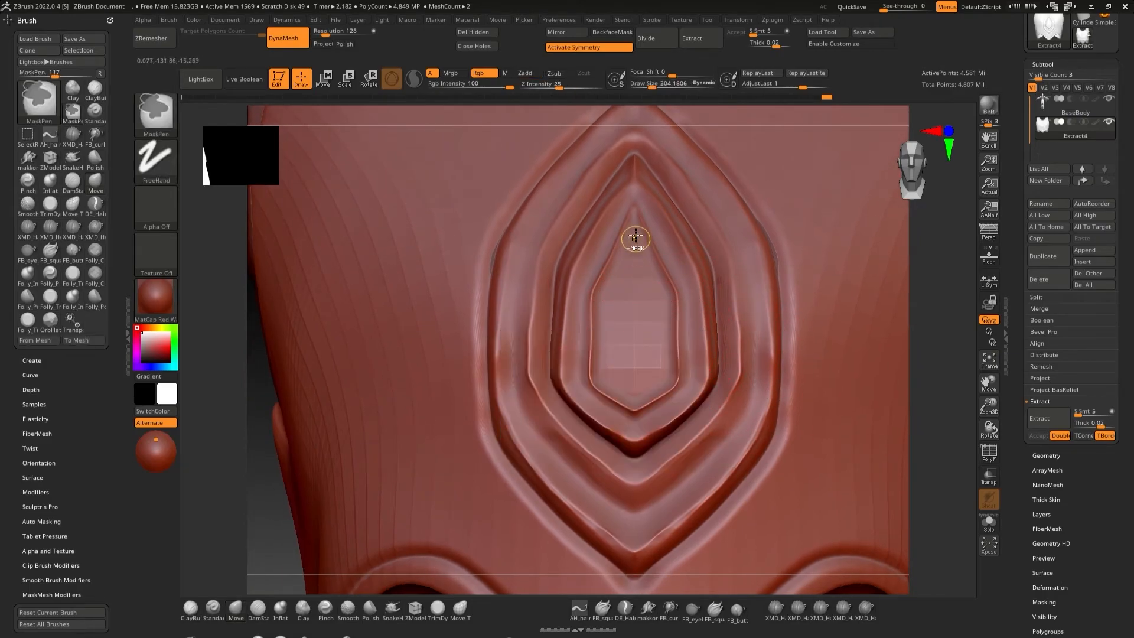
mouse_move(619, 256)
ctrl+mouse_down()
mouse_move(623, 247)
mouse_move(603, 289)
mouse_move(602, 378)
mouse_move(631, 401)
mouse_move(652, 324)
mouse_move(641, 322)
ctrl+mouse_up()
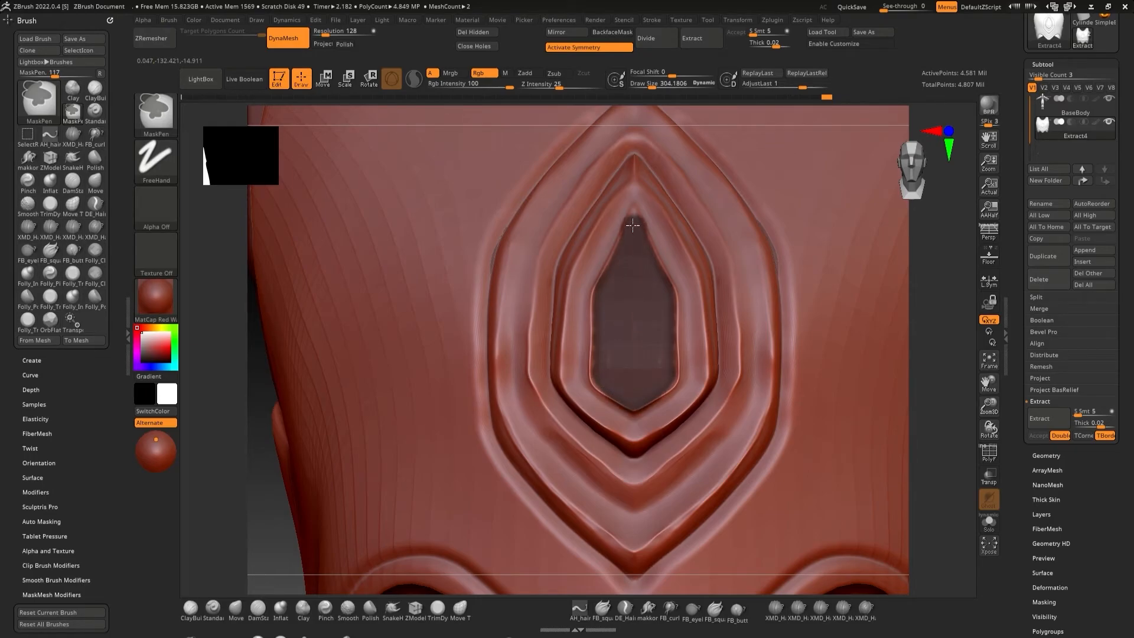
mouse_move(598, 311)
ctrl+mouse_down()
mouse_move(600, 382)
mouse_move(637, 403)
mouse_move(670, 289)
mouse_move(643, 199)
mouse_move(690, 313)
mouse_move(694, 390)
ctrl+mouse_up()
- Refine the mask so that it fills the center panel up to its border and pointed tip
key(b)
key(m)
key(v)
key(ctrl+z)
ctrl+alt+drag(691, 293, 692, 394)
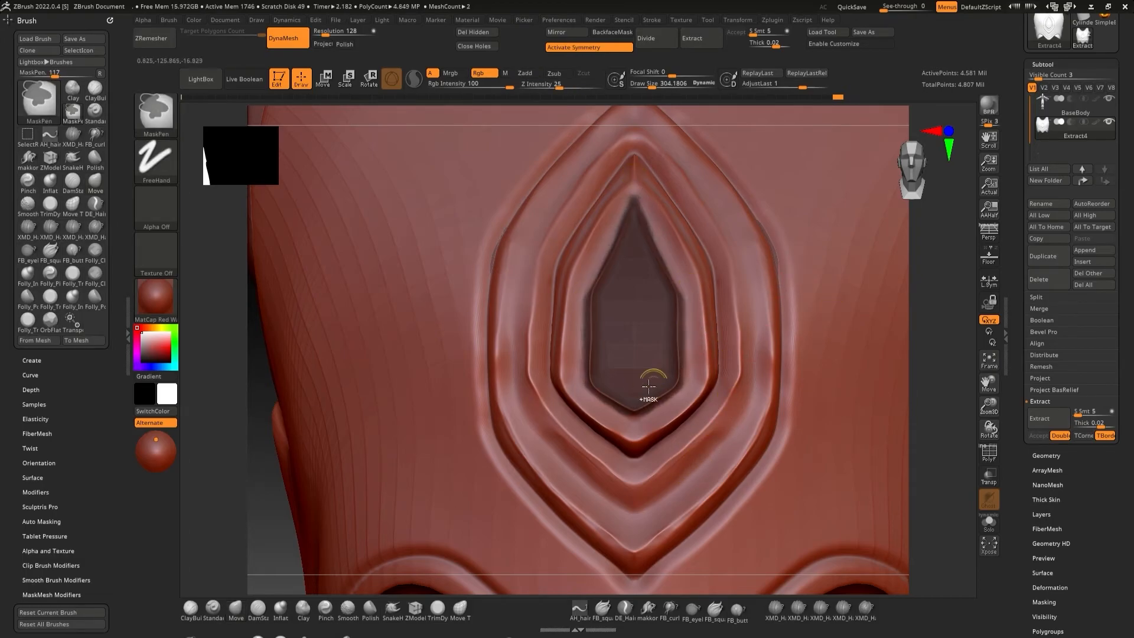
- Invert the mask to expose only the center panel, then blur and sharpen the mask's edge
key(ctrl+i)
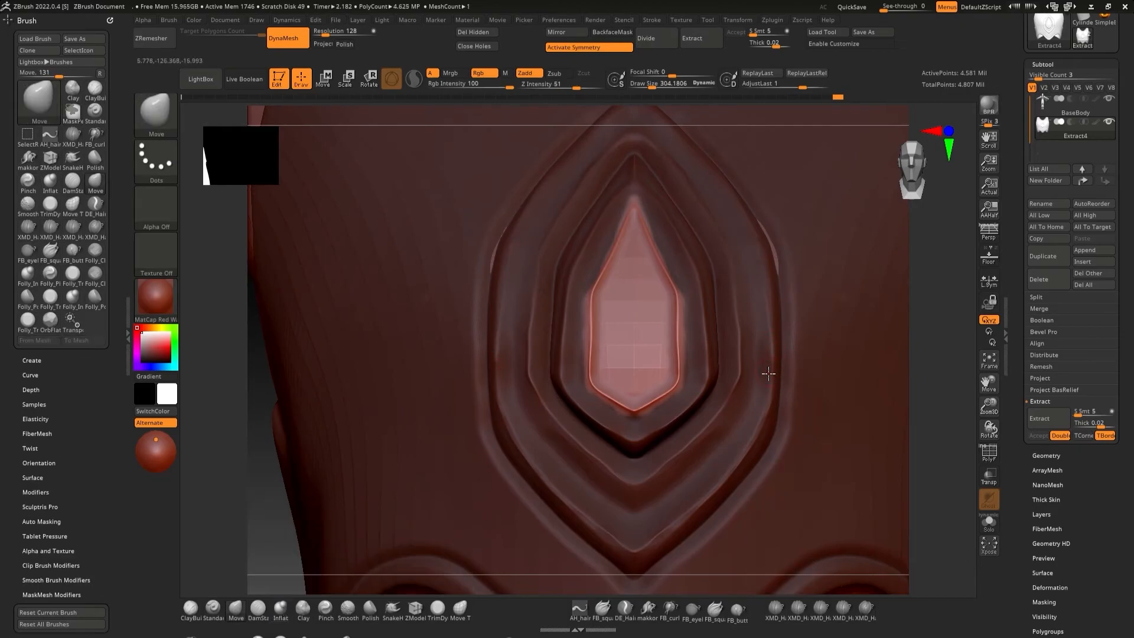
ctrl+right_drag(768, 371, 803, 332)
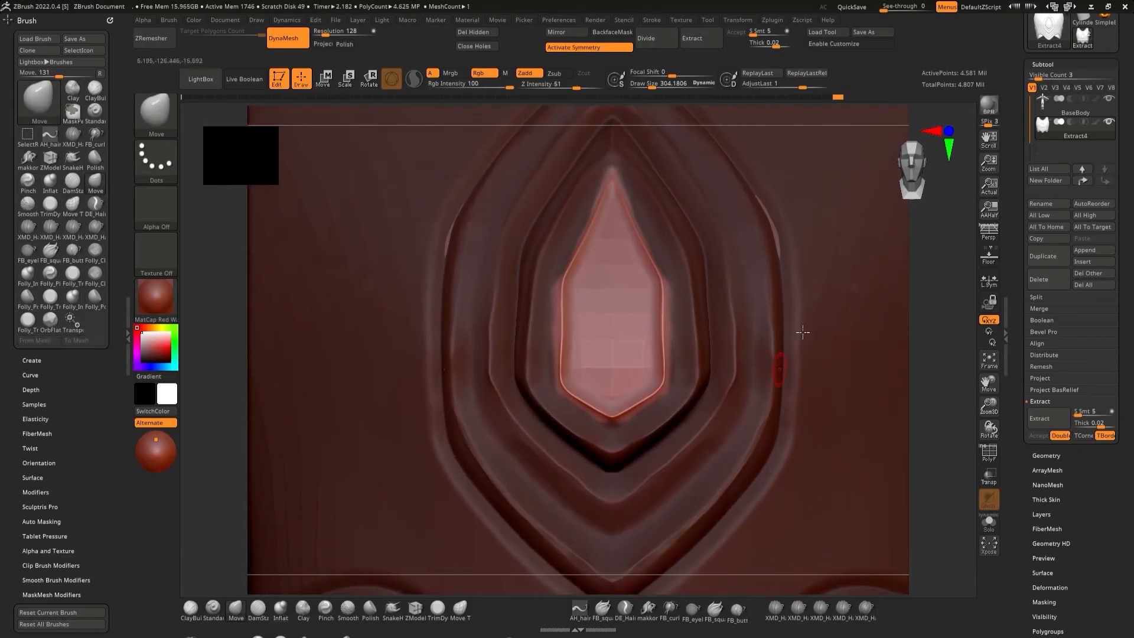
click(1030, 354)
drag(1031, 354, 1031, 180)
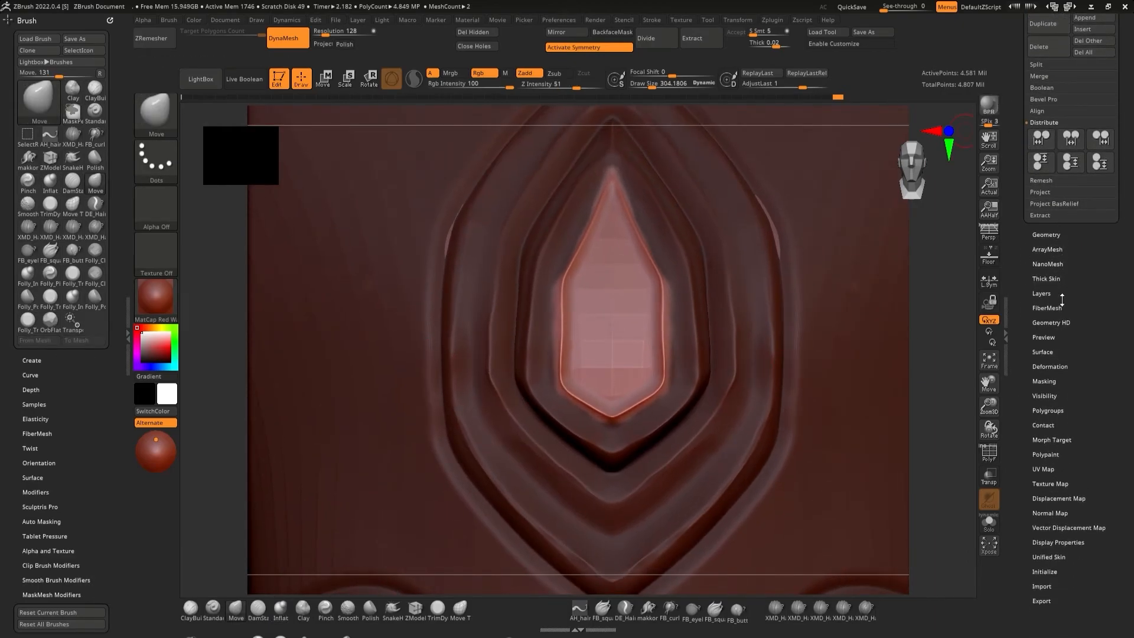
click(1044, 381)
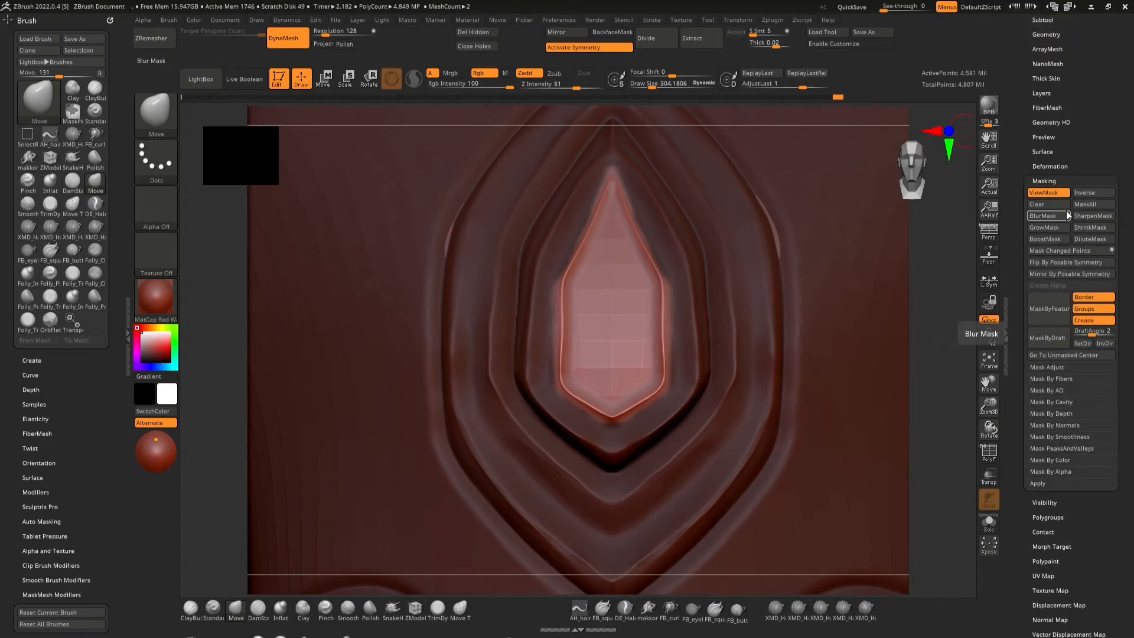
click(1058, 215)
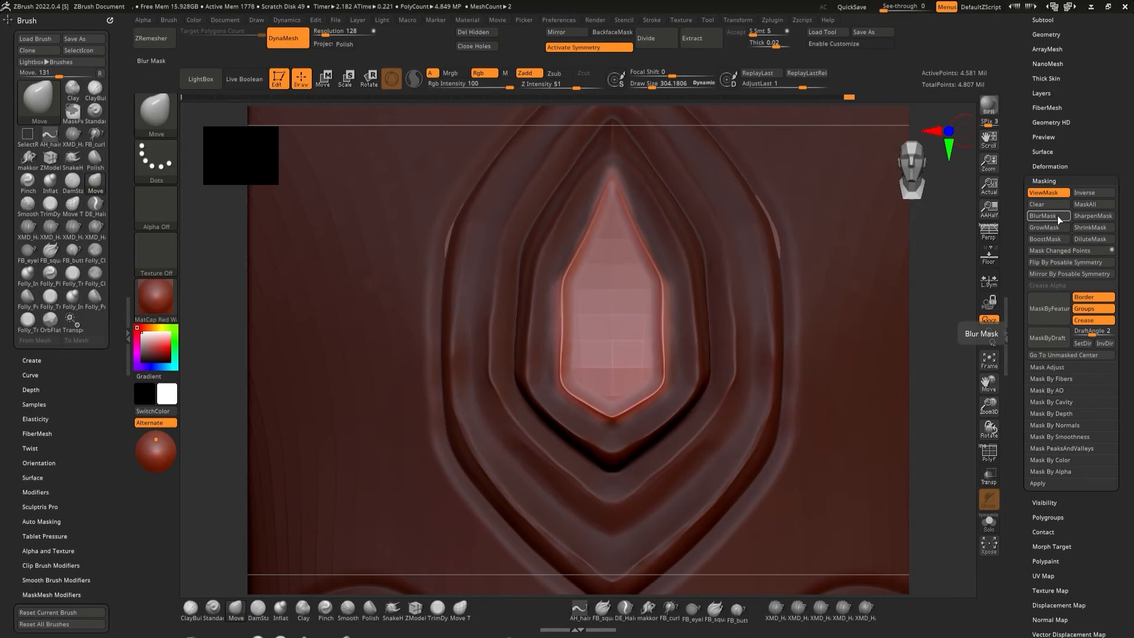
click(1094, 217)
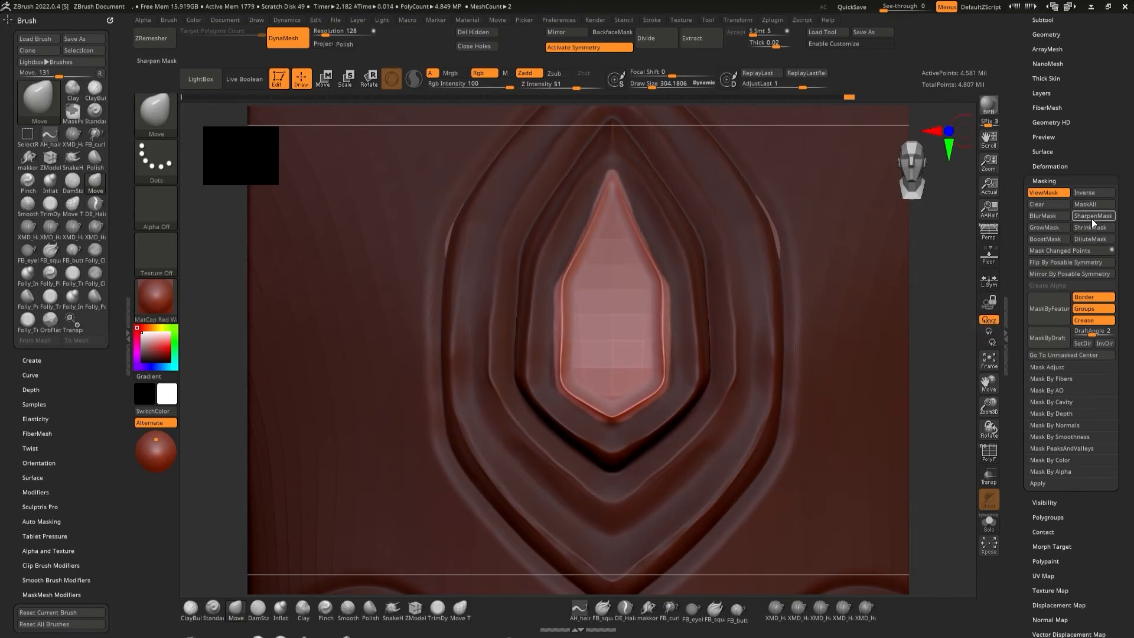
click(1093, 218)
- Activate the Move gizmo and center it on the unmasked center panel of the chest ornament
key(w)
mouse_move(782, 378)
ctrl+right_down()
mouse_move(787, 415)
mouse_move(752, 189)
ctrl+right_up()
key(f)
key(f)
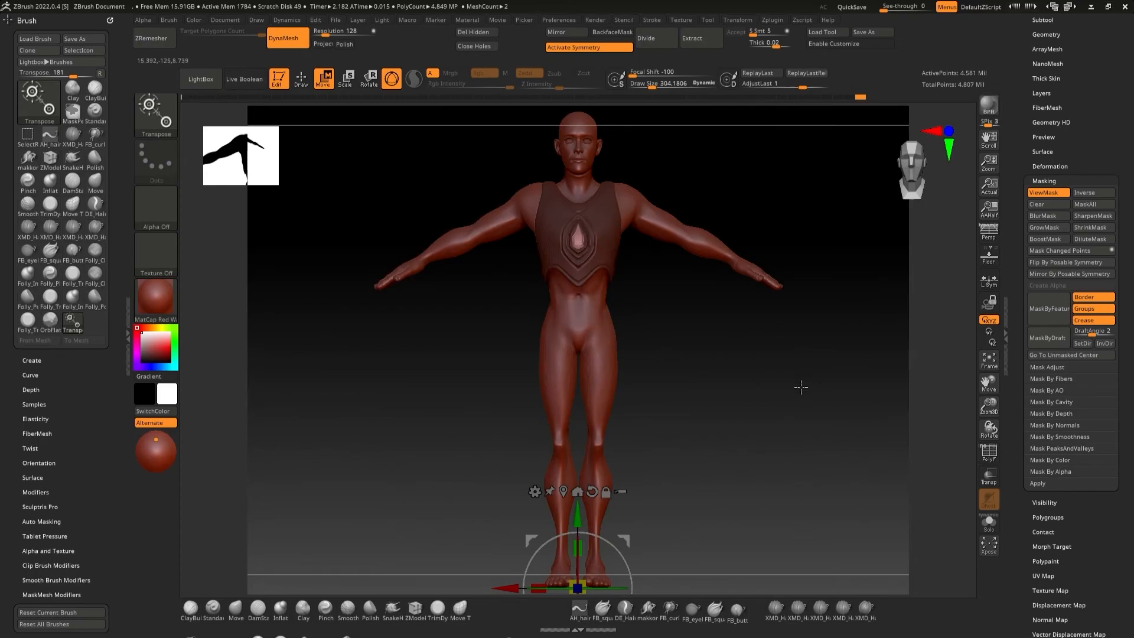
click(564, 491)
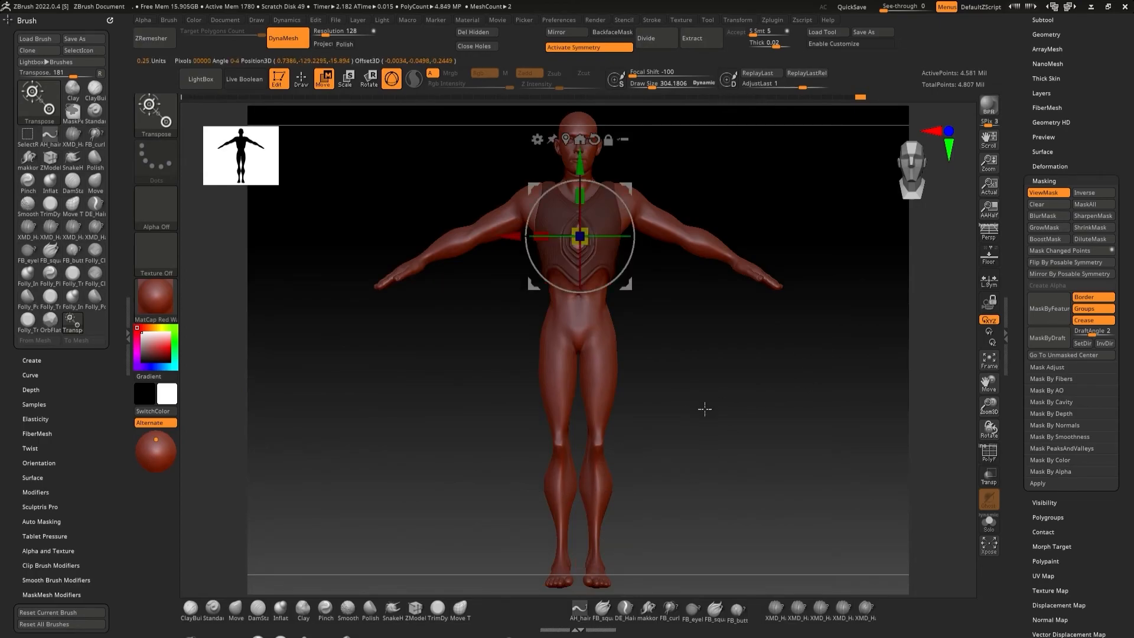
- Move the exposed center panel slightly outward from the chest so that it stands proud of the surrounding rings
key(f)
right_drag(765, 376, 714, 376)
right_drag(623, 394, 585, 427)
drag(526, 357, 512, 362)
right_drag(571, 407, 673, 396)
mouse_move(725, 364)
right_down()
mouse_move(673, 366)
mouse_move(675, 378)
mouse_move(708, 376)
right_up()
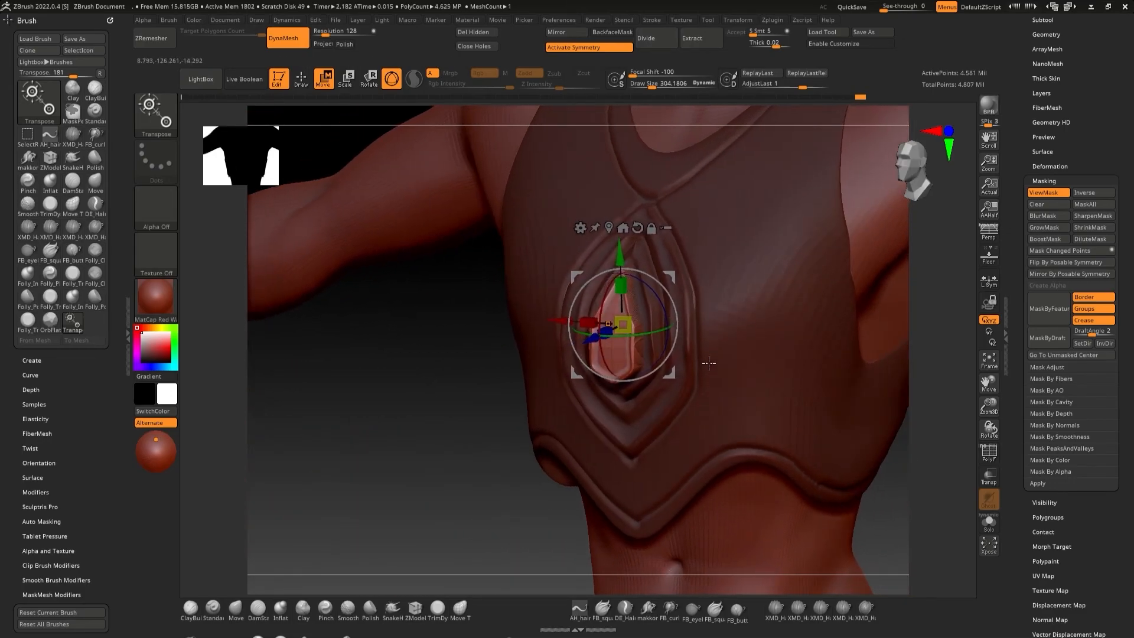
- Return to sculpting at a draw size of about 1251 and flip the mask twice, leaving only the center panel exposed
ctrl+click(902, 467)
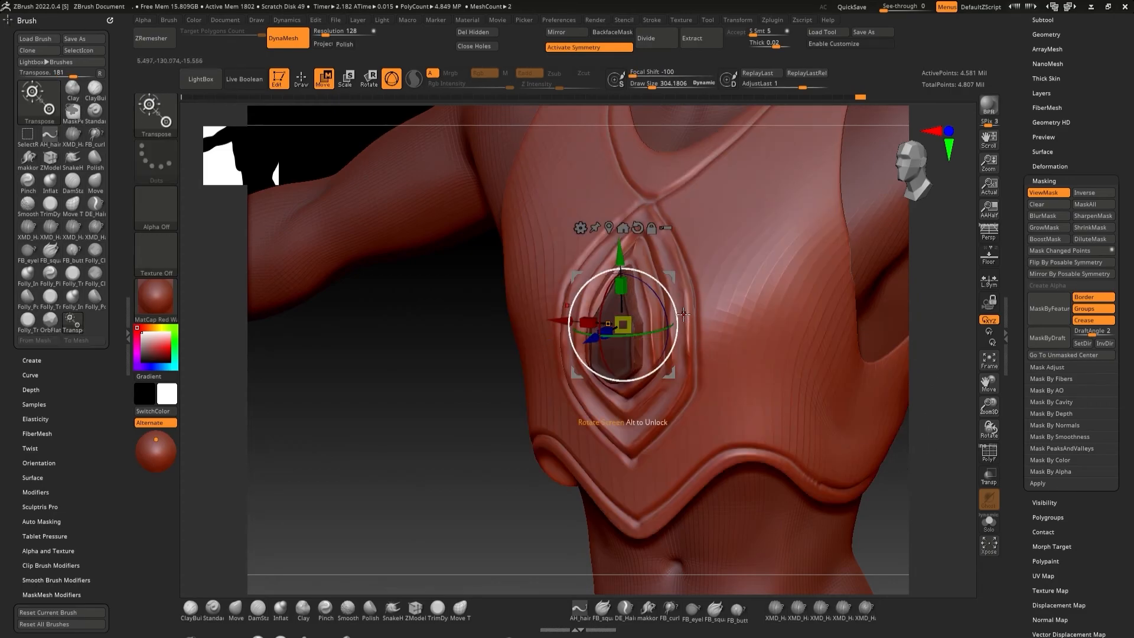
key(q)
key(space)
mouse_move(672, 324)
mouse_down()
mouse_move(692, 329)
mouse_move(677, 334)
mouse_up()
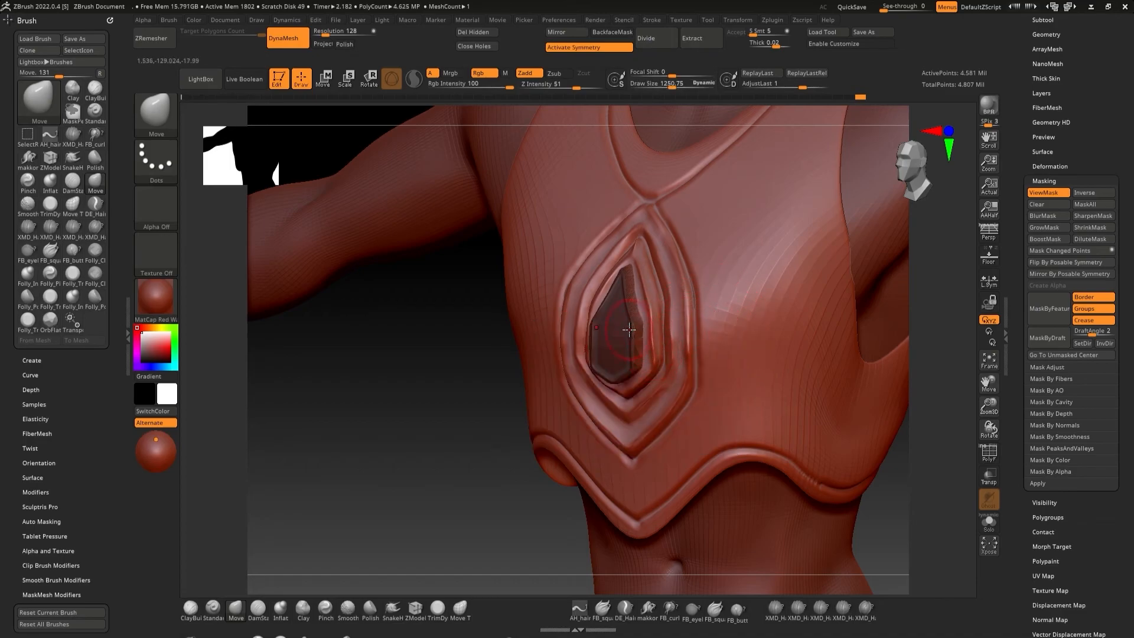
ctrl+click(480, 521)
- Smooth the side walls of the raised center panel with the Smooth brush and clear the mask from the armor
key(shift)
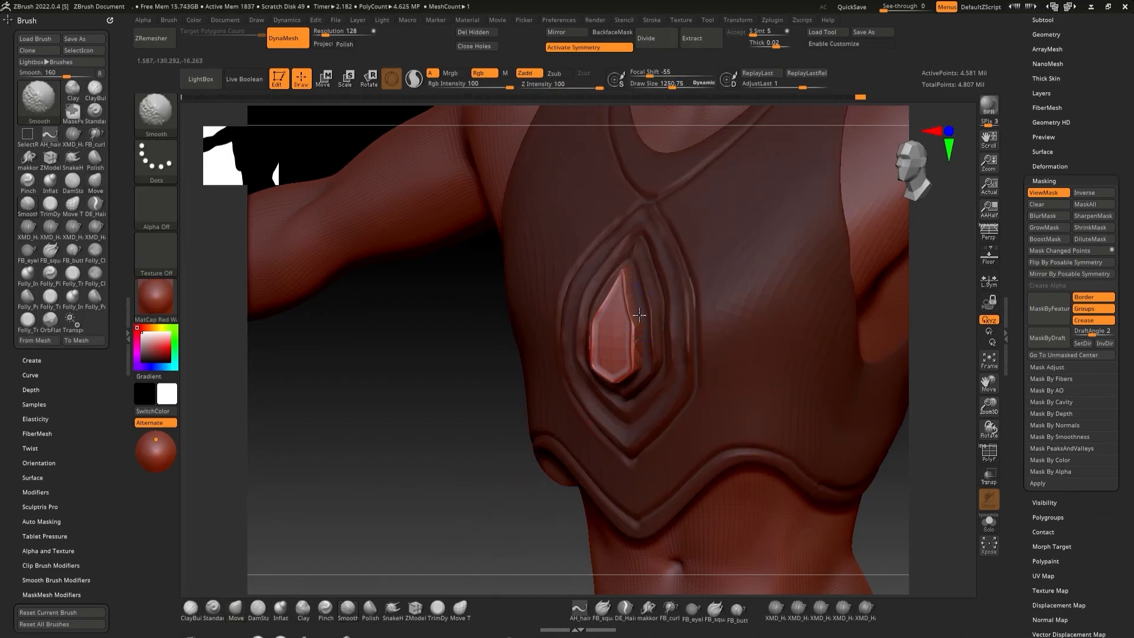
right_drag(642, 361, 665, 253)
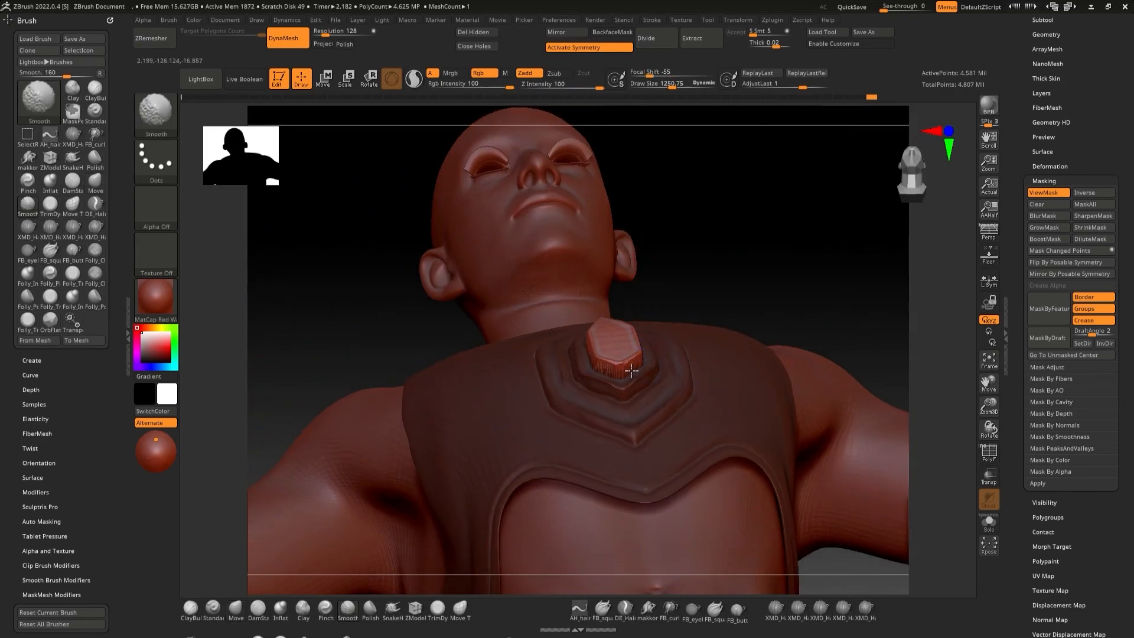
mouse_move(630, 371)
right_down()
mouse_move(665, 357)
mouse_move(663, 413)
mouse_move(694, 400)
right_up()
ctrl+drag(865, 395, 830, 482)
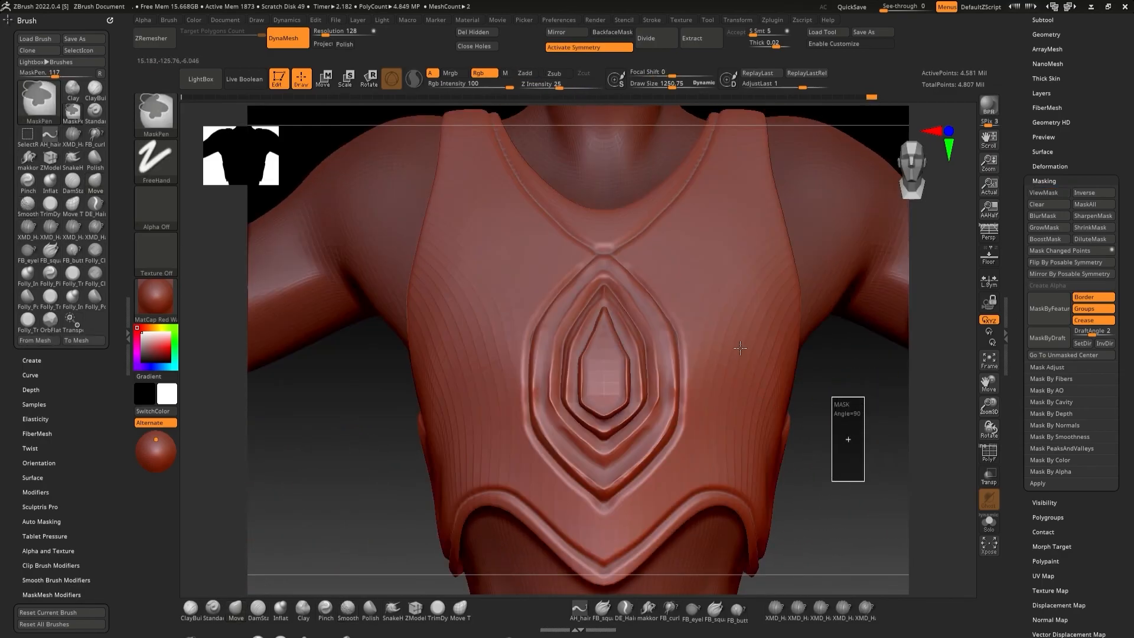